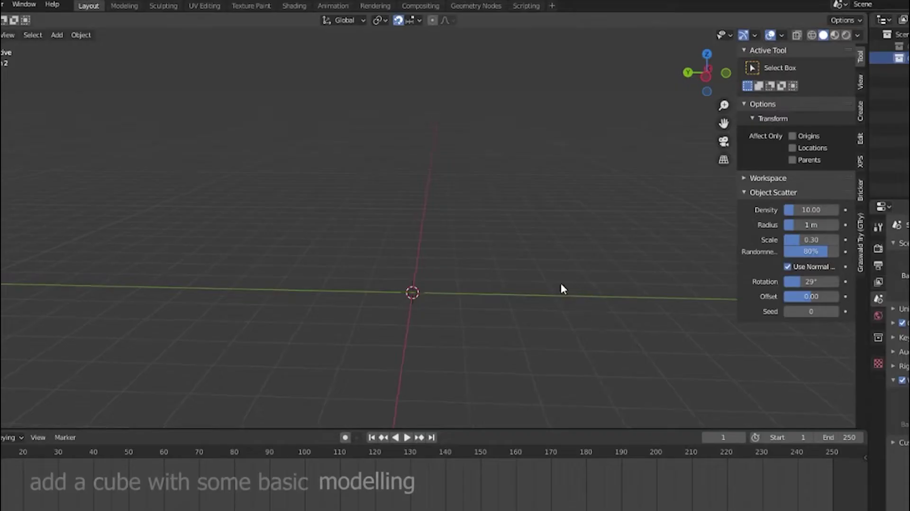
Bring up the Add menu to place a new mesh cube at the 3D cursor
key("shift+a")
Add a default cube at the origin and view it from the front
left_click(610, 293)
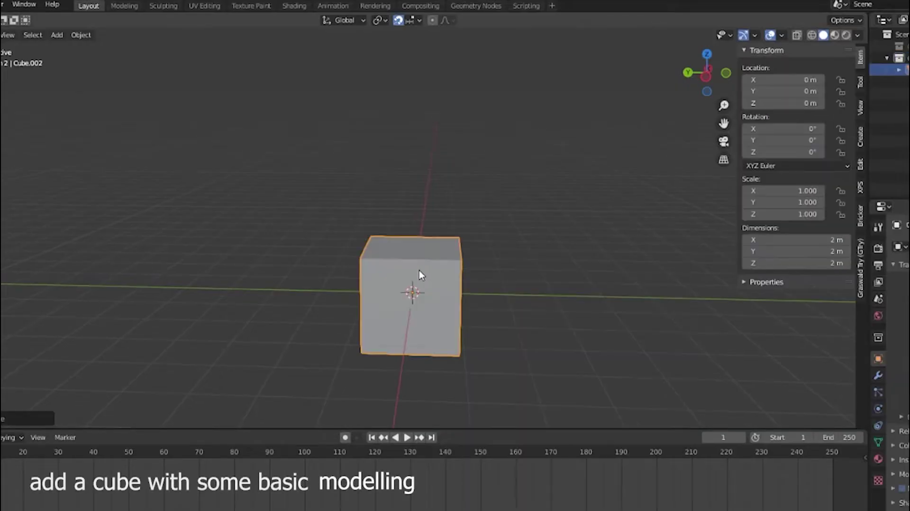
scroll(420, 271, "up", 5)
scroll(427, 266, "down", 3)
scroll(446, 270, "down", 2)
middle_click_drag(453, 274, 440, 292)
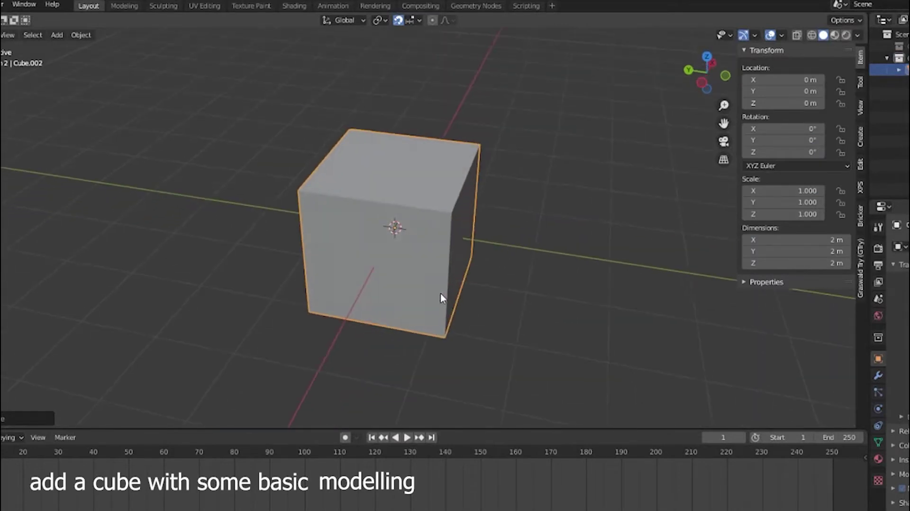
key("KP_1")
In Edit Mode, scale the cube's mesh down uniformly and switch to a side view
key("Tab")
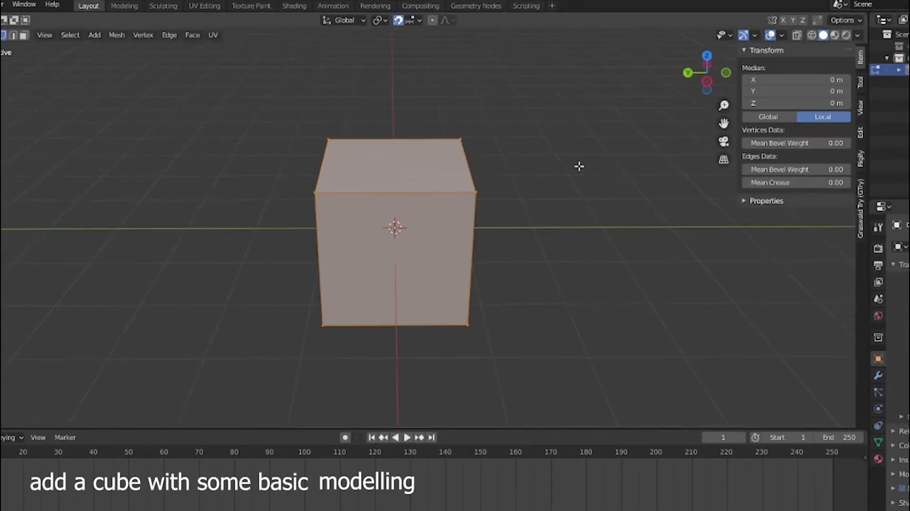
key("s")
left_click(431, 220)
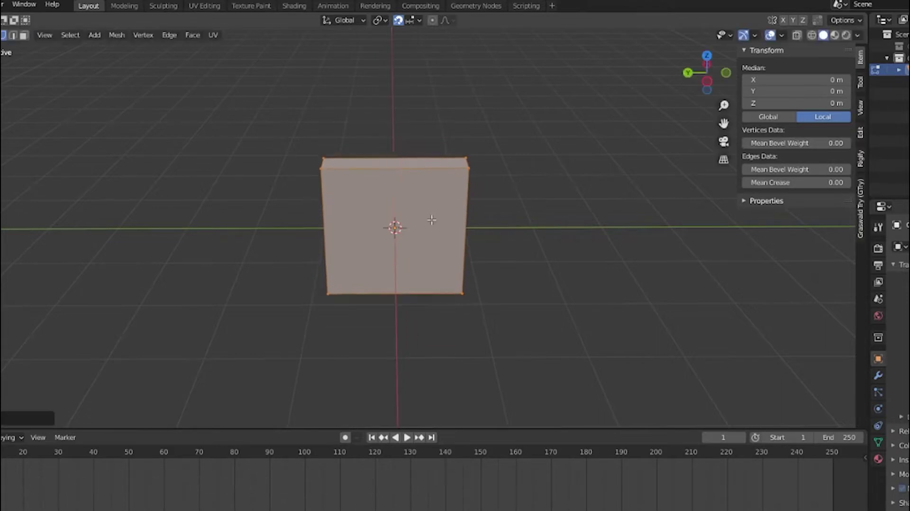
middle_click_drag(432, 220, 551, 197)
left_click(703, 76)
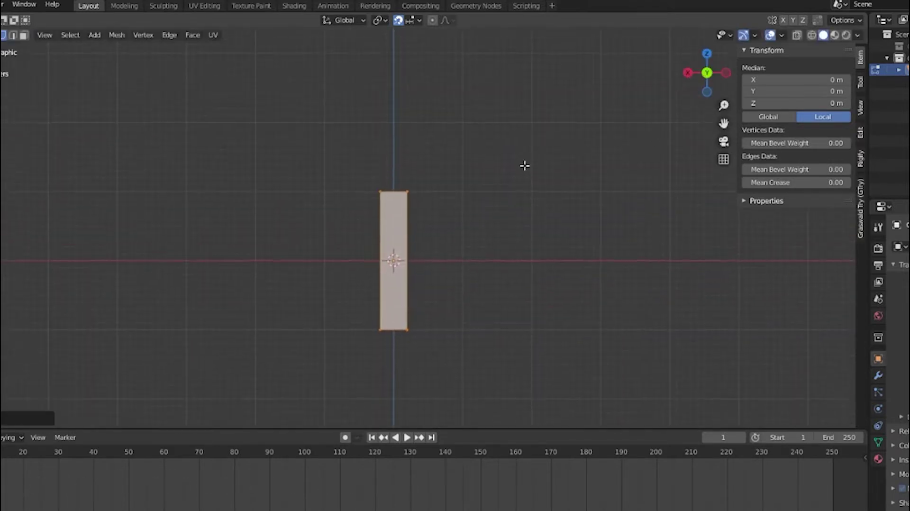
Narrow the mesh along the X axis twice to form a thin slab
key("s")
key("x")
left_click(484, 202)
key("s")
key("x")
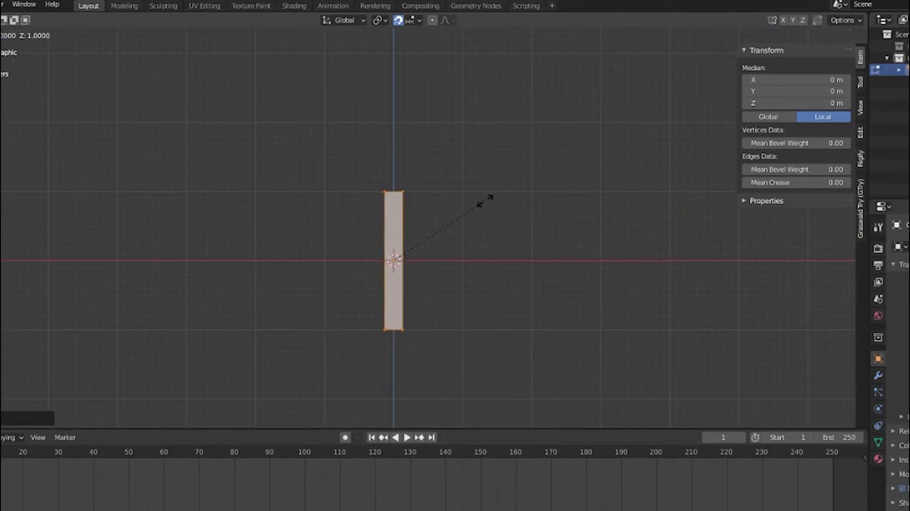
left_click(484, 202)
mouse_move(484, 202)
middle_mouse_down()
mouse_move(285, 242)
mouse_move(457, 238)
middle_mouse_up()
key("Tab")
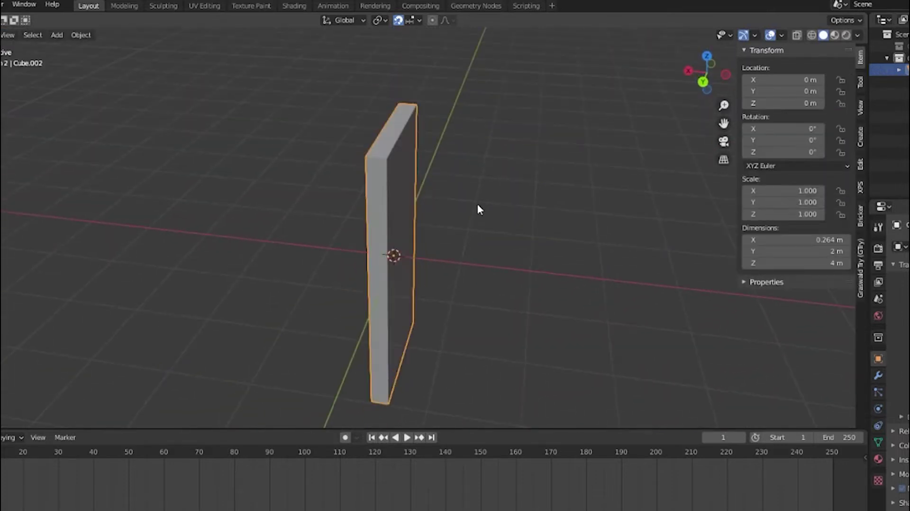
Apply the object scale, then resize the slab to 0.264 × 2 × 4 m
key("ctrl+a")
left_click(457, 230)
key("Tab")
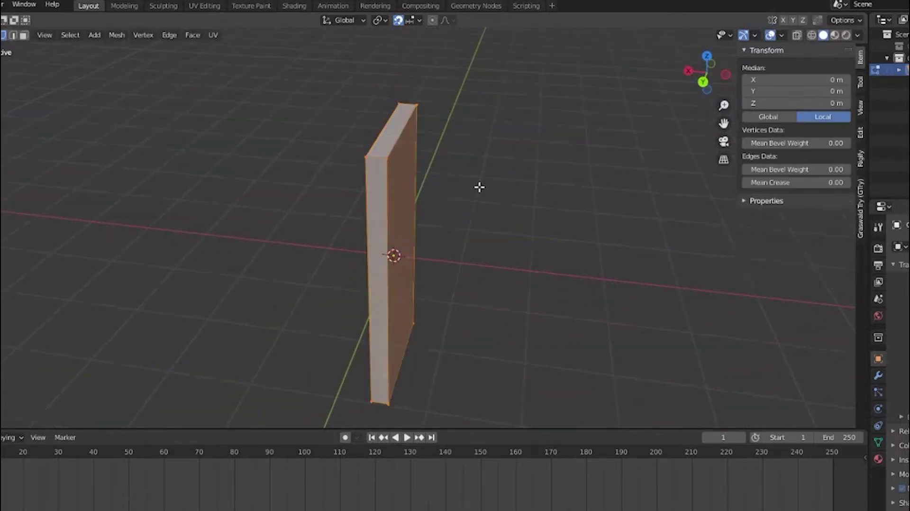
mouse_move(479, 187)
middle_mouse_down()
mouse_move(429, 199)
mouse_move(447, 205)
middle_mouse_up()
key("s")
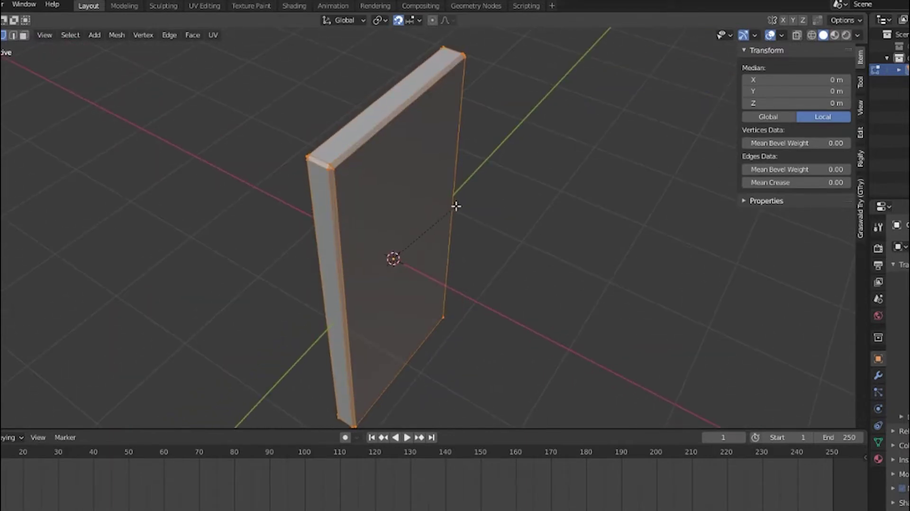
left_click(455, 206)
mouse_move(455, 216)
middle_mouse_down()
mouse_move(326, 219)
mouse_move(284, 205)
mouse_move(420, 170)
mouse_move(521, 197)
mouse_move(425, 175)
middle_mouse_up()
key("Tab")
Create a new node material, Material.002, for the slab
scroll(424, 175, "down", 2)
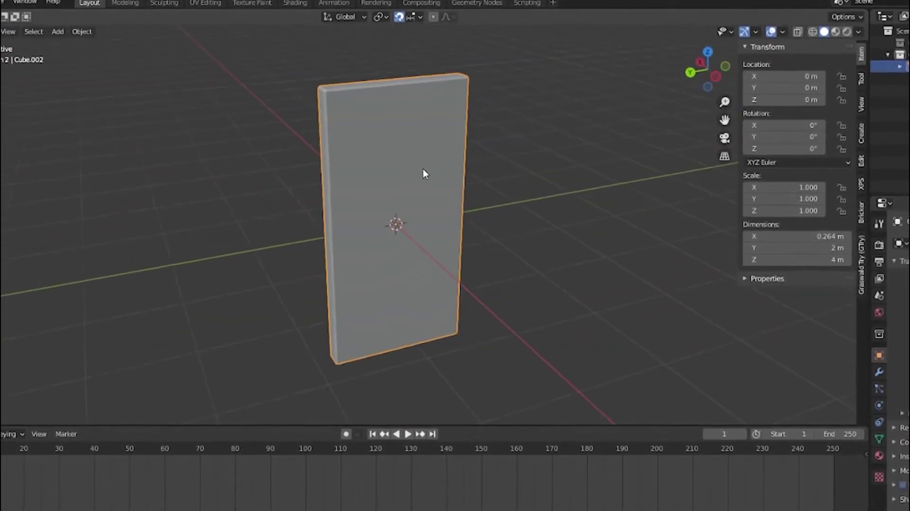
mouse_move(523, 207)
middle_mouse_down()
mouse_move(419, 178)
mouse_move(484, 179)
mouse_move(429, 86)
middle_mouse_up()
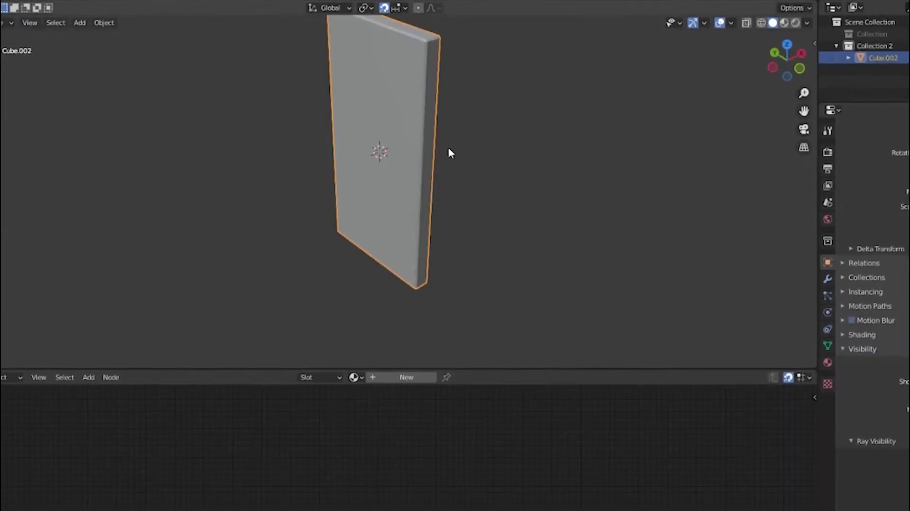
middle_click_drag(379, 243, 489, 176)
left_click(406, 376)
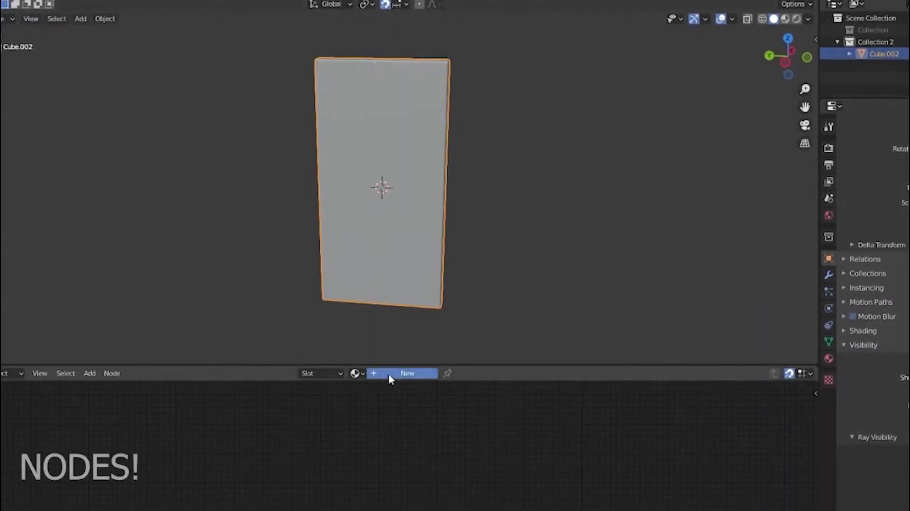
scroll(635, 446, "up", 3)
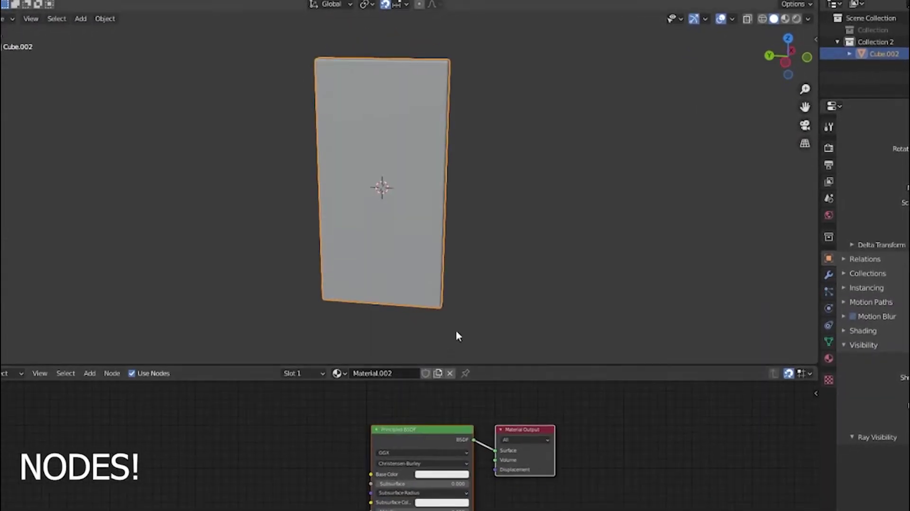
Enter Edit Mode in face select mode with the slab's material settings shown
key("Tab")
middle_click_drag(484, 170, 697, 264)
left_click(829, 358)
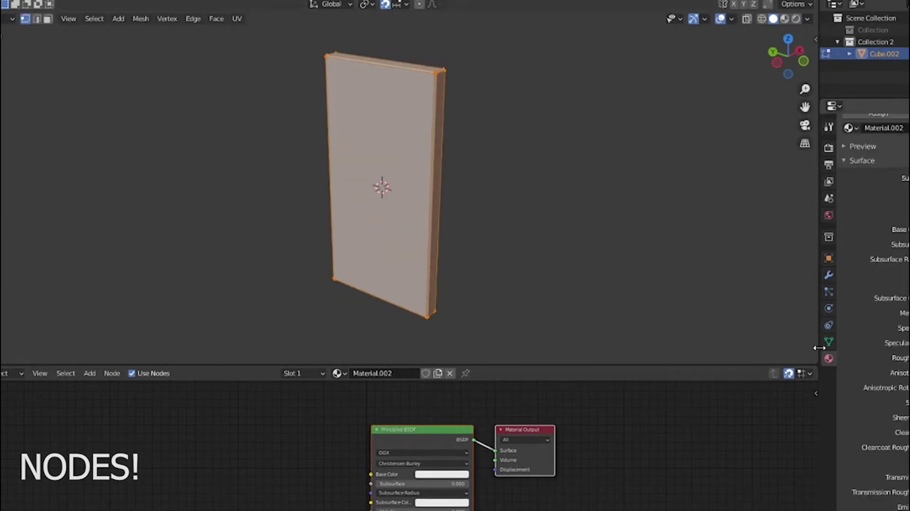
scroll(109, 37, "up", 2)
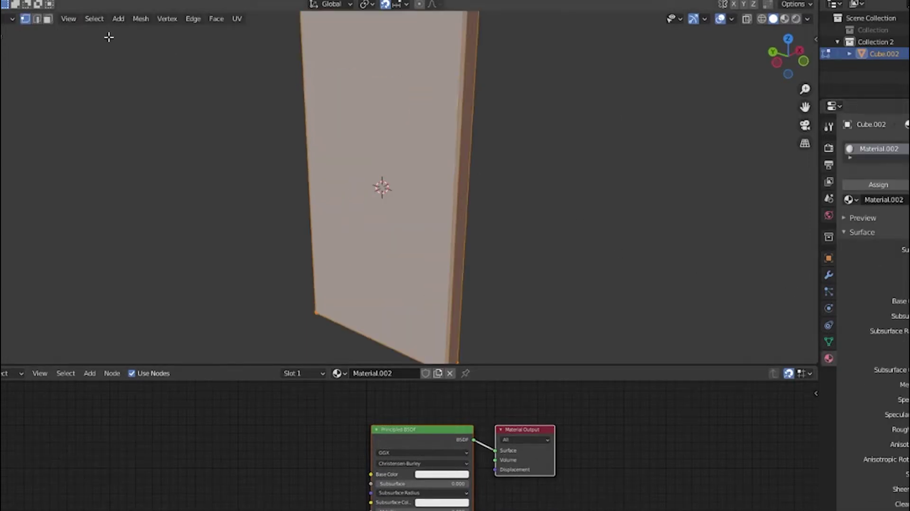
left_click(49, 18)
middle_click_drag(541, 151, 520, 191)
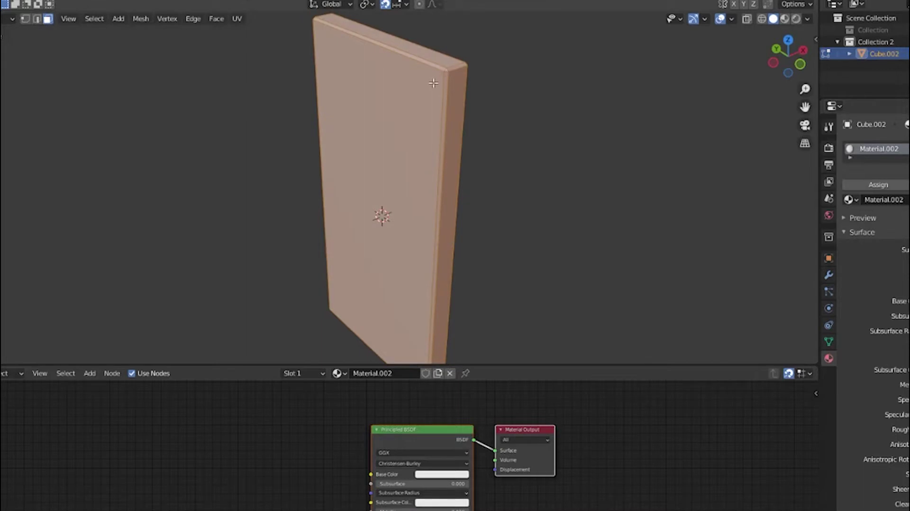
middle_click_drag(430, 109, 417, 199)
Enable X-Ray and select all of the slab's faces
key("alt+z")
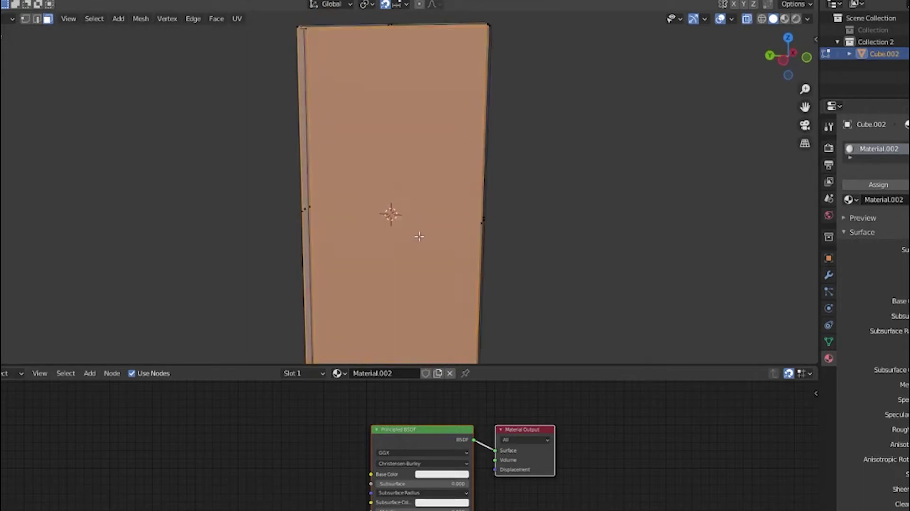
mouse_move(419, 235)
middle_mouse_down()
mouse_move(301, 245)
mouse_move(308, 212)
mouse_move(304, 225)
middle_mouse_up()
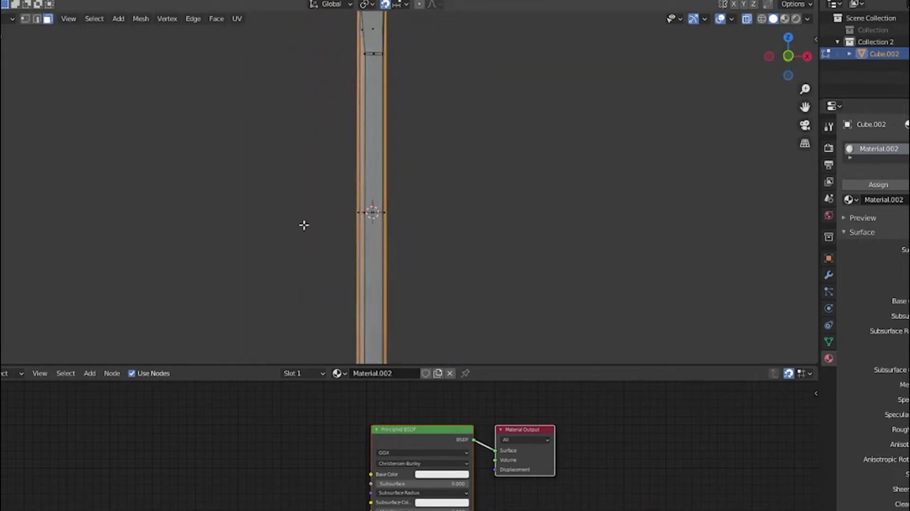
middle_click_drag(377, 216, 492, 286)
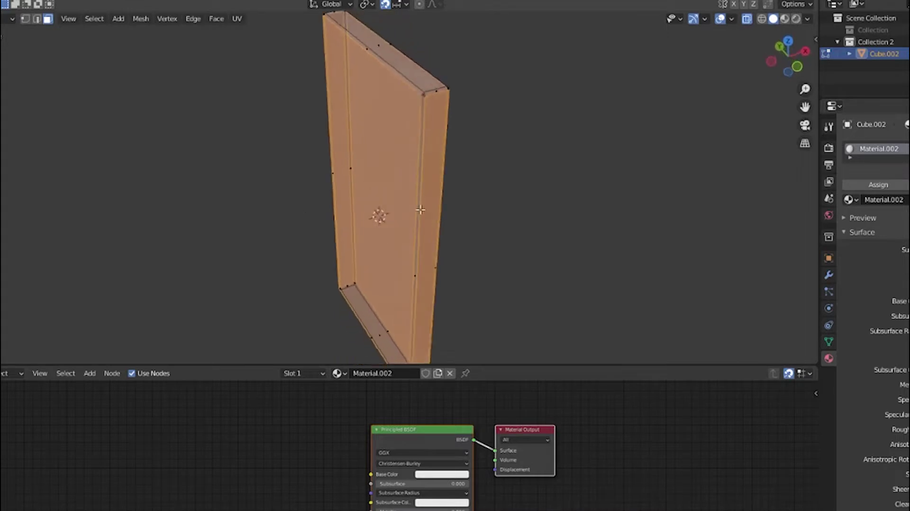
middle_click_drag(415, 219, 409, 218)
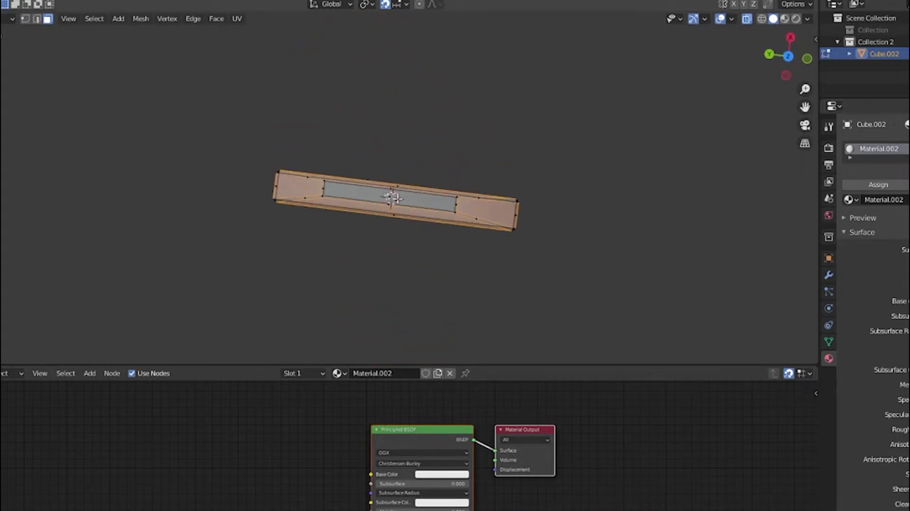
key("a")
mouse_move(395, 201)
middle_mouse_down()
mouse_move(496, 138)
mouse_move(412, 135)
mouse_move(540, 142)
mouse_move(478, 124)
mouse_move(742, 194)
middle_mouse_up()
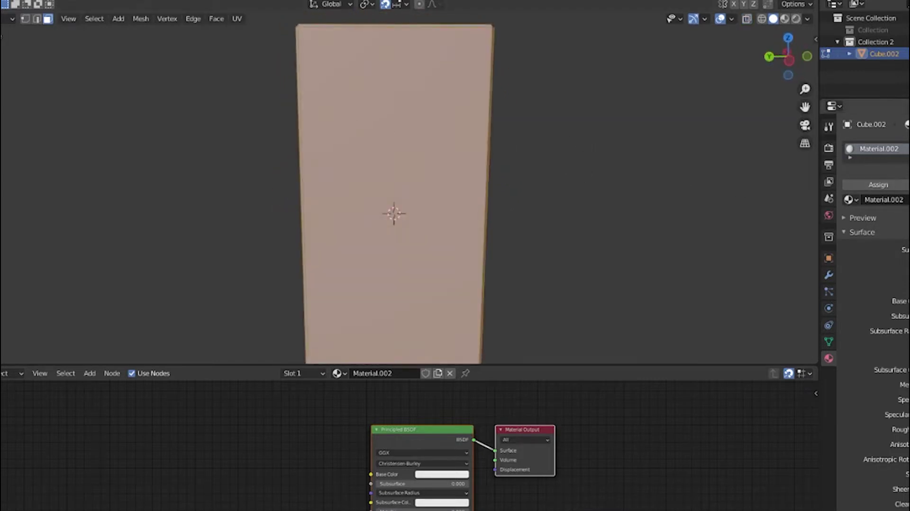
Add a second material slot with Material.003, then pick Material.002 under material preview shading
left_click(908, 148)
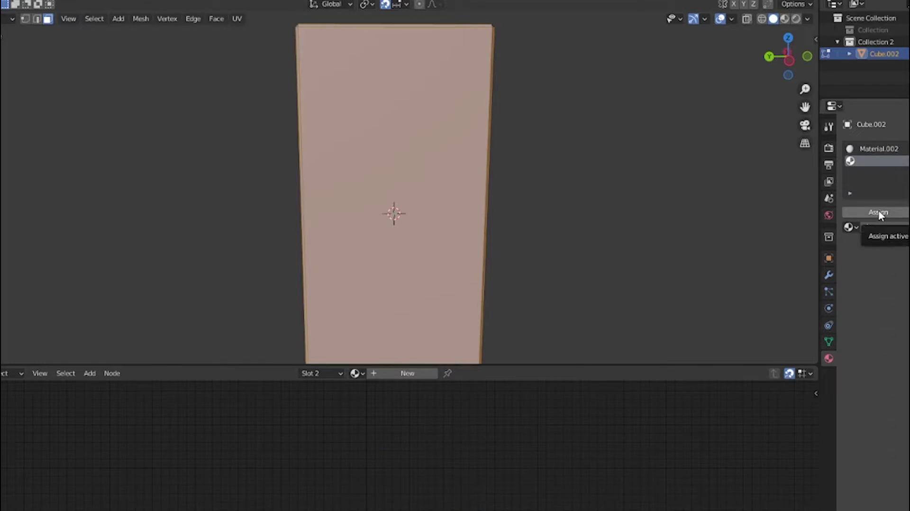
left_click(881, 228)
middle_click_drag(626, 206, 474, 234)
key("Tab")
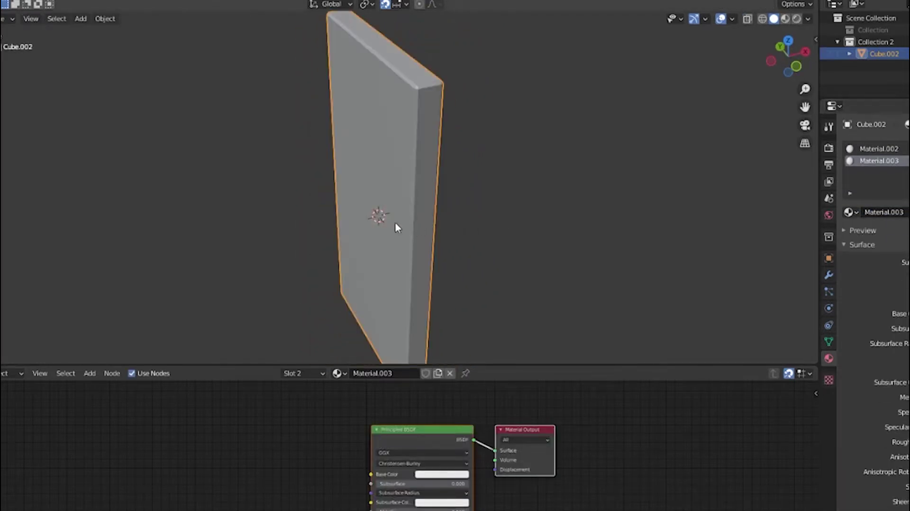
left_click(885, 148)
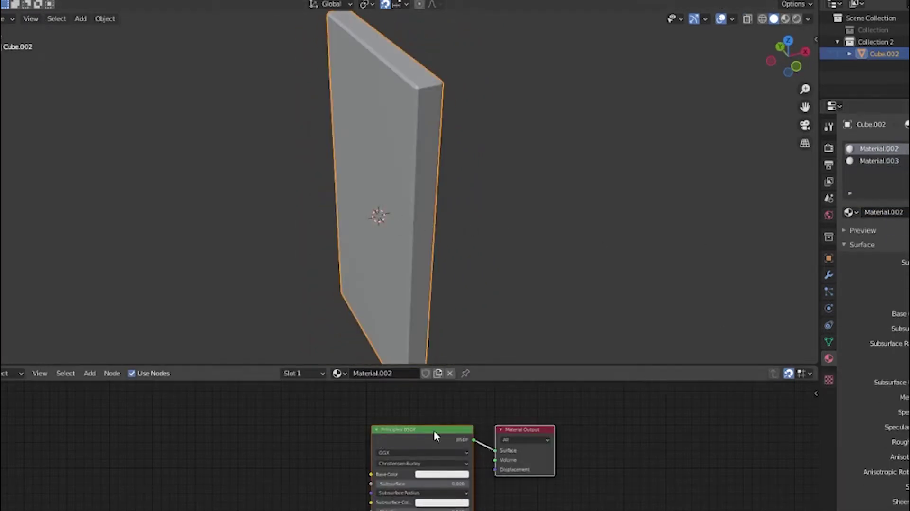
left_click(786, 19)
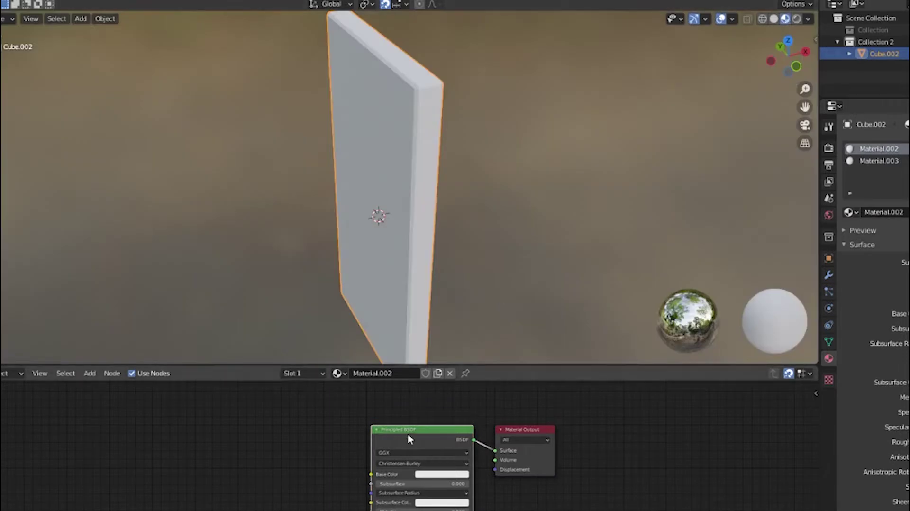
Replace Material.002's Principled BSDF with an Emission node
key("x")
key("shift+a")
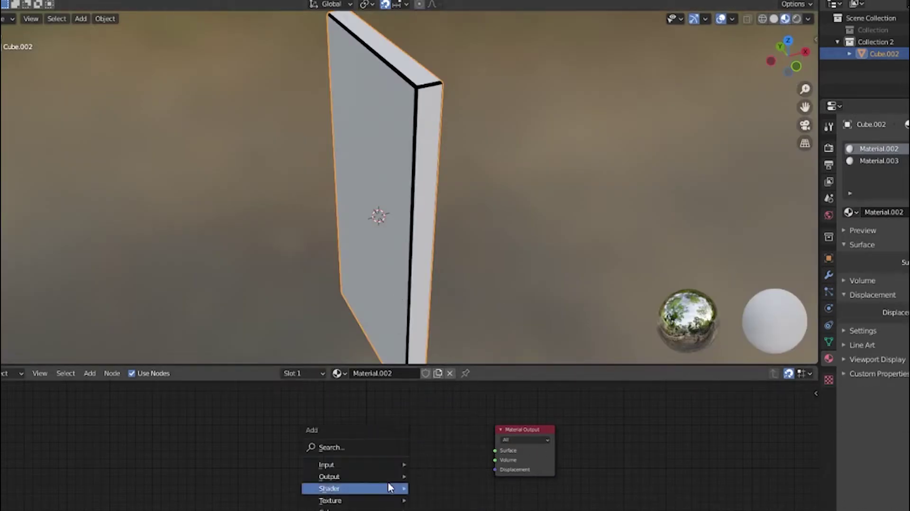
left_click(347, 448)
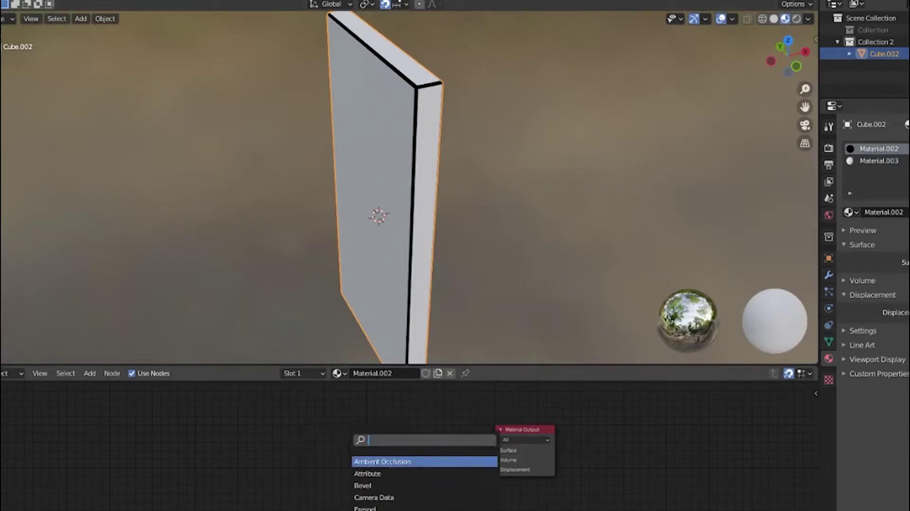
type("EM")
key("Return")
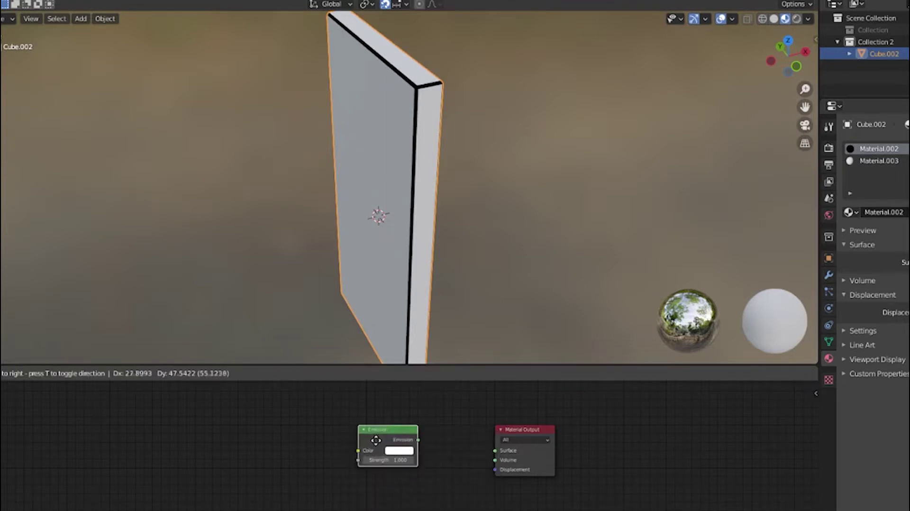
left_click(375, 439)
Set the Emission colour to pale yellow and its strength to 3
scroll(418, 451, "up", 1)
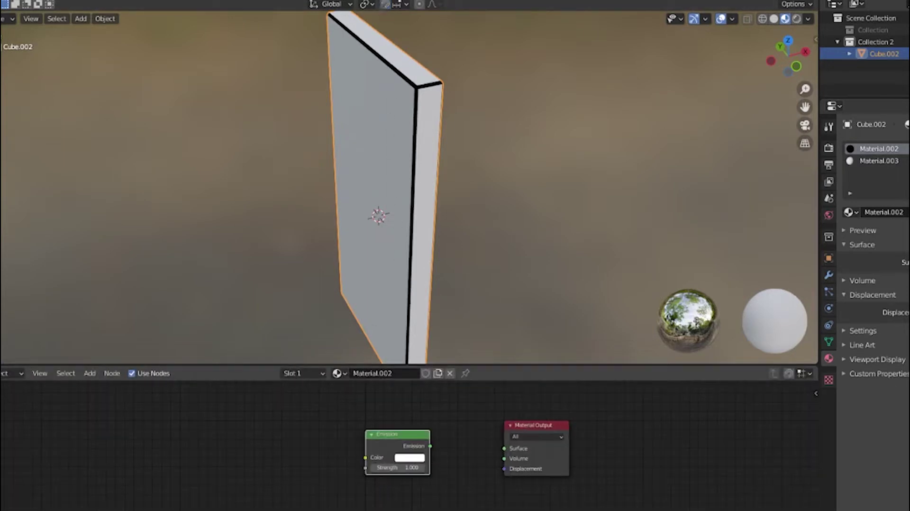
scroll(434, 433, "up", 2)
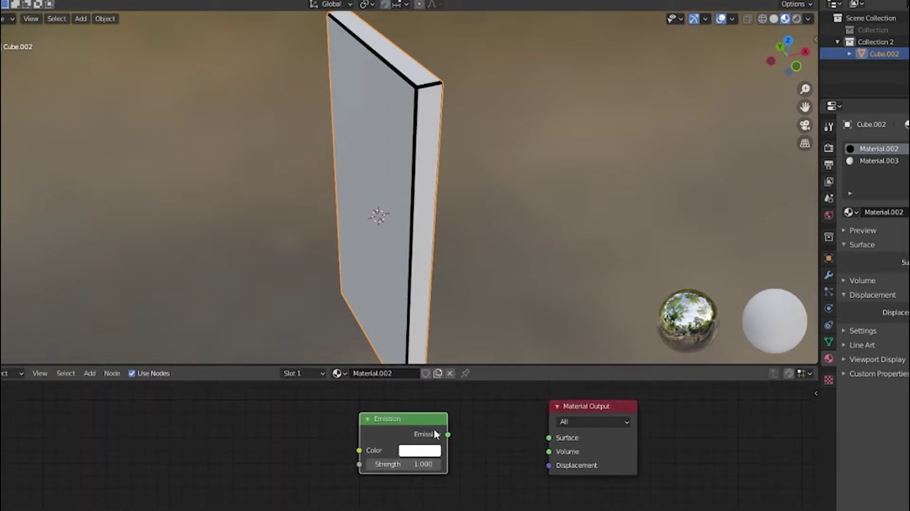
left_click(419, 451)
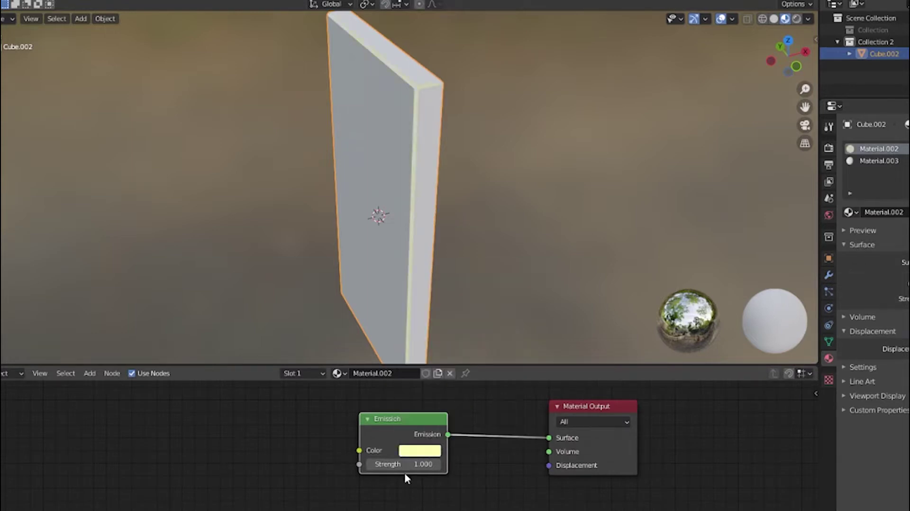
type("3.000")
key("Return")
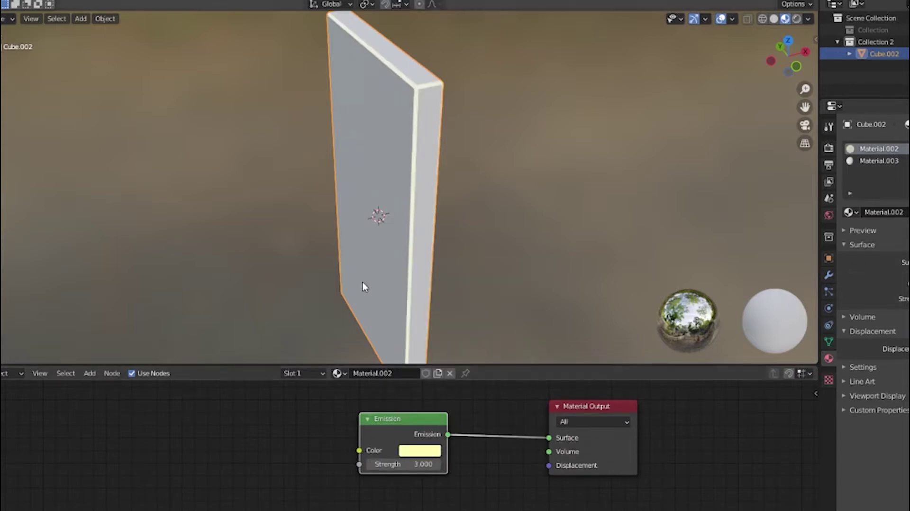
middle_click_drag(363, 282, 505, 200)
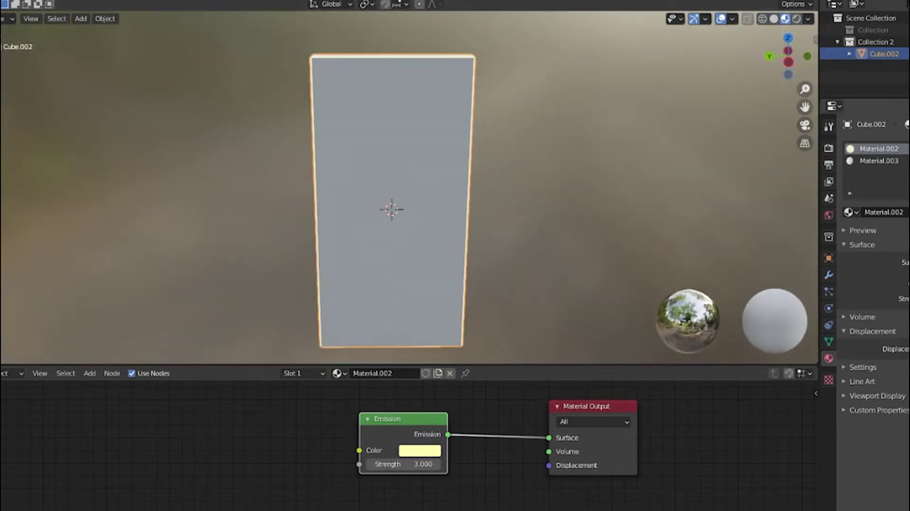
Select Material.003, enlarge the Shader Editor, and zoom in on its Principled BSDF and Output nodes
left_click(880, 161)
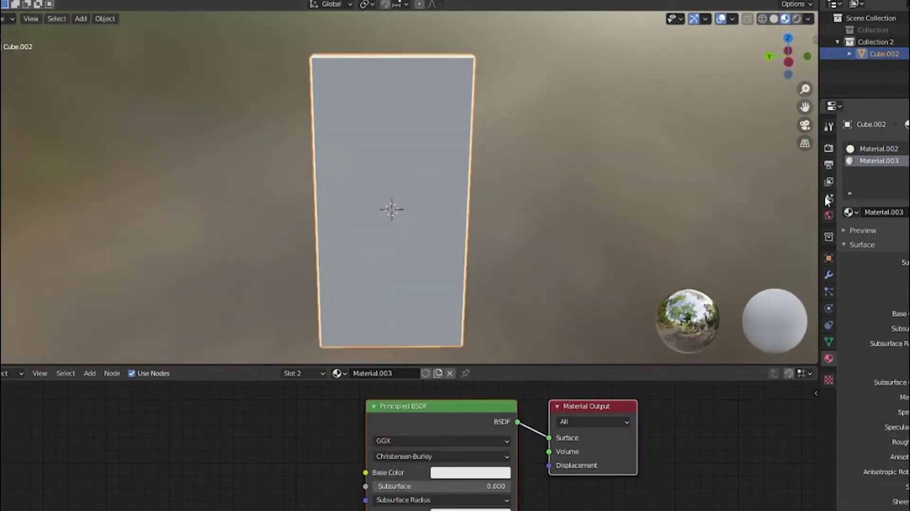
scroll(437, 431, "down", 4)
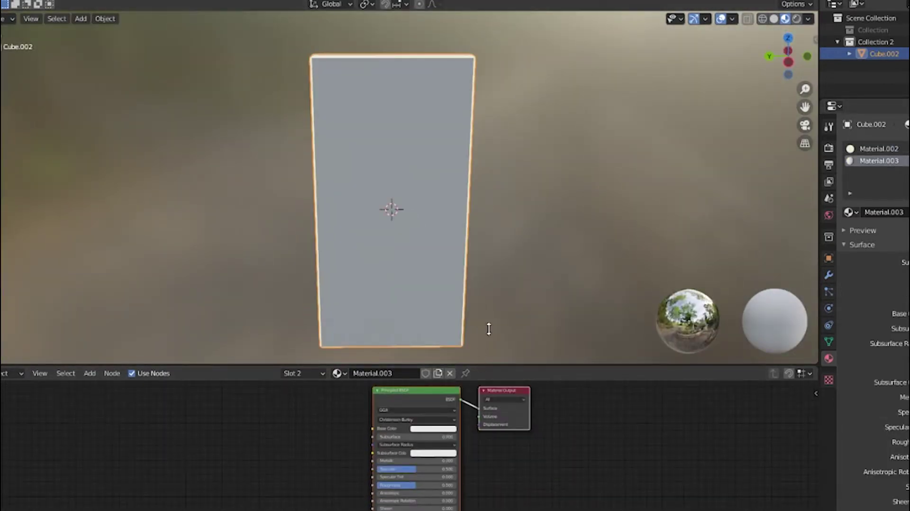
left_click_drag(479, 364, 505, 241)
mouse_move(508, 219)
middle_mouse_down()
mouse_move(501, 141)
mouse_move(449, 135)
middle_mouse_up()
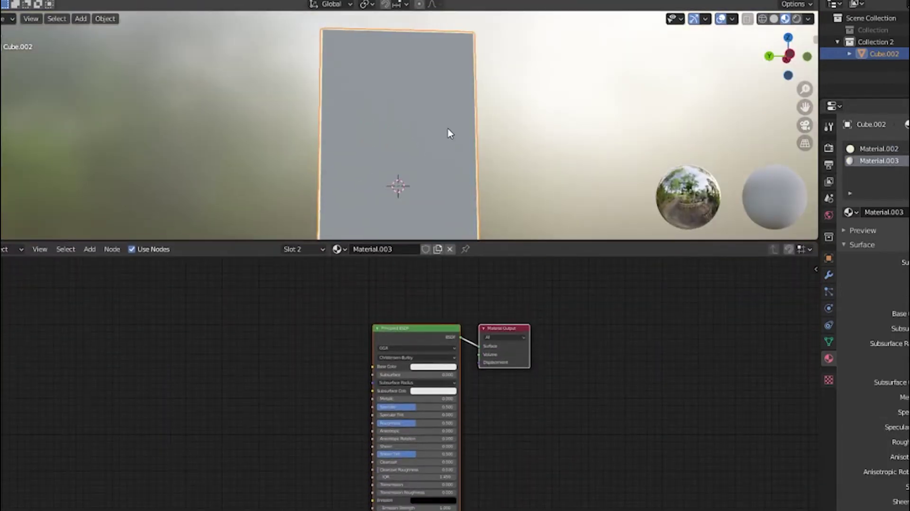
scroll(448, 129, "down", 3)
middle_click_drag(498, 92, 483, 100)
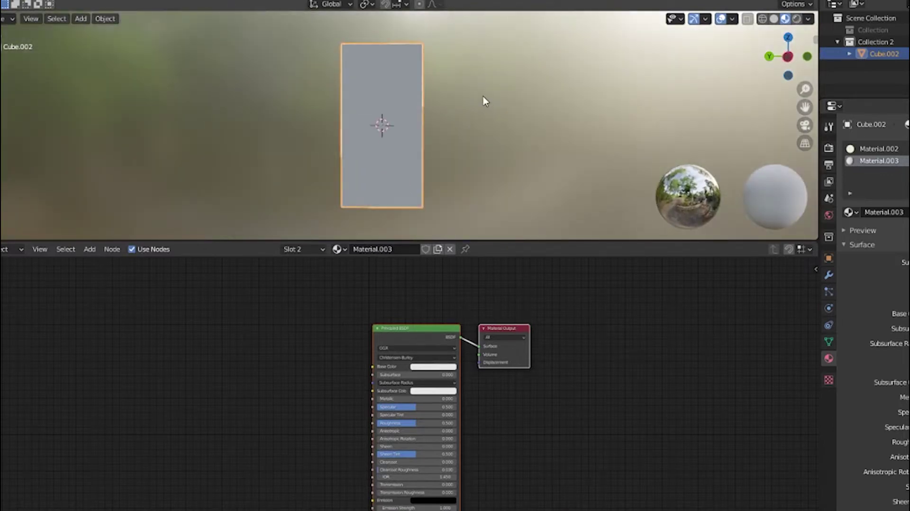
scroll(365, 332, "up", 2)
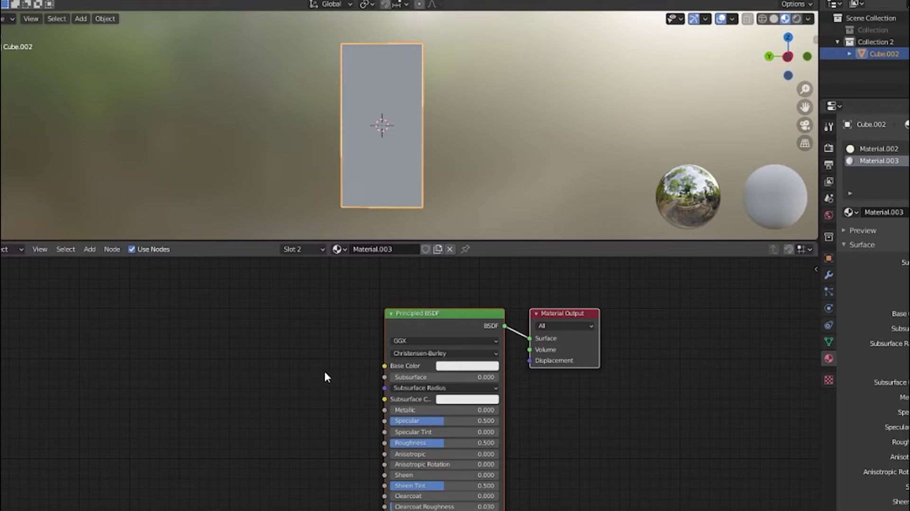
scroll(413, 348, "up", 1)
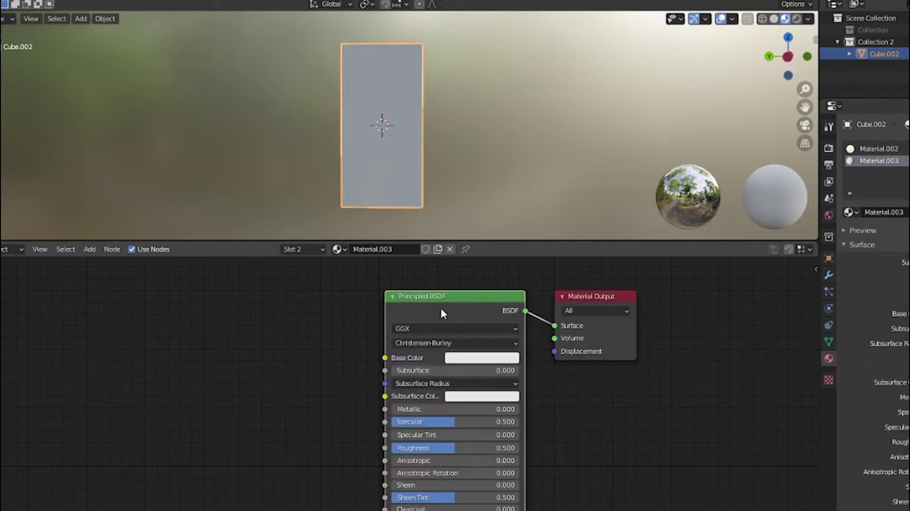
Replace the Principled BSDF with two chained Add Shader nodes feeding the Surface output
key("x")
key("shift+a")
type("ADD")
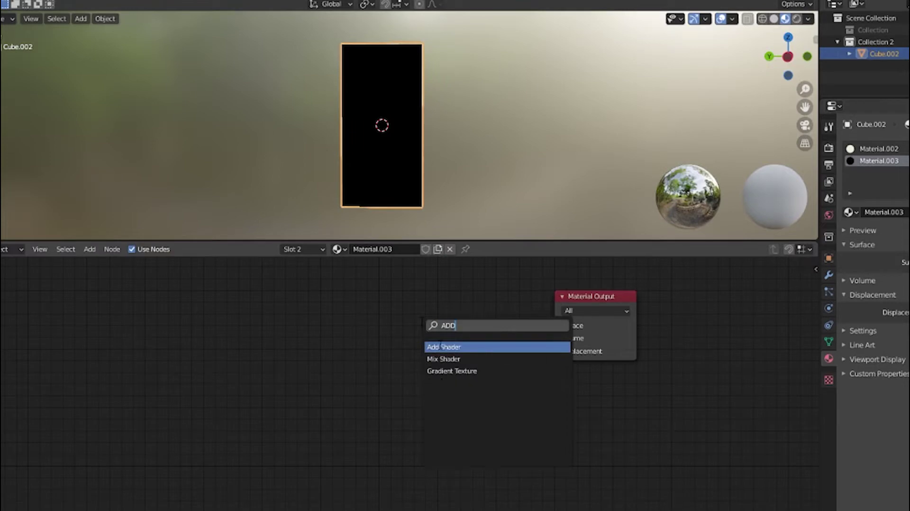
key("Return")
left_click(406, 332)
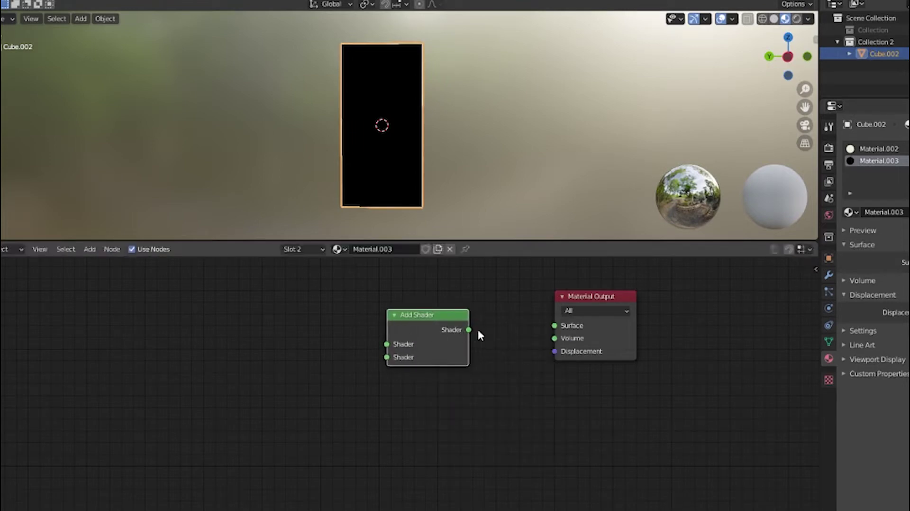
left_click_drag(537, 324, 547, 325)
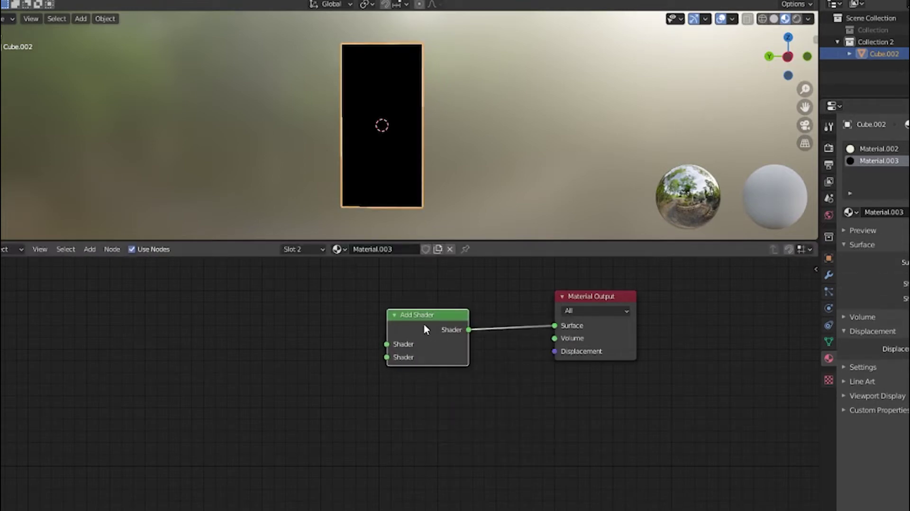
key("shift+d")
left_click(232, 391)
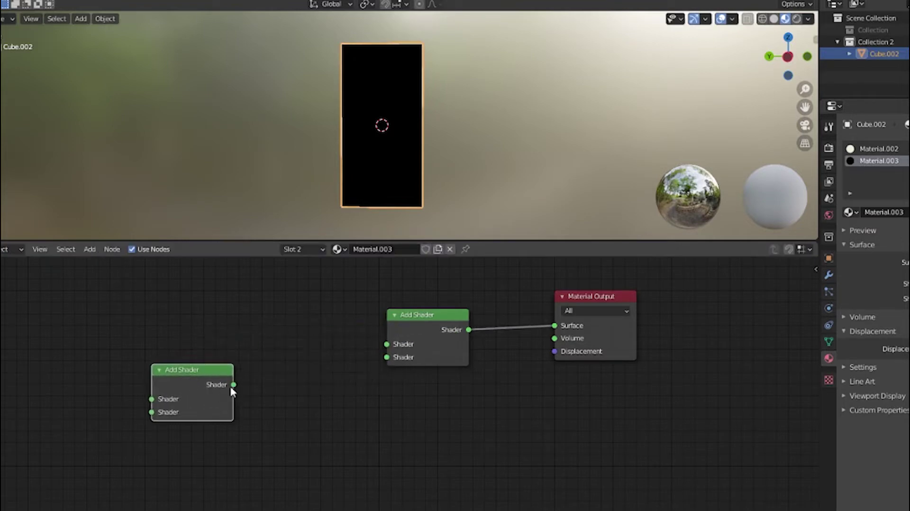
left_click_drag(331, 376, 385, 345)
middle_click_drag(362, 382, 350, 433)
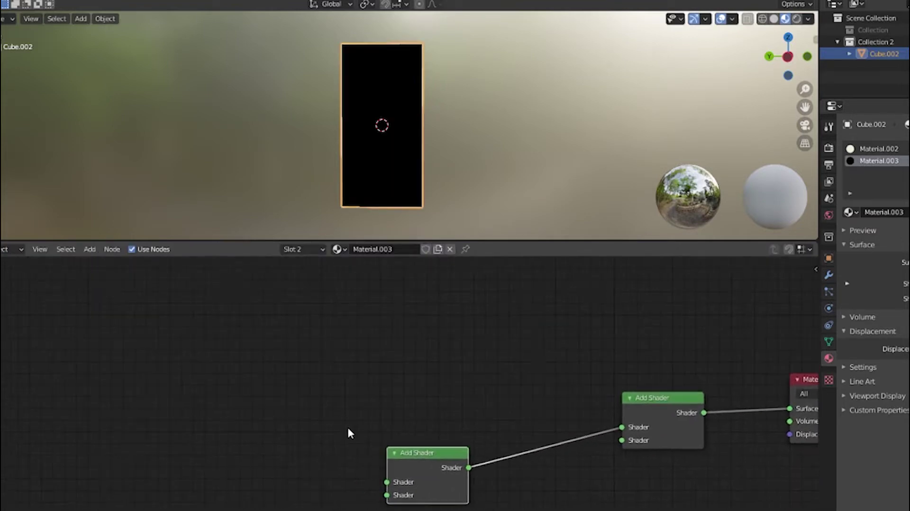
Add three Refraction BSDF nodes stacked to the left of the Add Shaders
key("shift+a")
type("ref")
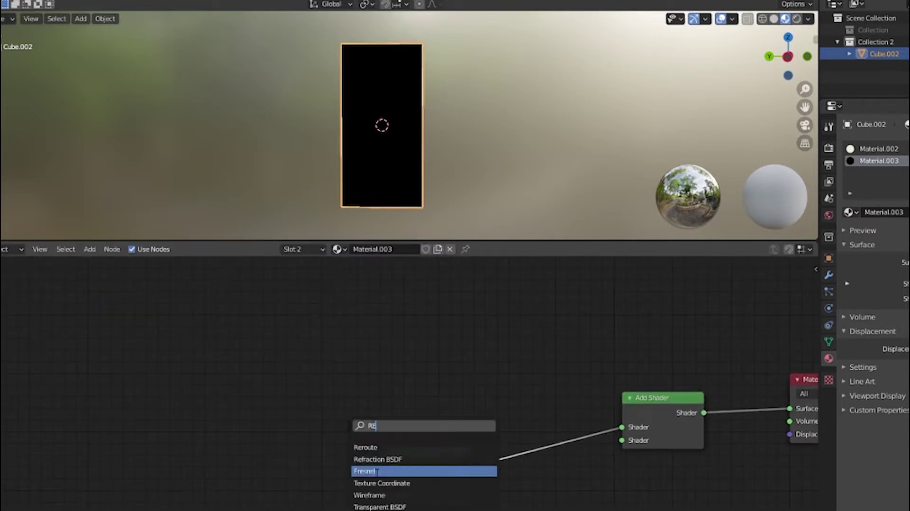
left_click(373, 458)
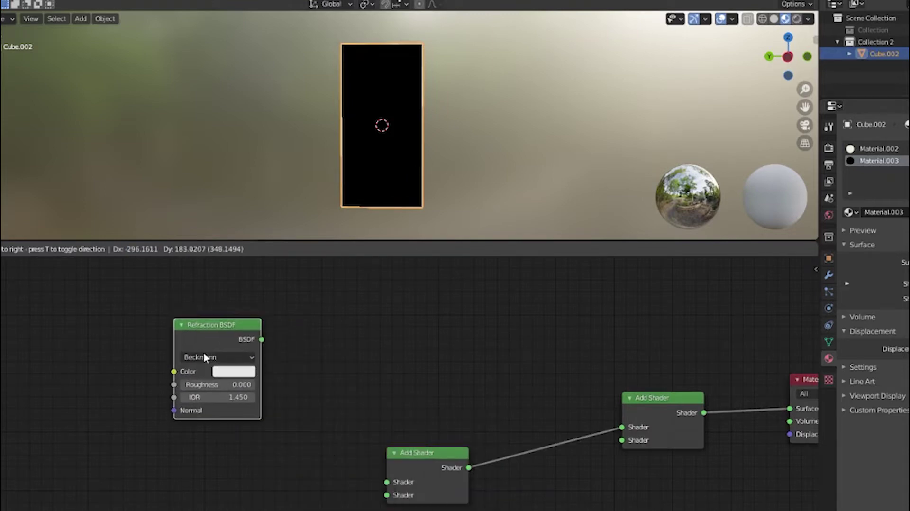
left_click(200, 350)
middle_click_drag(340, 372, 357, 350)
key("shift+d")
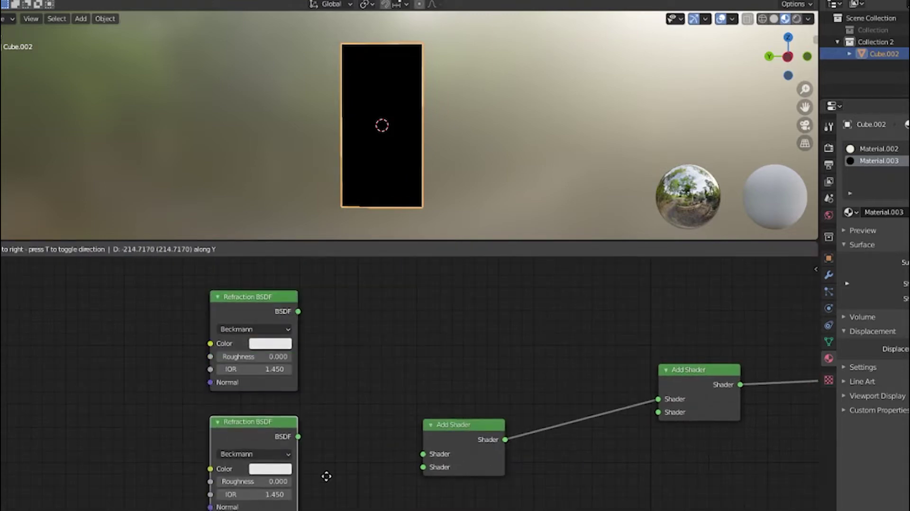
left_click(330, 479)
scroll(330, 480, "down", 1)
middle_click_drag(331, 480, 372, 374)
key("shift+d")
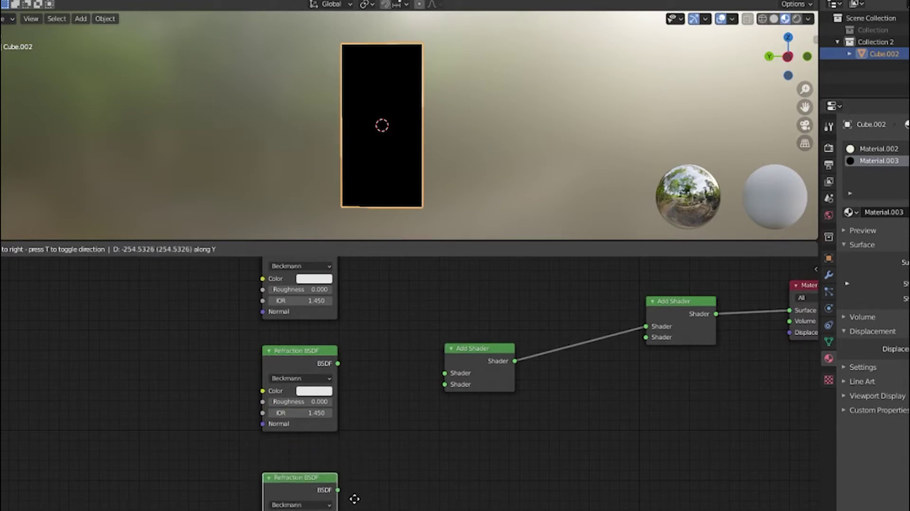
left_click(354, 495)
scroll(392, 366, "up", 2, "shift")
scroll(376, 415, "up", 3, "shift")
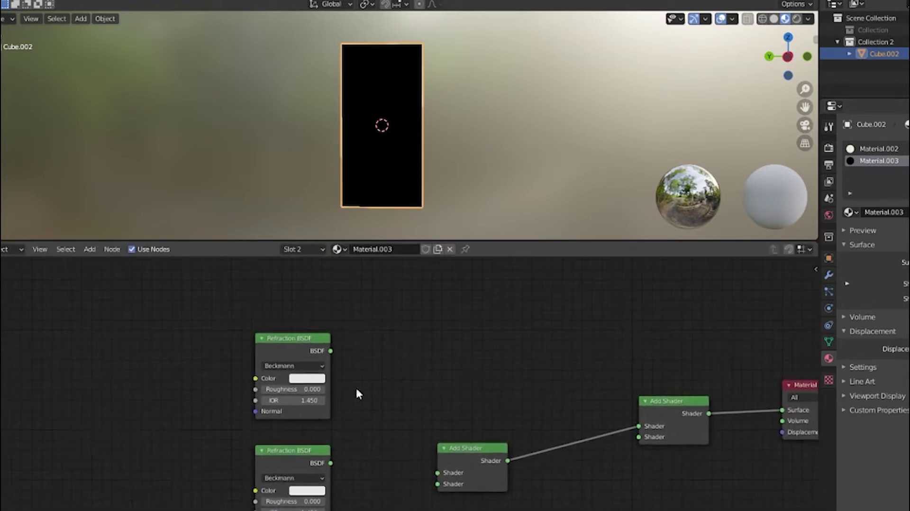
Wire the three Refraction BSDFs into the two Add Shader nodes' inputs
mouse_move(331, 351)
left_mouse_down()
mouse_move(639, 437)
mouse_move(639, 426)
left_mouse_up()
middle_click_drag(331, 459, 354, 390)
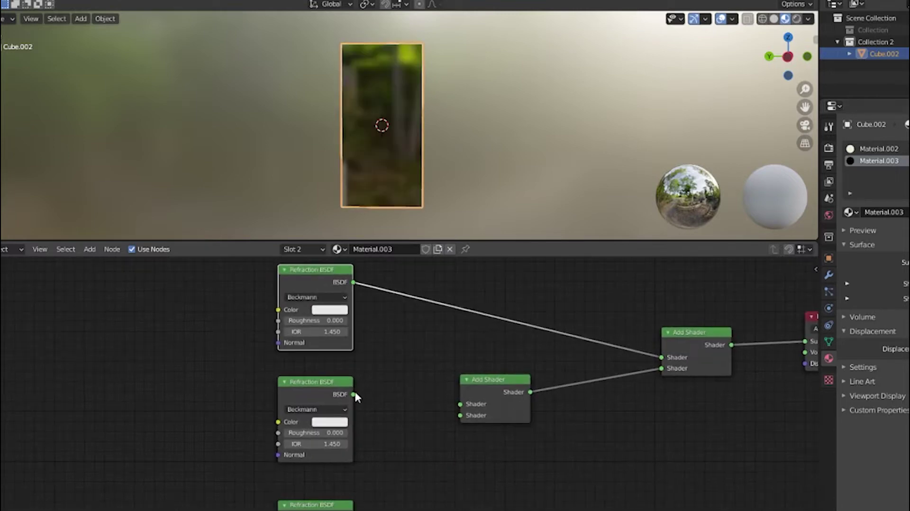
left_click_drag(453, 408, 459, 404)
left_click_drag(353, 510, 392, 504)
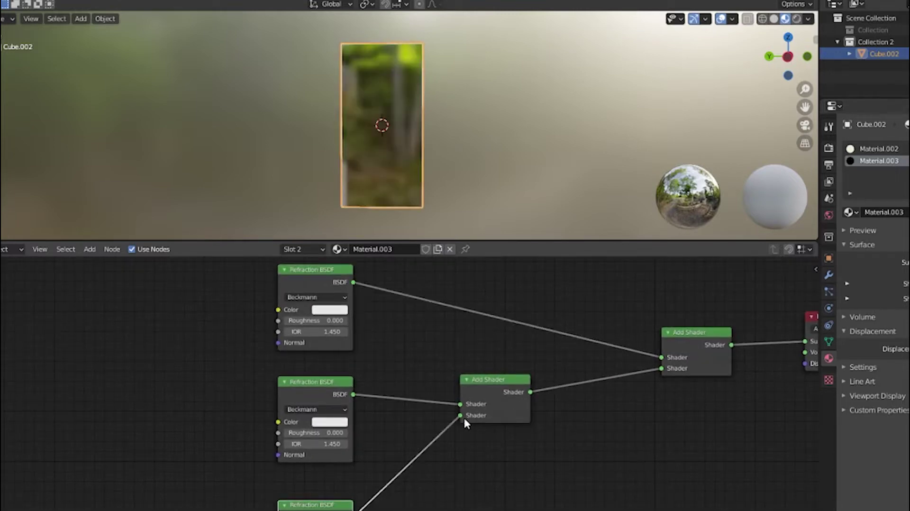
left_click_drag(465, 422, 460, 416)
Colour the top, middle and bottom Refraction BSDFs pure red, green and blue
left_click(328, 311)
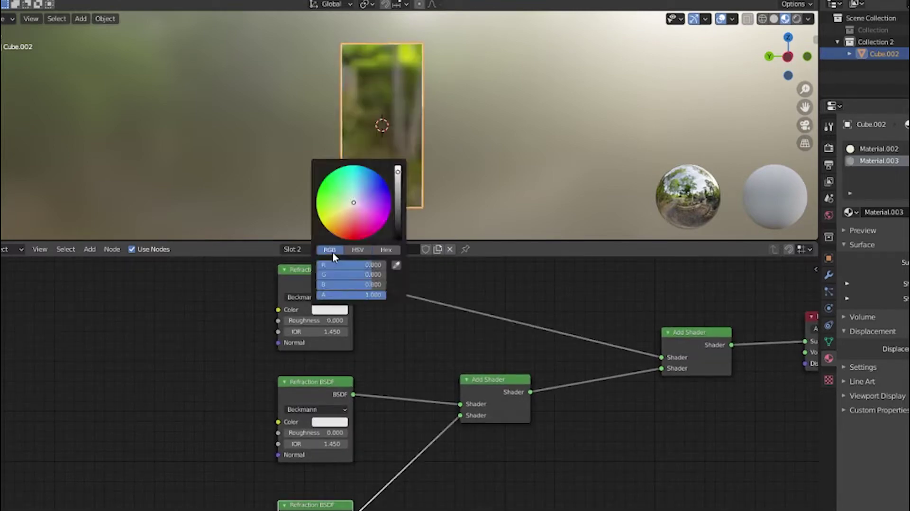
mouse_move(349, 266)
left_mouse_down()
mouse_move(387, 269)
mouse_move(319, 275)
mouse_move(318, 284)
left_mouse_up()
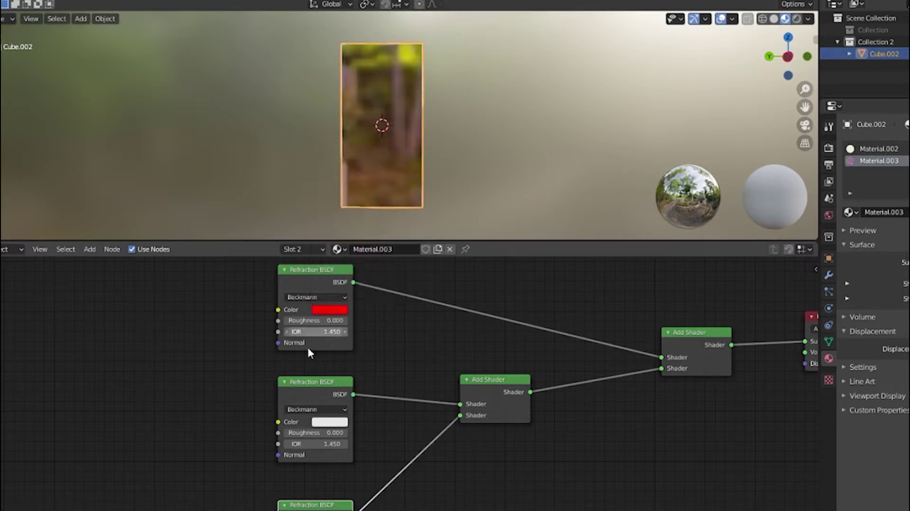
left_click(331, 422)
mouse_move(357, 377)
left_mouse_down()
mouse_move(319, 377)
mouse_move(385, 386)
mouse_move(319, 396)
left_mouse_up()
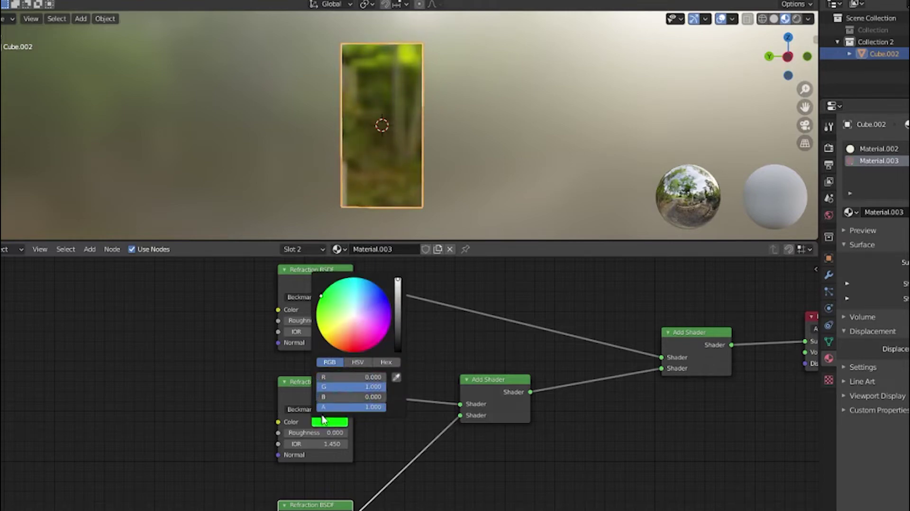
middle_click_drag(320, 491, 357, 370)
left_click(366, 420)
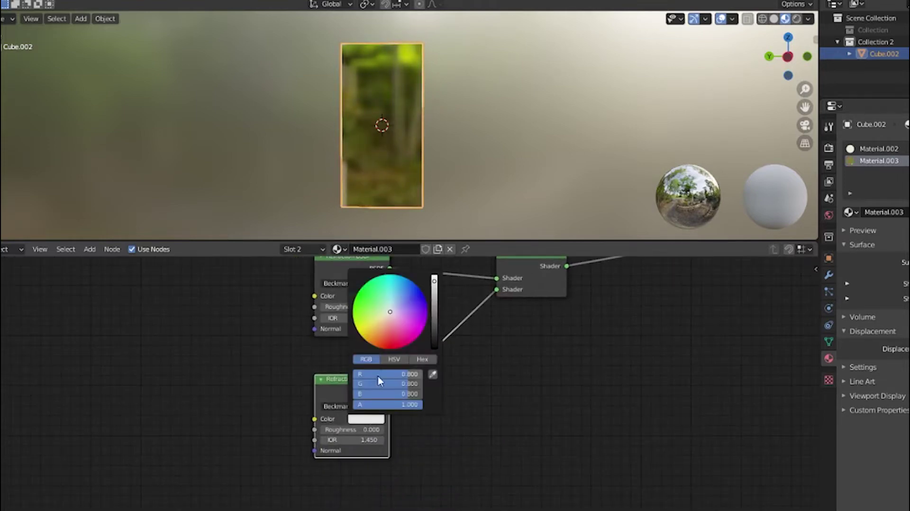
mouse_move(378, 395)
left_mouse_down()
mouse_move(393, 395)
mouse_move(354, 375)
left_mouse_up()
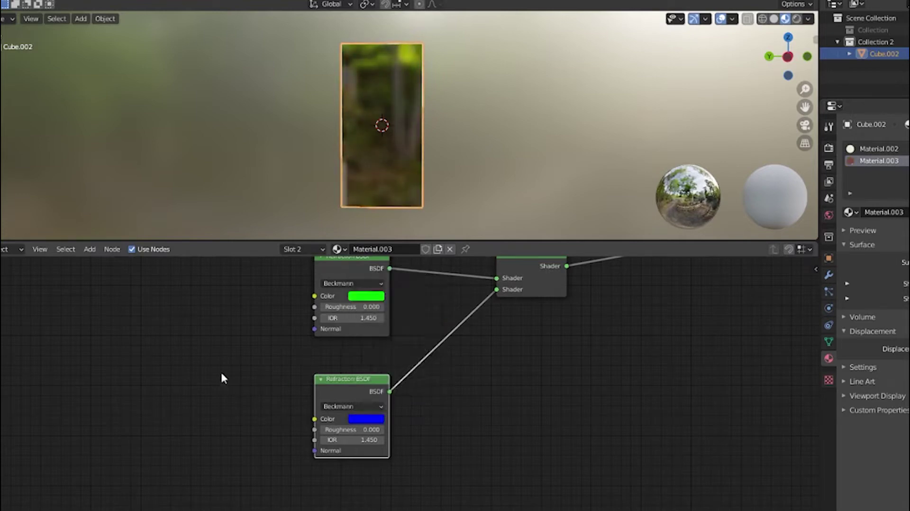
scroll(268, 382, "up", 5, "shift")
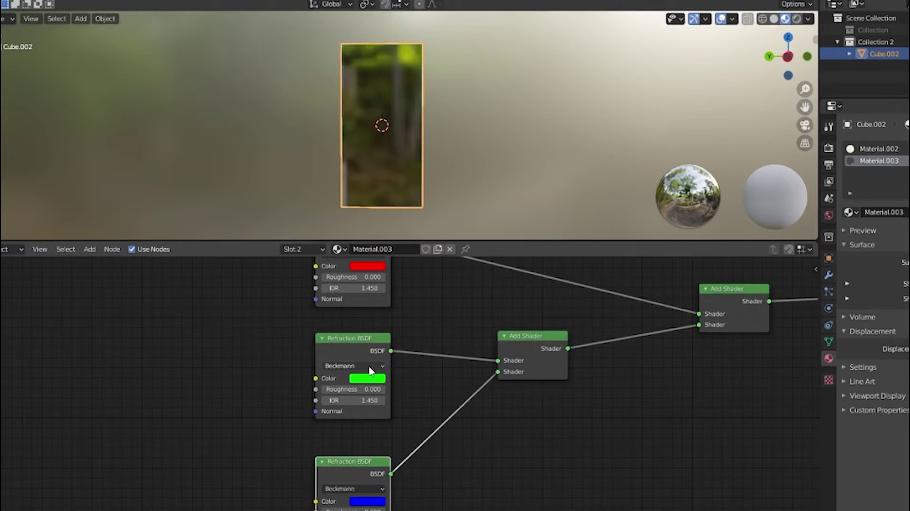
Set the red Refraction BSDF's IOR to 1.500
scroll(370, 372, "up", 3, "shift")
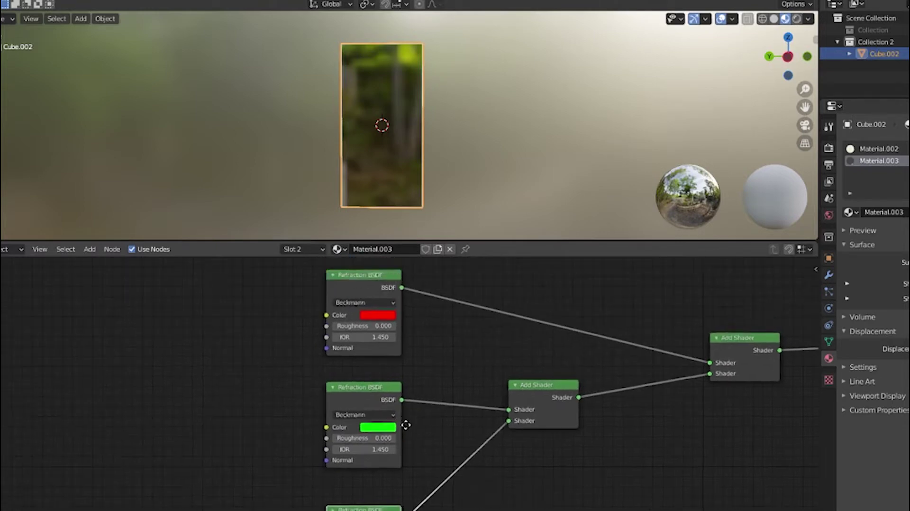
scroll(370, 371, "up", 2)
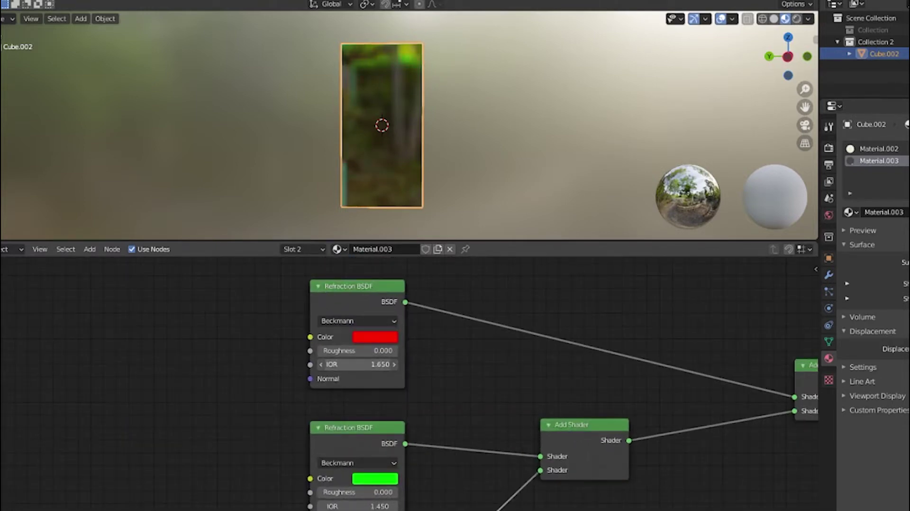
scroll(426, 124, "up", 3)
middle_click_drag(429, 123, 417, 95)
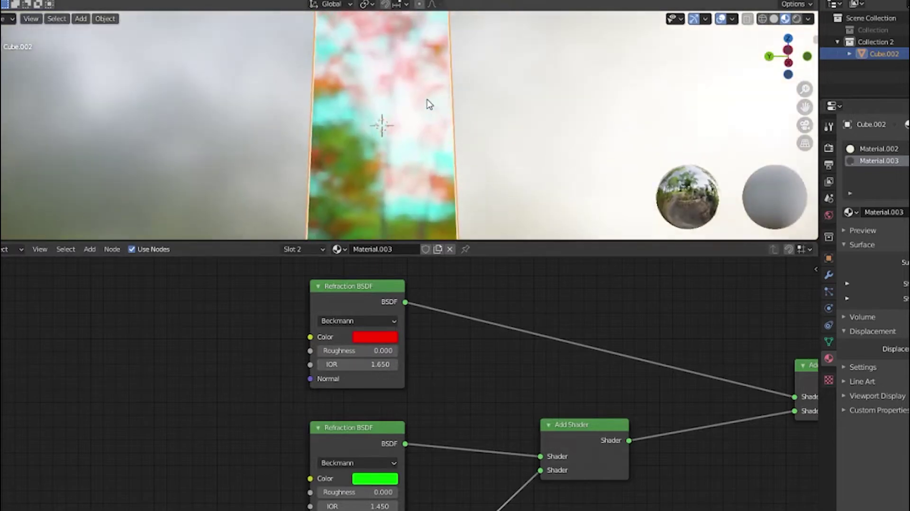
left_click(362, 364)
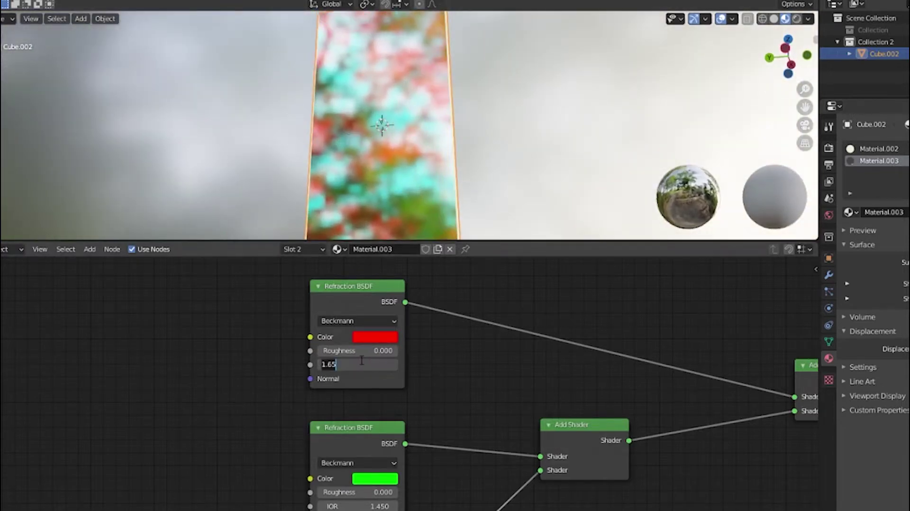
type("1.5")
key("Return")
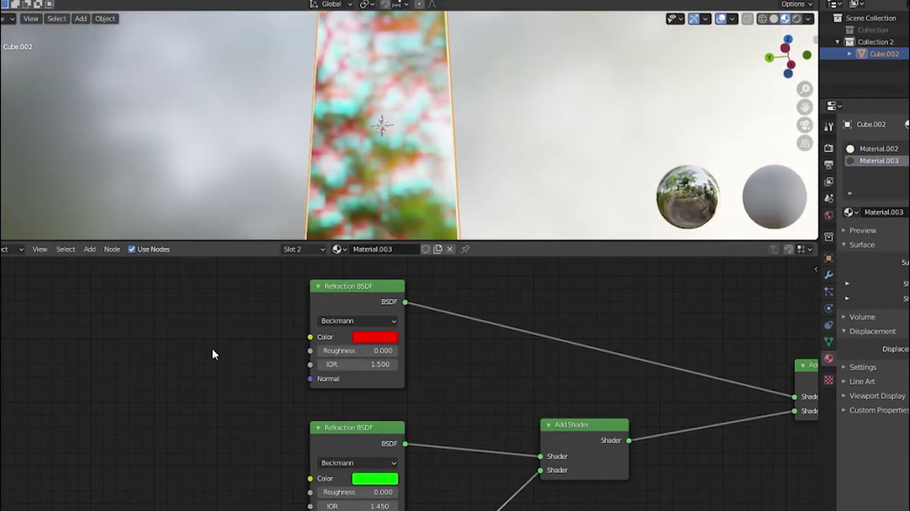
Try IOR 1.3 on the green Refraction BSDF, restore 1.450, and box-select the shader nodes
middle_click_drag(375, 128, 354, 131)
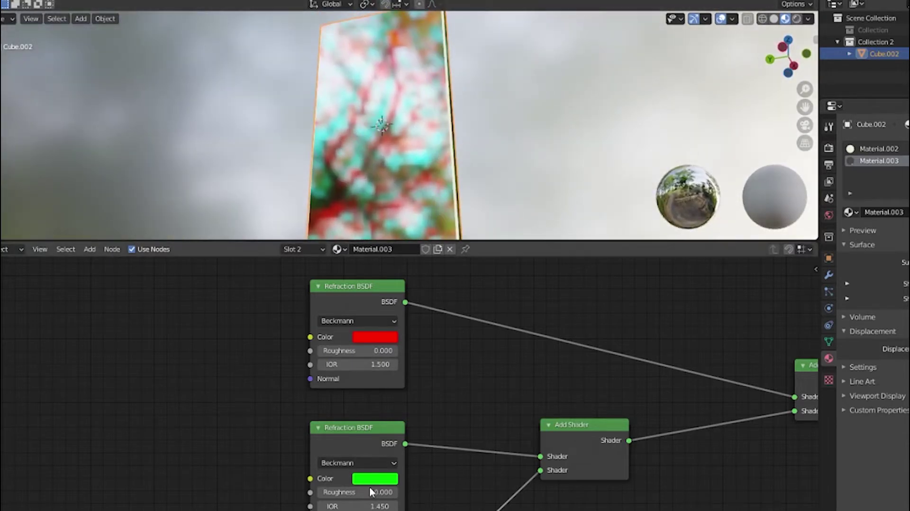
middle_click_drag(364, 496, 385, 434)
left_click(368, 446)
type("1.300")
key("Return")
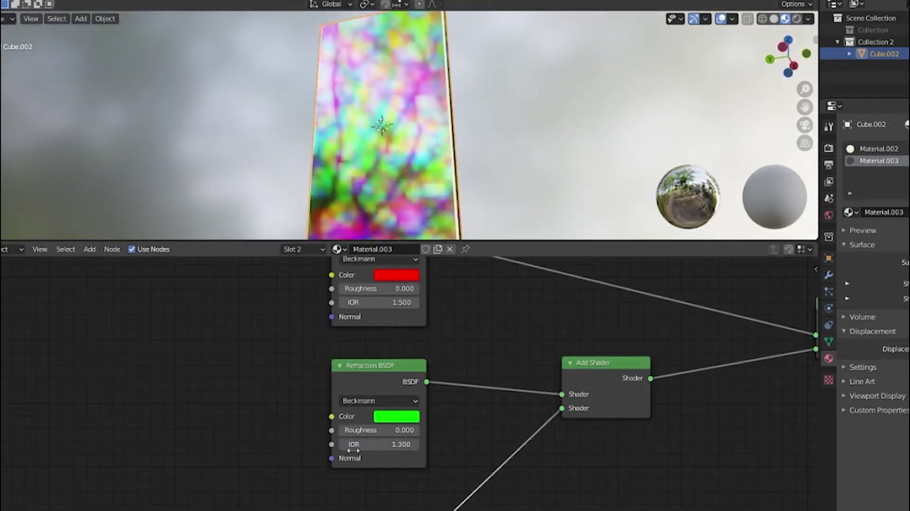
left_click(371, 445)
type("1.450")
key("Return")
scroll(352, 409, "down", 2)
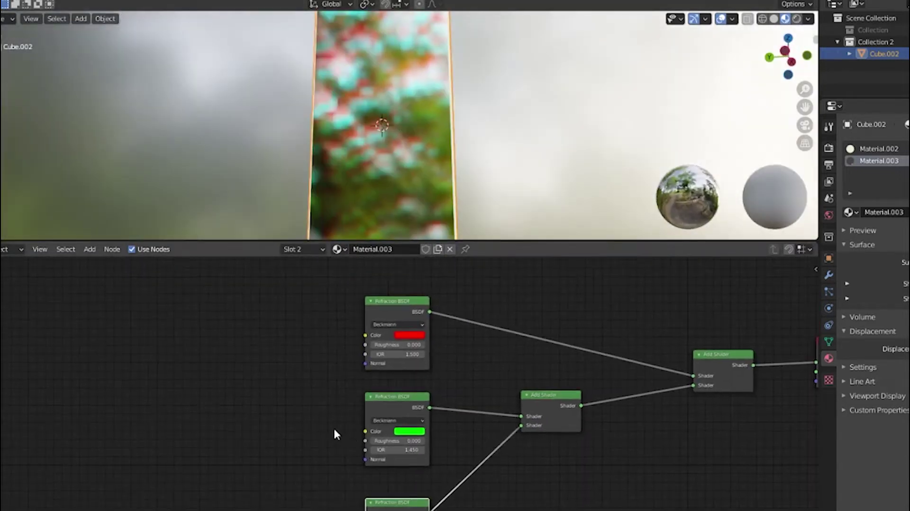
mouse_move(264, 311)
left_mouse_down()
mouse_move(402, 378)
mouse_move(768, 507)
left_mouse_up()
Group the selected shader nodes, exposing the refraction colours and IOR as group inputs
right_click(493, 377)
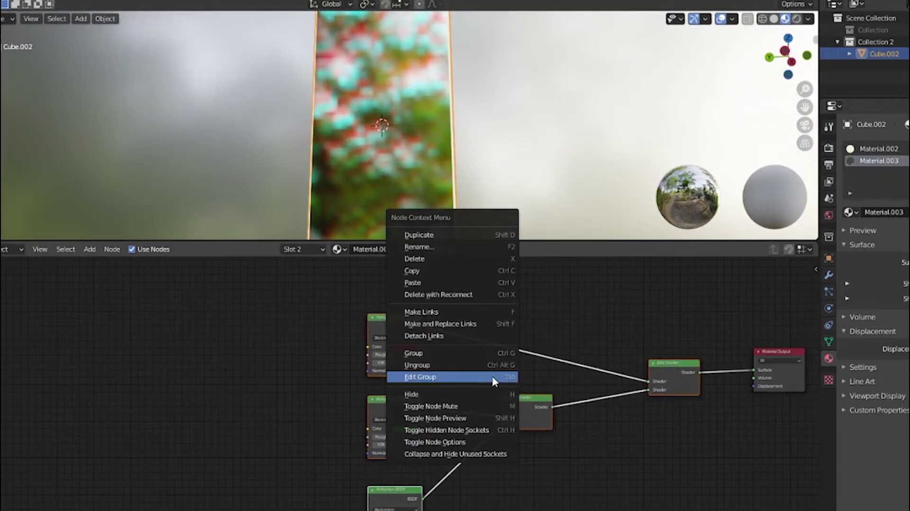
left_click(492, 376)
middle_click_drag(474, 359, 409, 359)
scroll(256, 416, "up", 2)
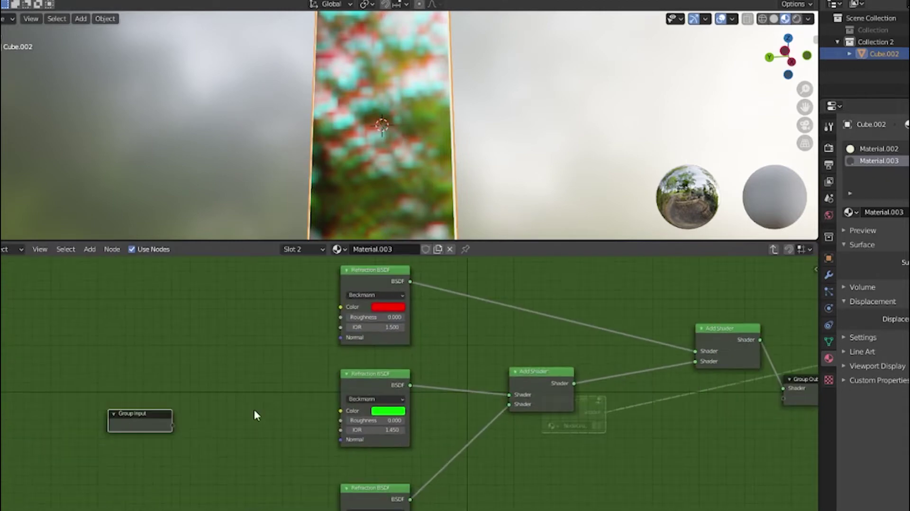
left_click_drag(346, 309, 156, 432)
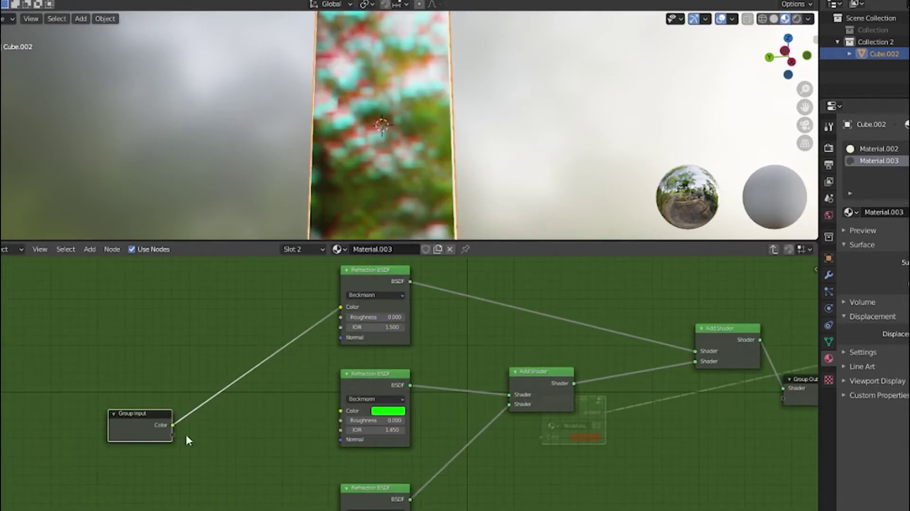
left_click_drag(311, 348, 341, 327)
mouse_move(327, 412)
left_mouse_down()
mouse_move(341, 411)
mouse_move(340, 430)
left_mouse_up()
left_click_drag(173, 466, 172, 477)
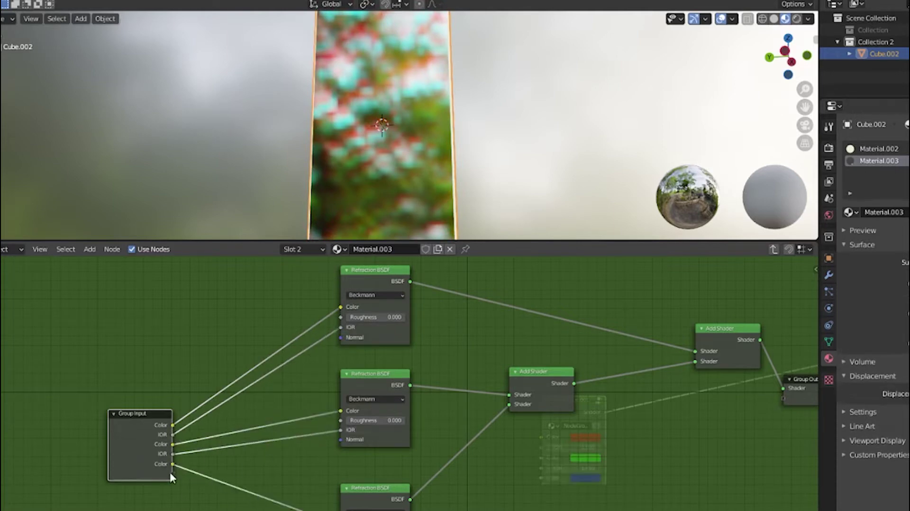
key("Tab")
Label the group node 'Refraction' and reposition it beside the Material Output
left_click_drag(493, 388, 365, 354)
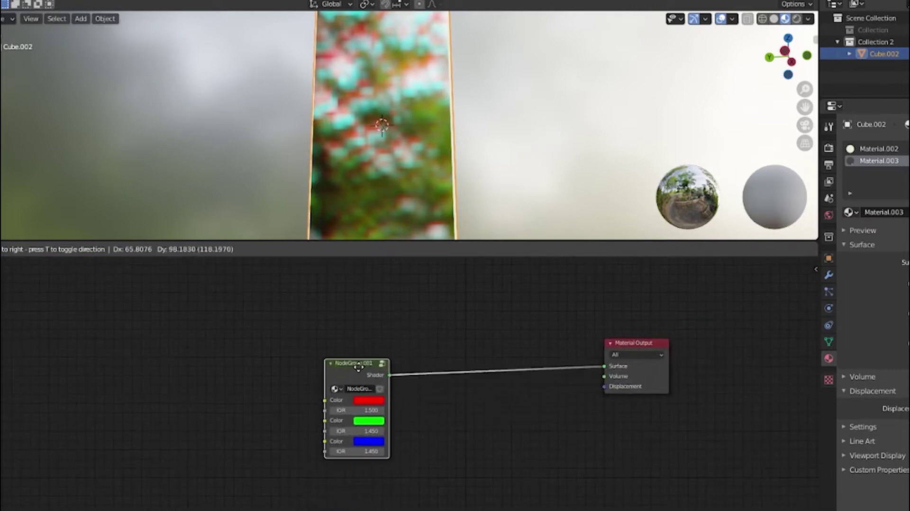
right_click(382, 360)
left_click(365, 372)
type("Refraction")
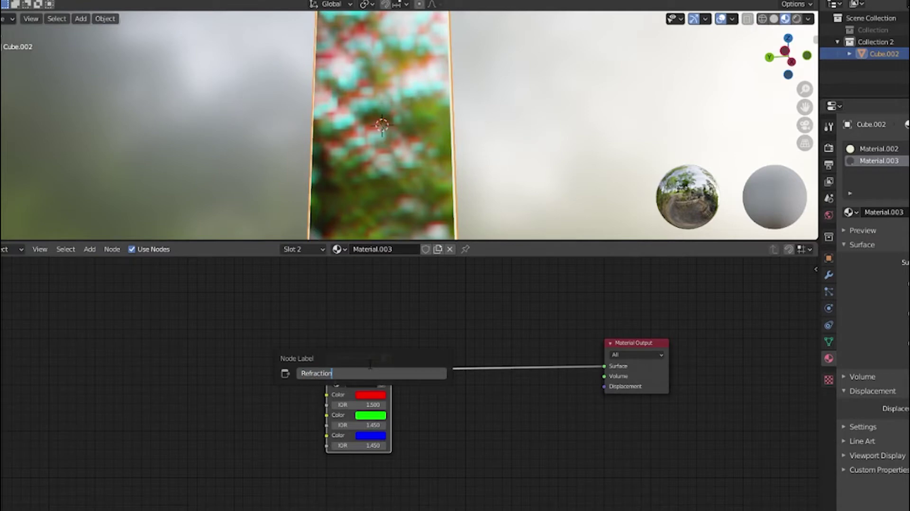
key("Return")
left_click_drag(362, 367, 411, 387)
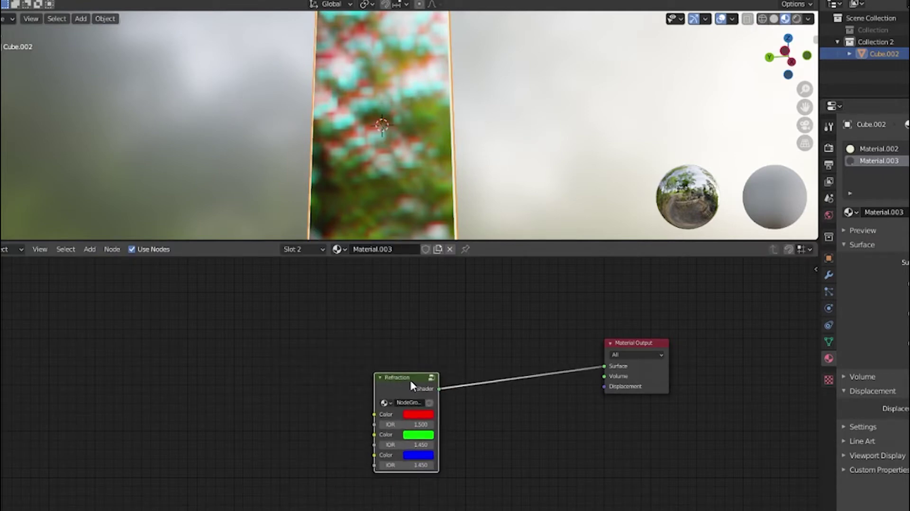
Move the Refraction node aside and insert a Mix Shader onto the link to the Material Output
left_click_drag(422, 382, 291, 430)
scroll(411, 345, "down", 1)
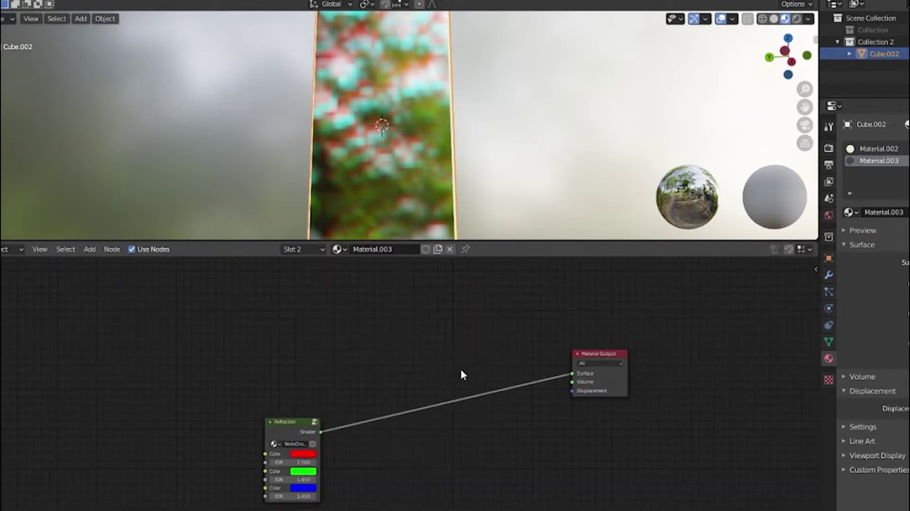
key("shift+a")
type("mi")
key("Down")
key("Return")
left_click(470, 386)
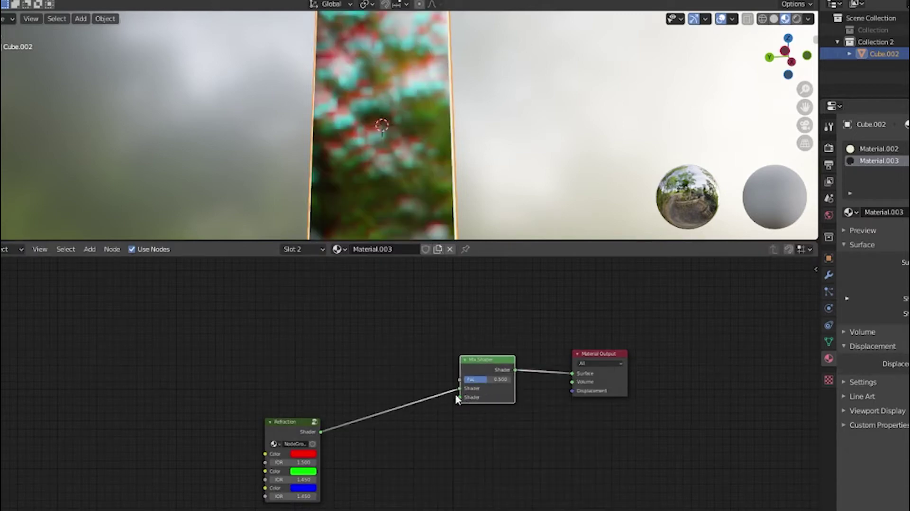
key("shift+d")
key("Escape")
Add a pale yellow Glass BSDF and connect it to the Mix Shader's top input
middle_click_drag(368, 341, 404, 403)
key("shift+a")
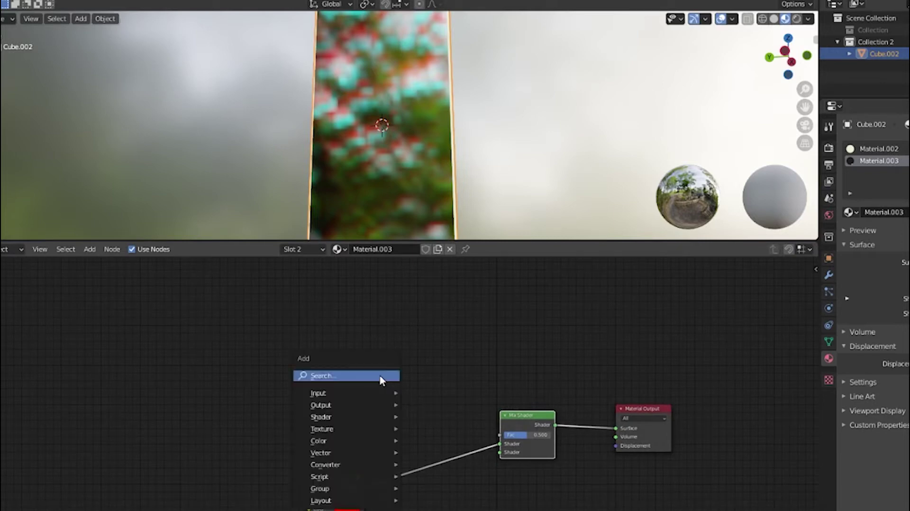
type("gl")
key("Return")
left_click(356, 334)
left_click(367, 353)
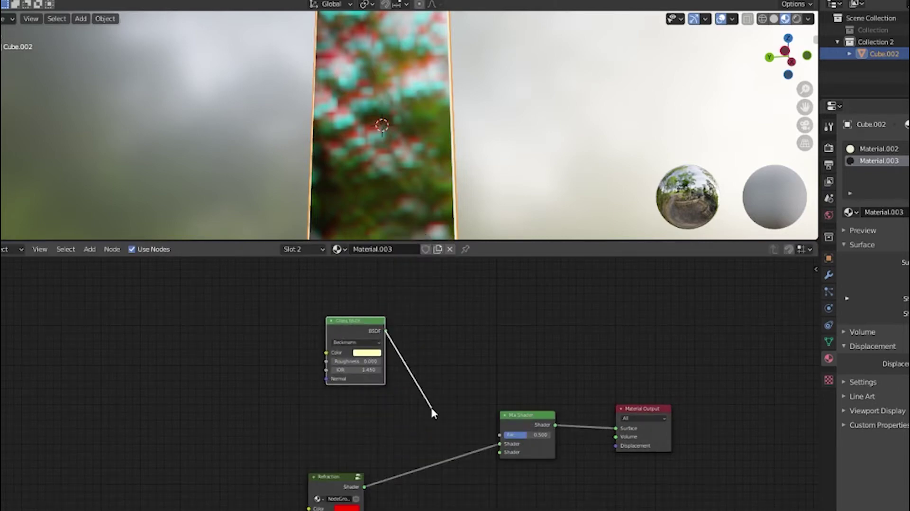
left_click_drag(493, 456, 500, 444)
Switch the viewport to Rendered shading and open the World settings' environment image browser
key("z")
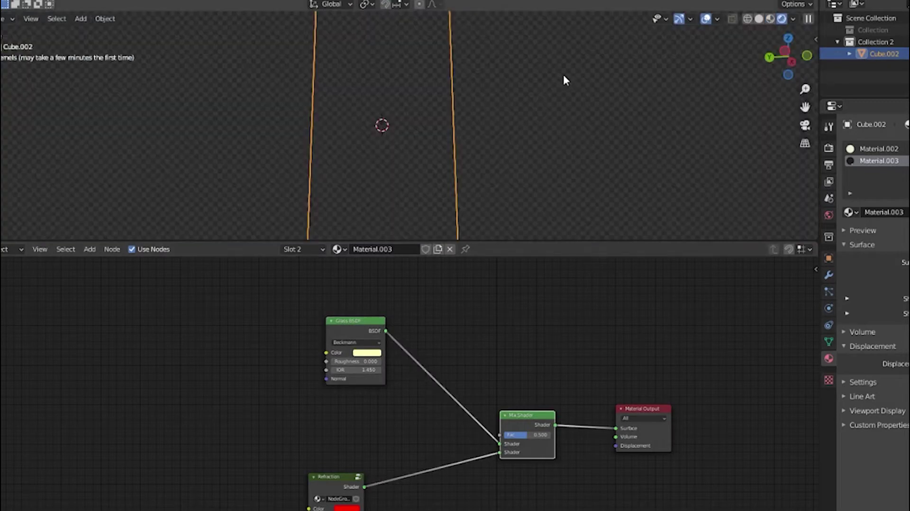
middle_click_drag(802, 151, 568, 63)
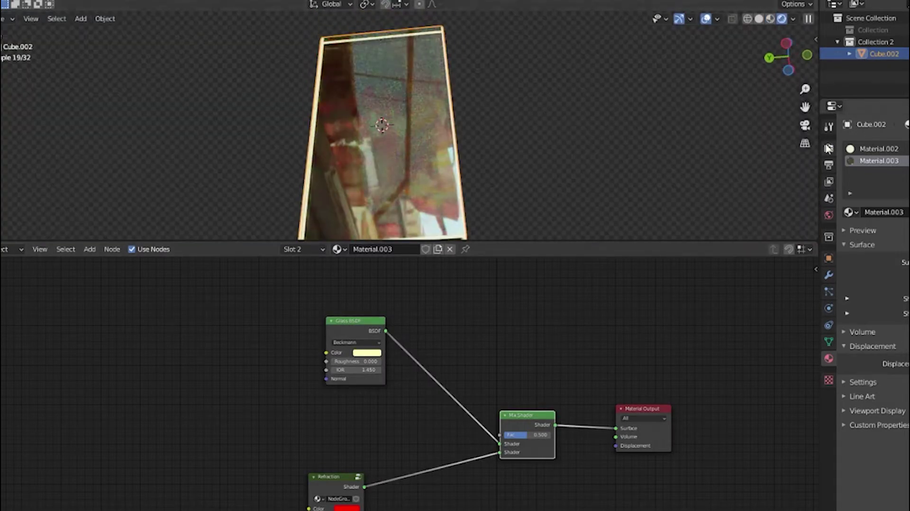
left_click(829, 214)
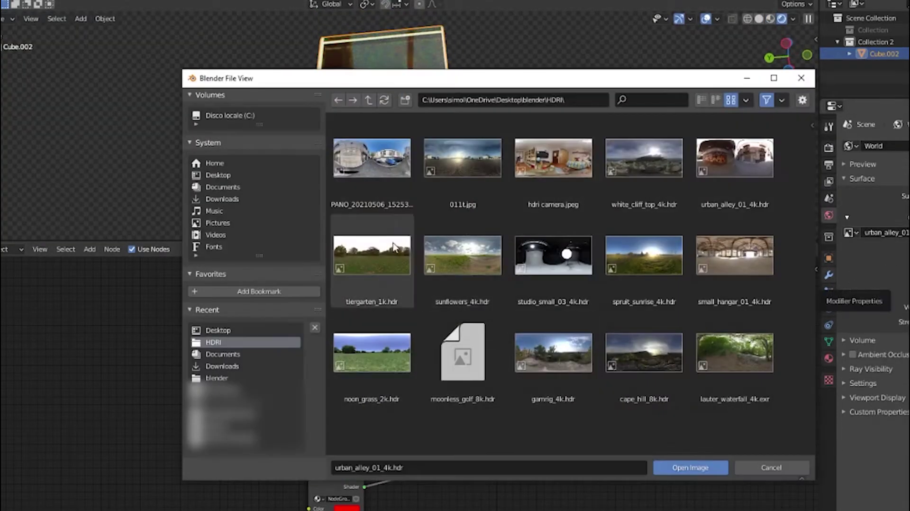
Load sunflowers_4k.hdr as the world environment and raise the Glass BSDF roughness to 0.238
double_click(470, 247)
middle_click_drag(483, 144, 449, 127)
left_click(829, 148)
left_click_drag(349, 361, 371, 361)
middle_click_drag(427, 190, 488, 87)
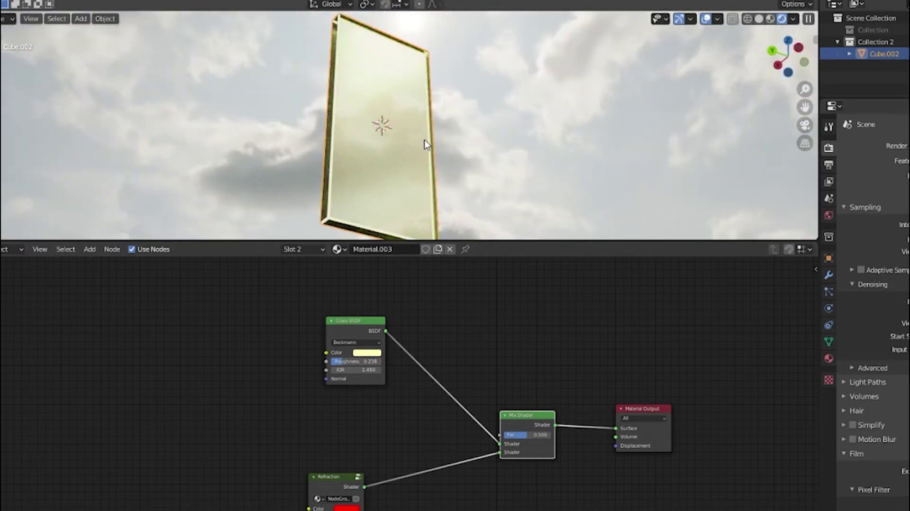
Set the first Mix Shader's factor to 0.583
scroll(389, 417, "down", 1)
left_click_drag(346, 478, 311, 469)
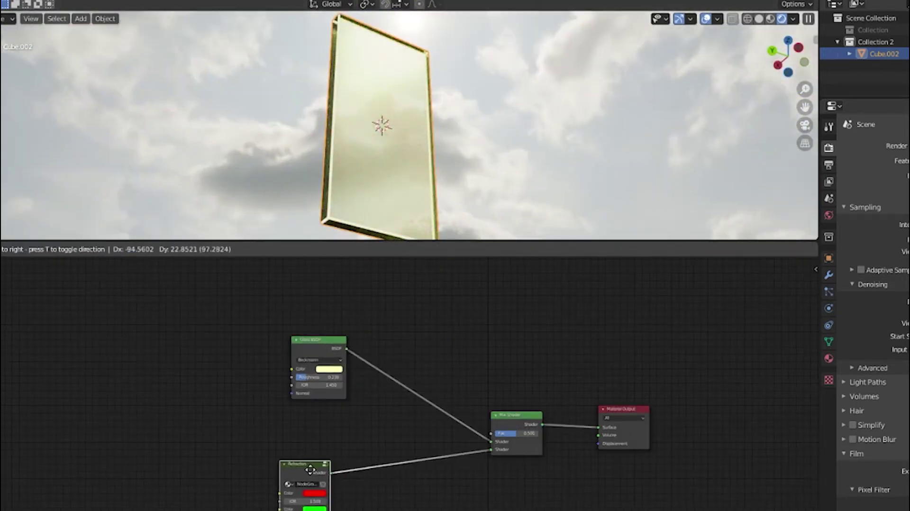
scroll(382, 415, "up", 2)
mouse_move(564, 442)
left_mouse_down()
mouse_move(550, 442)
mouse_move(586, 442)
mouse_move(506, 400)
mouse_move(492, 420)
left_mouse_up()
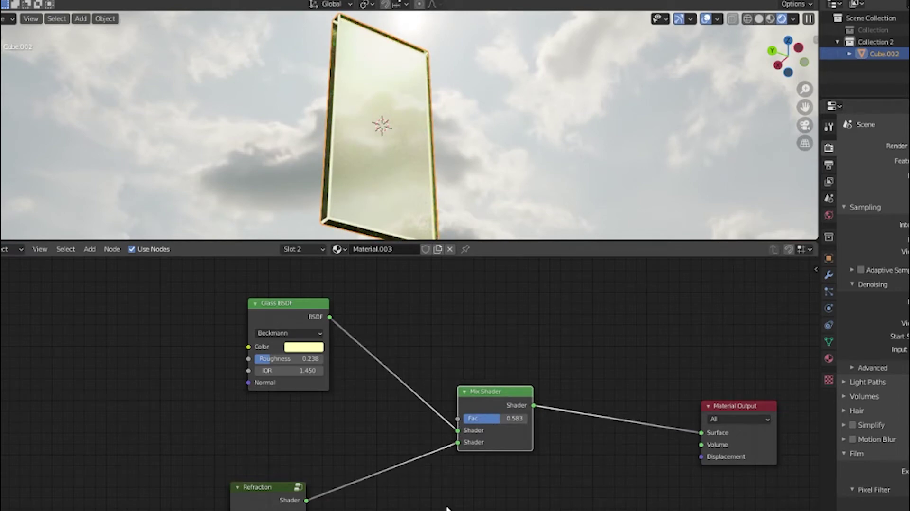
Duplicate the Mix Shader and insert the copy just before the Material Output
scroll(499, 446, "down", 2)
left_click(476, 372)
key("shift+d")
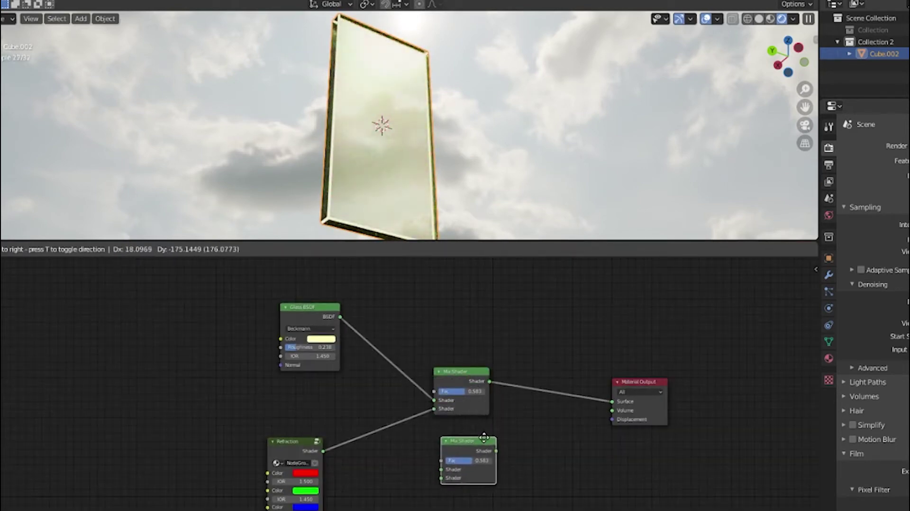
left_click(556, 402)
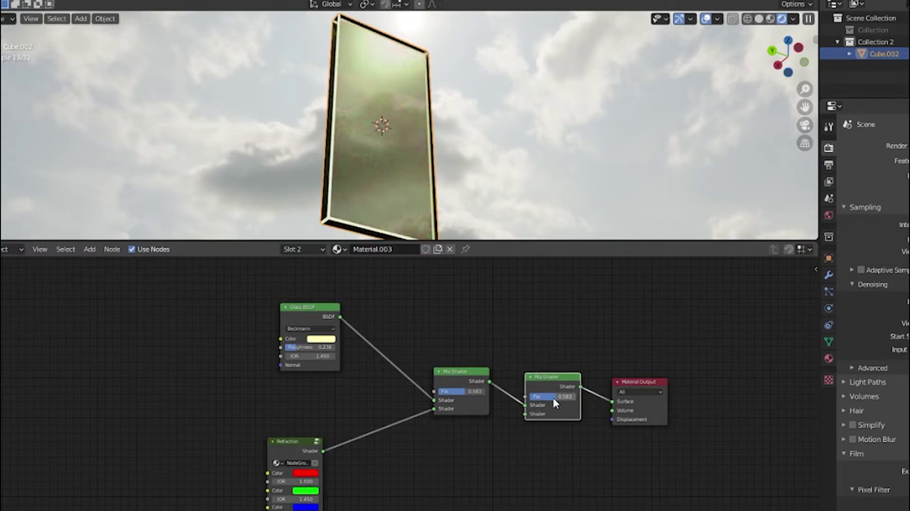
Add a Noise Texture node via node search
scroll(366, 432, "down", 1)
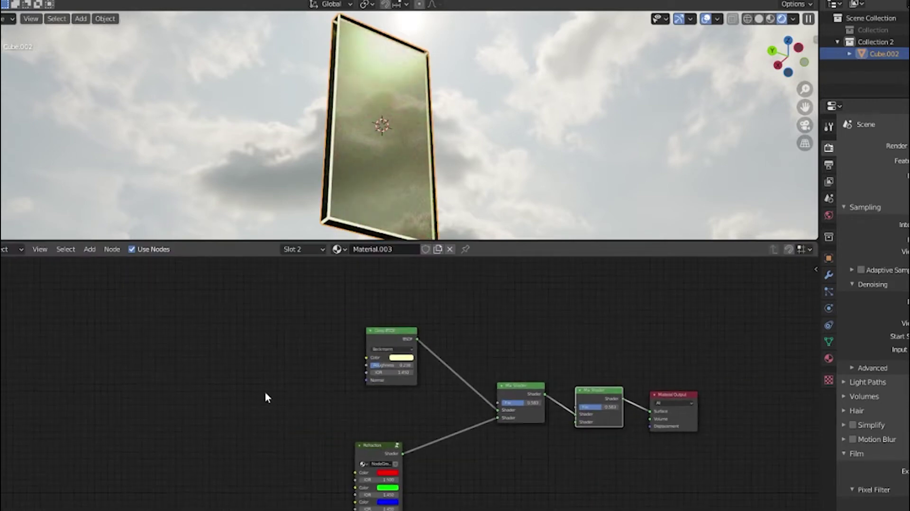
key("shift+a")
type("noi")
key("Return")
Route the Noise Texture through a new ColorRamp into the first Mix Shader's factor
left_click(253, 376)
key("shift+a")
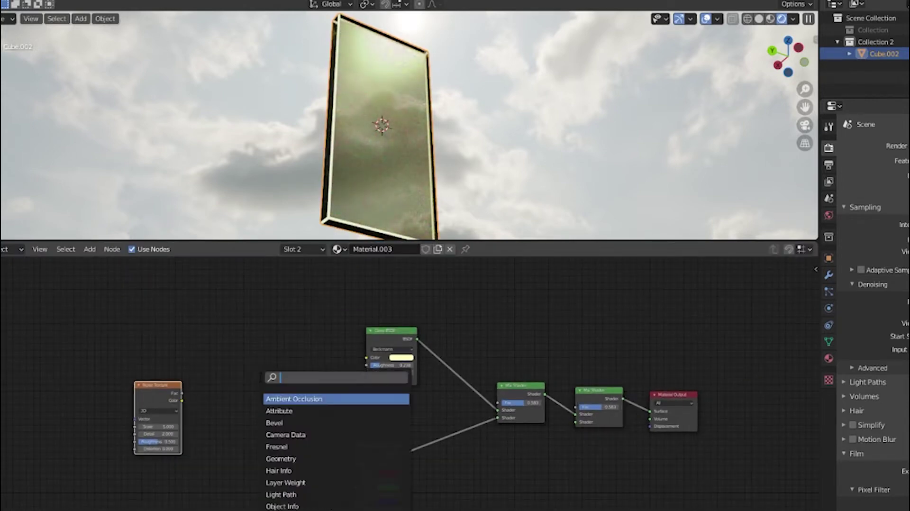
type("colo")
key("Return")
left_click(223, 397)
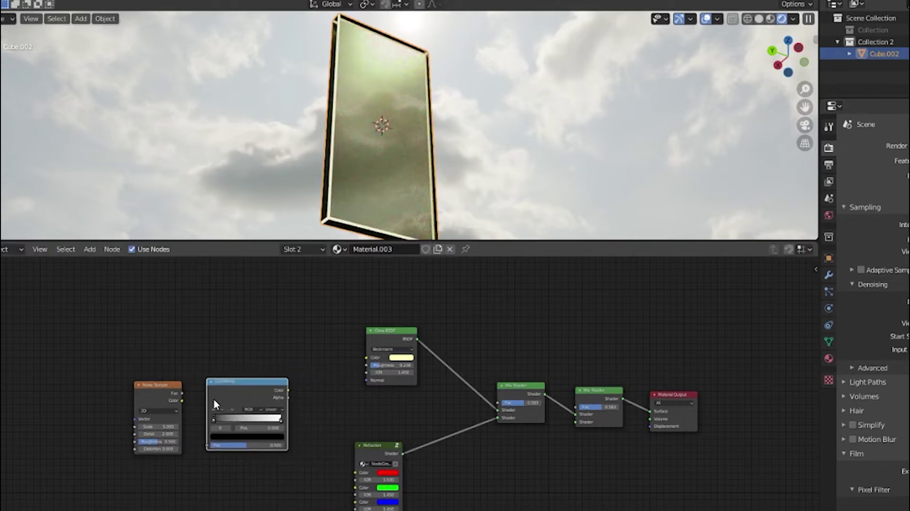
scroll(212, 397, "up", 1)
mouse_move(213, 397)
middle_mouse_down()
mouse_move(421, 417)
mouse_move(397, 402)
middle_mouse_up()
scroll(462, 451, "down", 2)
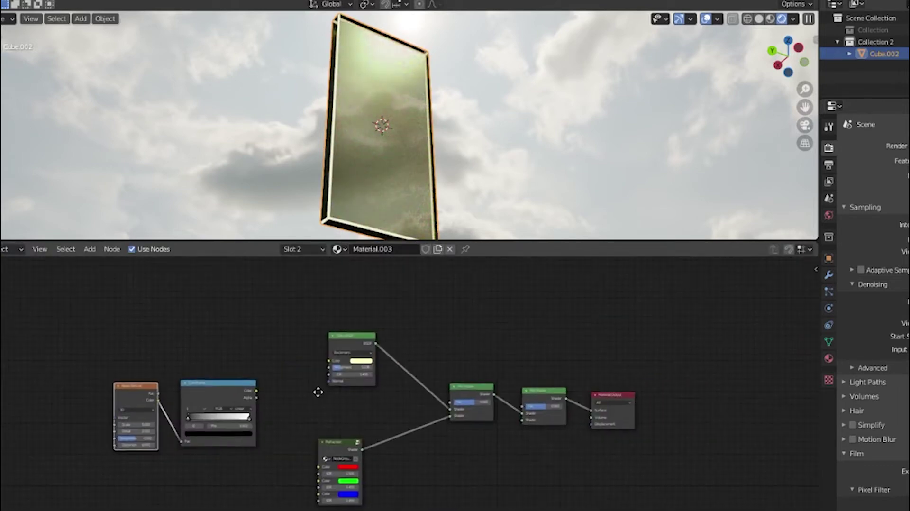
left_click_drag(499, 406, 469, 397)
Add an Emission shader and plug it into the second Mix Shader
key("shift+a")
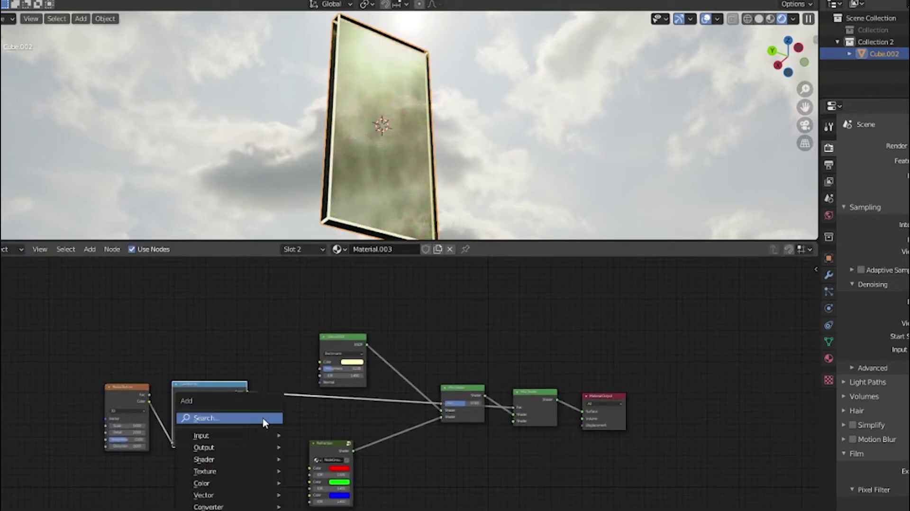
type("emi")
key("Return")
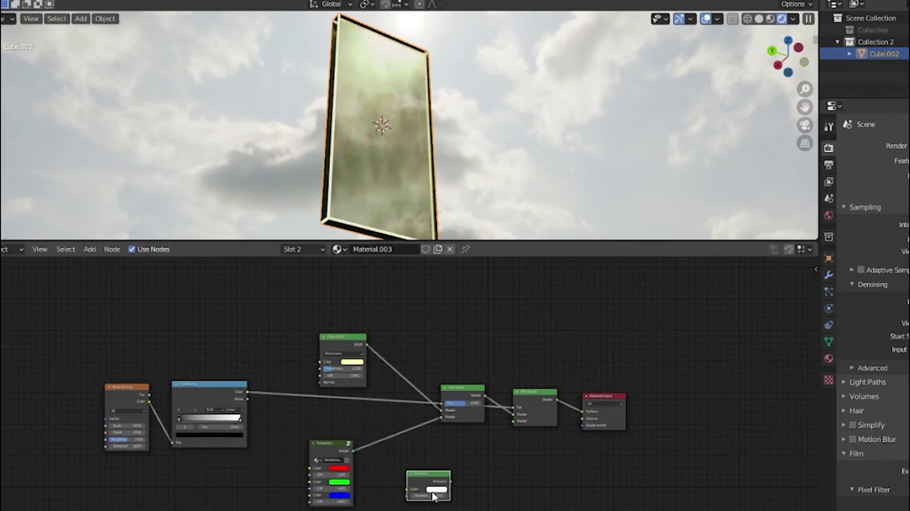
left_click_drag(514, 420, 515, 421)
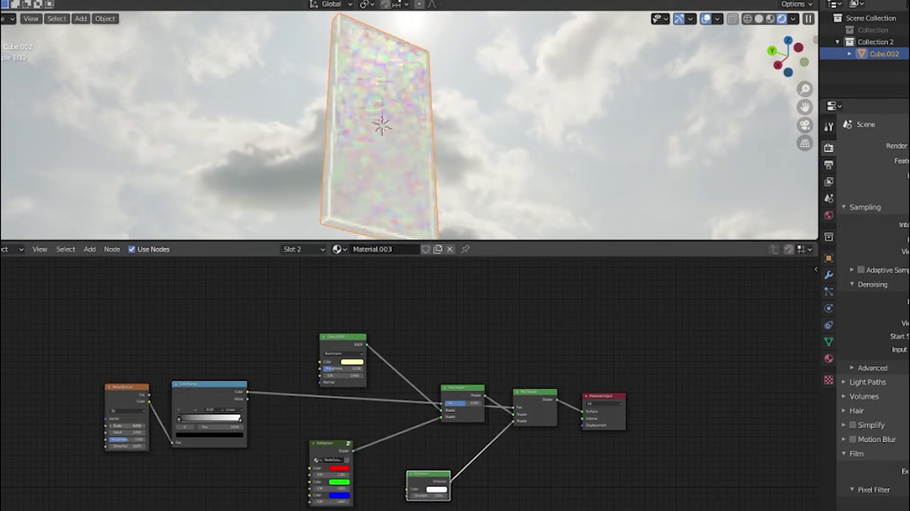
Slide the ColorRamp's black stop to position 0.505
left_click_drag(179, 419, 235, 417)
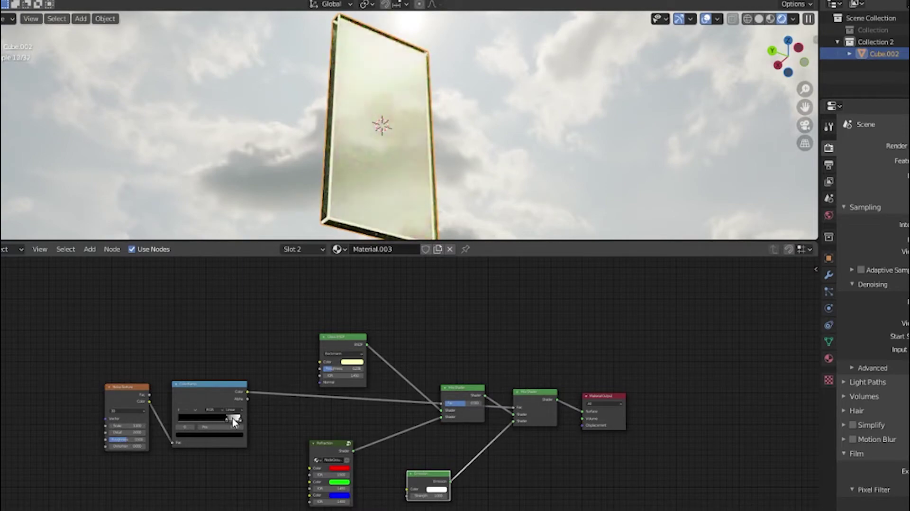
key("ctrl+KP_3")
scroll(201, 373, "up", 1)
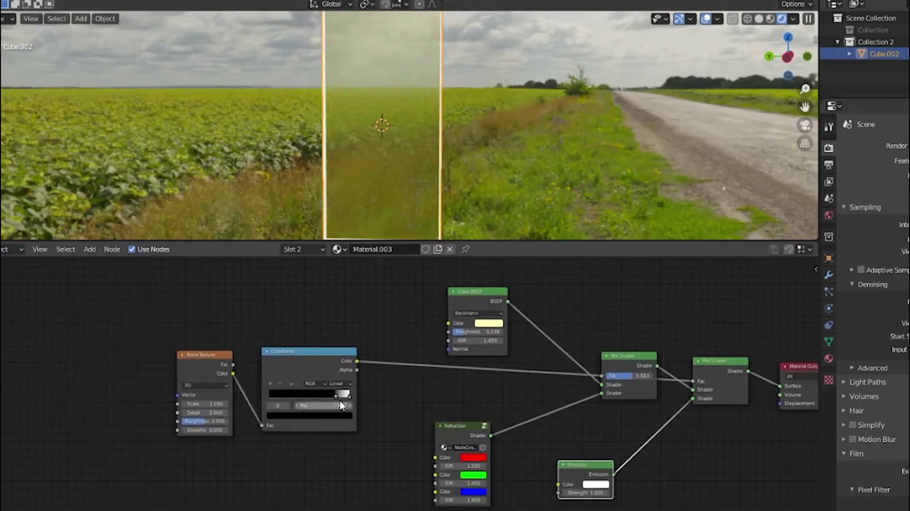
mouse_move(341, 405)
left_mouse_down()
mouse_move(299, 404)
mouse_move(342, 412)
left_mouse_up()
scroll(304, 401, "up", 1)
scroll(331, 407, "up", 1)
left_click_drag(173, 439, 204, 439)
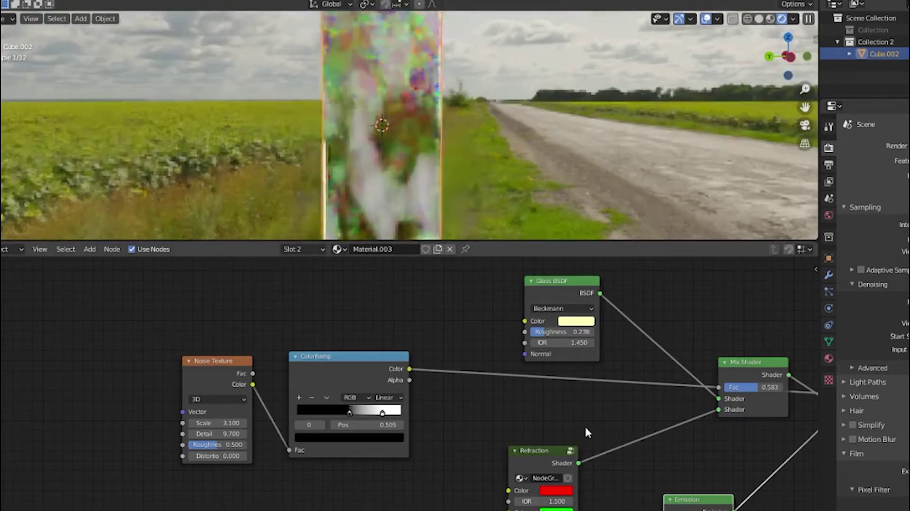
key("Home")
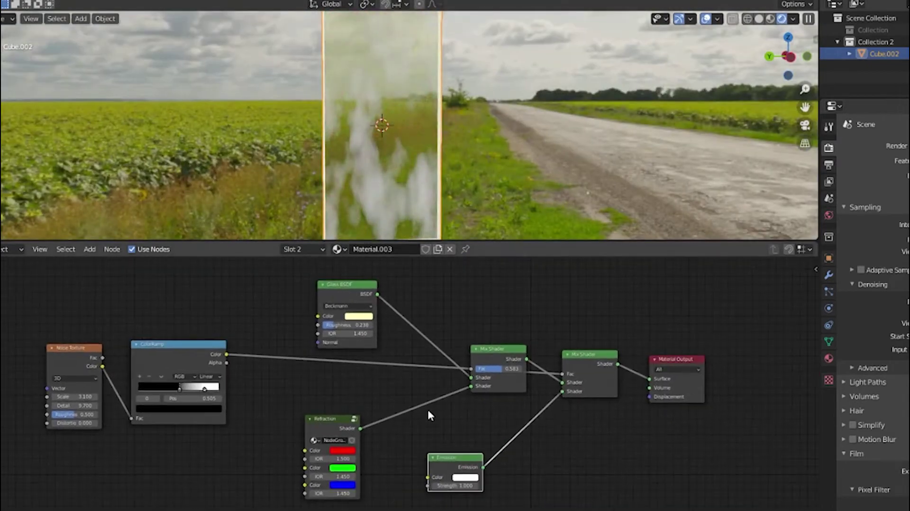
middle_click_drag(281, 458, 349, 375)
Duplicate the ColorRamp and turn its first stop red
left_click(261, 263)
key("shift+d")
left_click(297, 395)
scroll(339, 411, "up", 2)
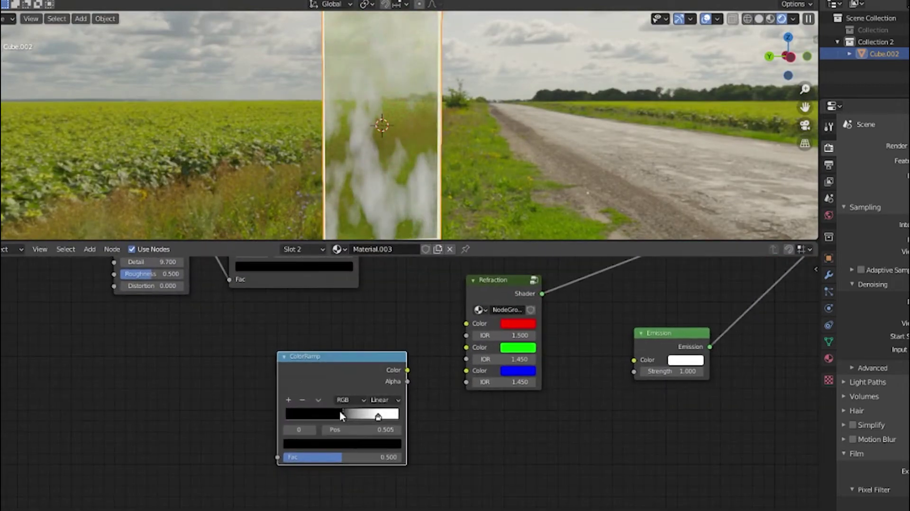
left_click(310, 444)
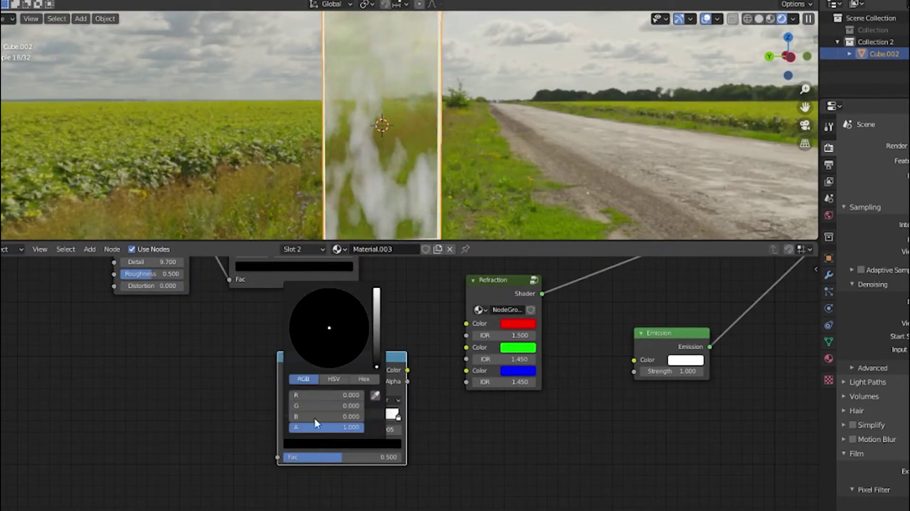
left_click_drag(377, 361, 377, 290)
left_click(295, 328)
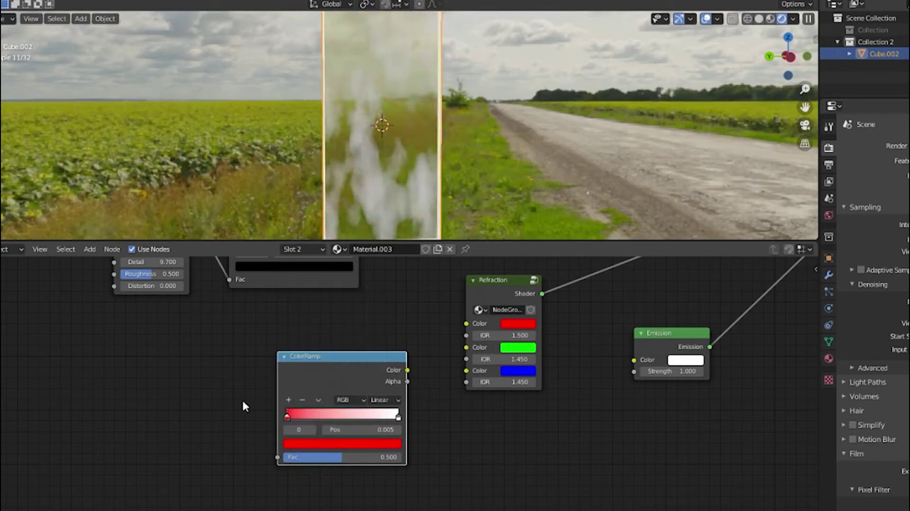
Add orange, yellow and green stops to the duplicated ramp
left_click(290, 400)
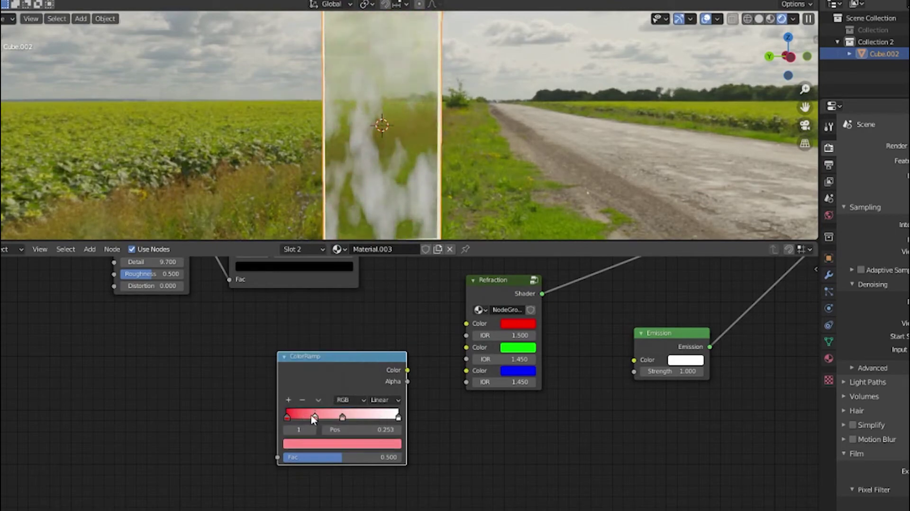
left_click(306, 445)
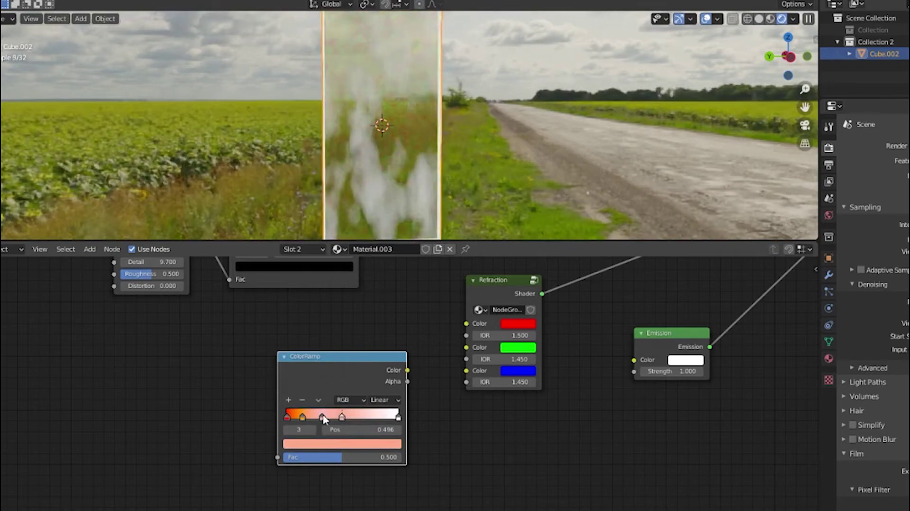
left_click(317, 444)
left_click(340, 417)
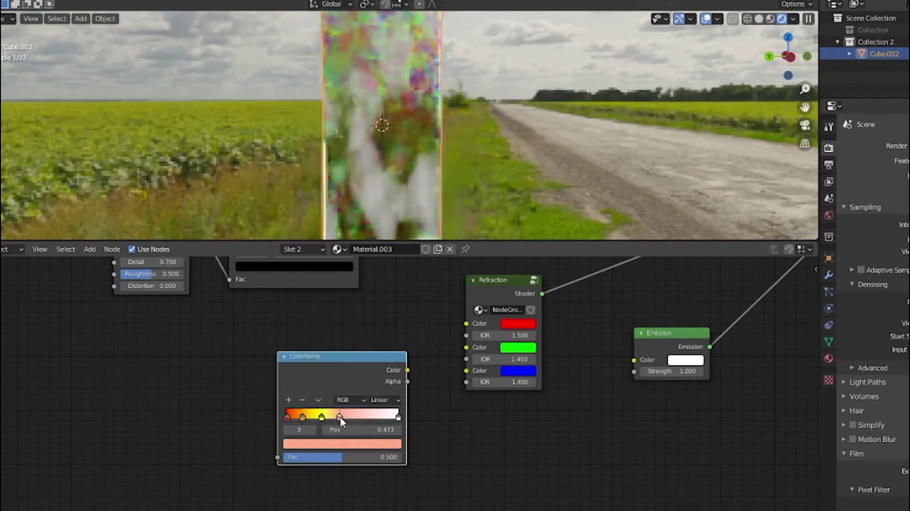
left_click(327, 444)
left_click(311, 304)
Add cyan, blue and magenta stops and feed the ramp's Color into the Emission Color
left_click(288, 400)
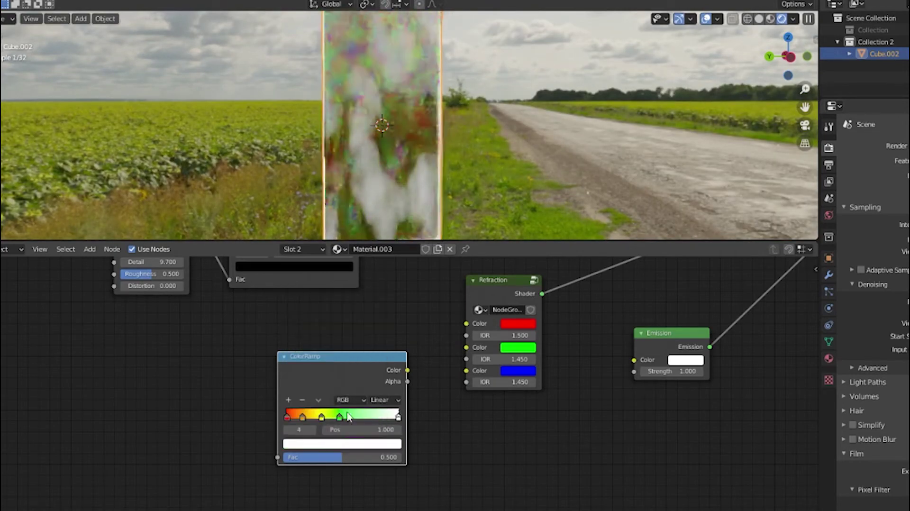
left_click(341, 443)
left_click(337, 288)
left_click(288, 400)
left_click(341, 444)
left_click(364, 307)
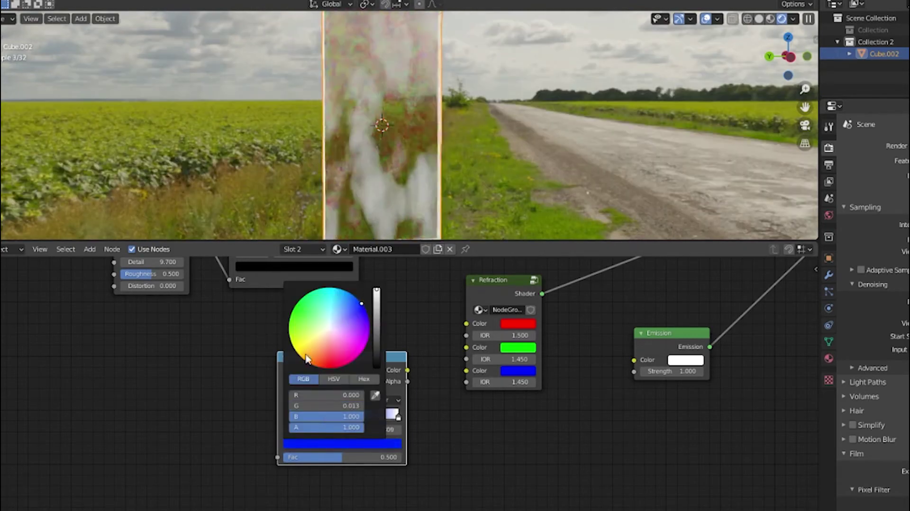
left_click(378, 443)
left_click(346, 365)
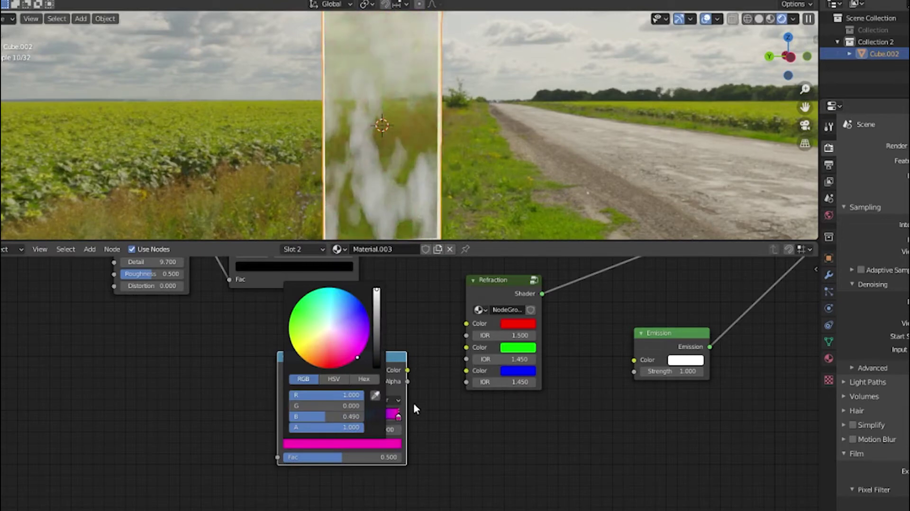
left_click_drag(407, 370, 634, 360)
left_click_drag(364, 373, 328, 410)
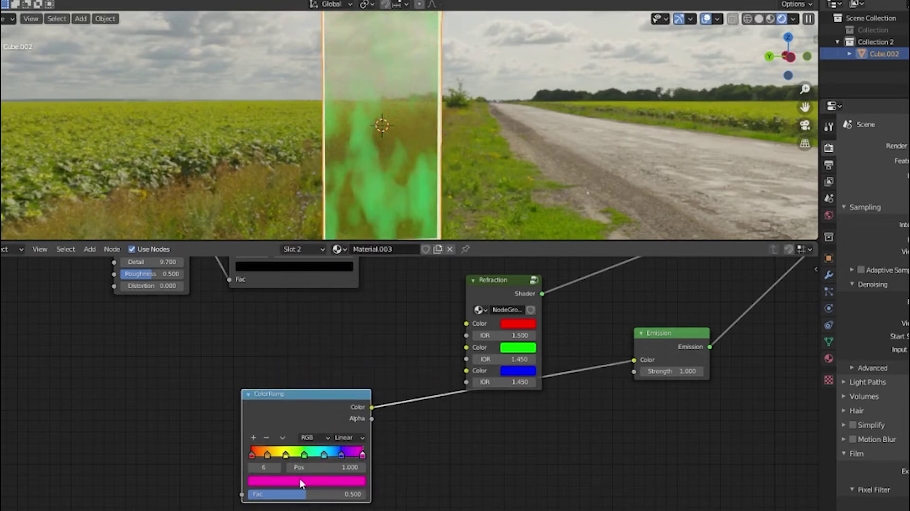
middle_click_drag(300, 498, 429, 497)
Drive the rainbow ColorRamp's Fac with a Quadratic Gradient Texture, shifting both nodes slightly right
key("shift+a")
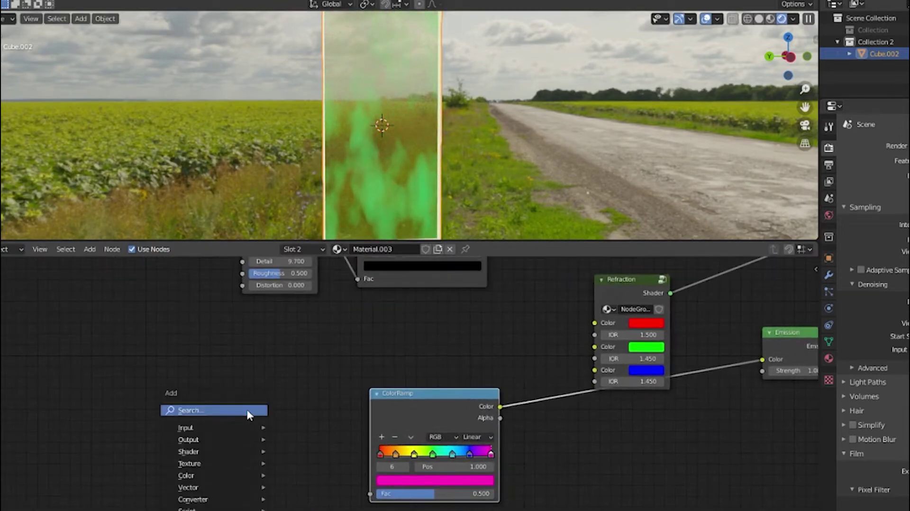
type("gra")
key("Return")
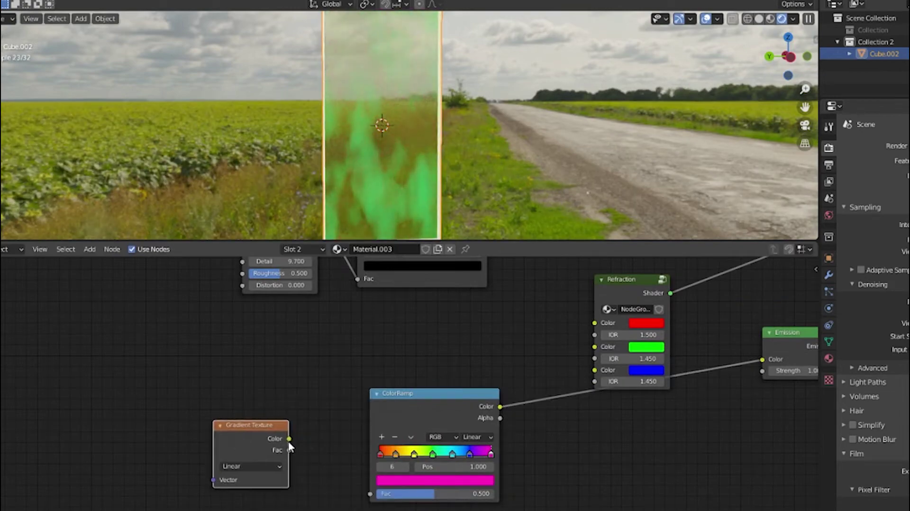
left_click_drag(349, 482, 370, 493)
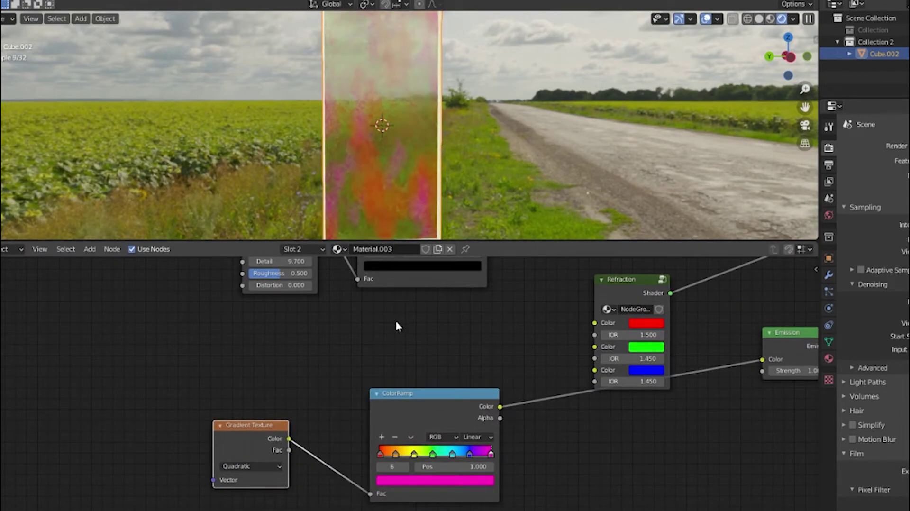
mouse_move(380, 199)
middle_mouse_down()
mouse_move(418, 201)
mouse_move(420, 235)
middle_mouse_up()
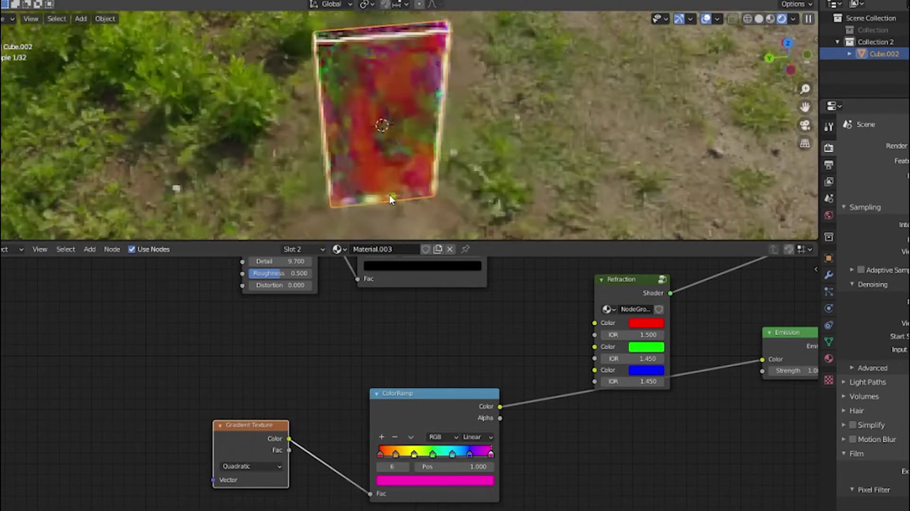
middle_click_drag(551, 380, 292, 416)
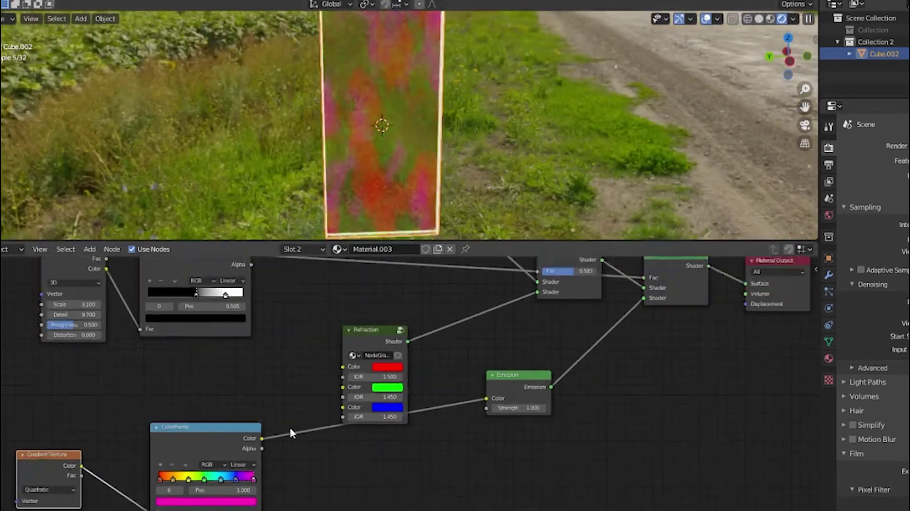
left_click_drag(98, 369, 308, 451)
key("g")
left_click(290, 392)
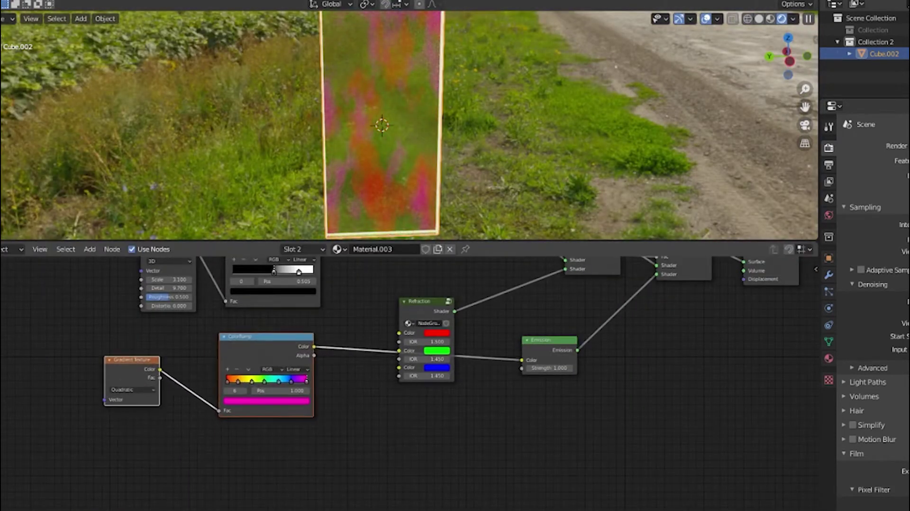
Add a Wave Texture and a duplicate black-white ColorRamp whose Color drives Emission Strength
type("wave")
left_click(354, 475)
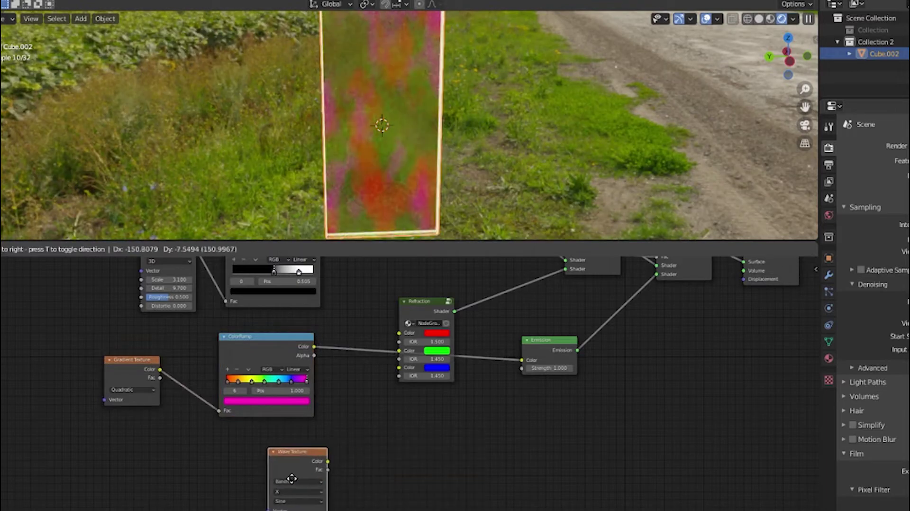
left_click(328, 475)
left_click(272, 294)
key("shift+d")
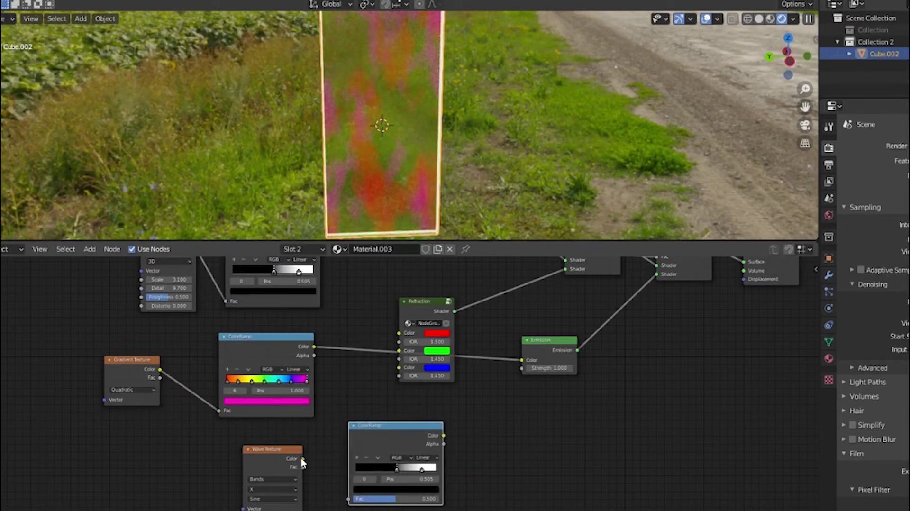
left_click_drag(524, 366, 523, 368)
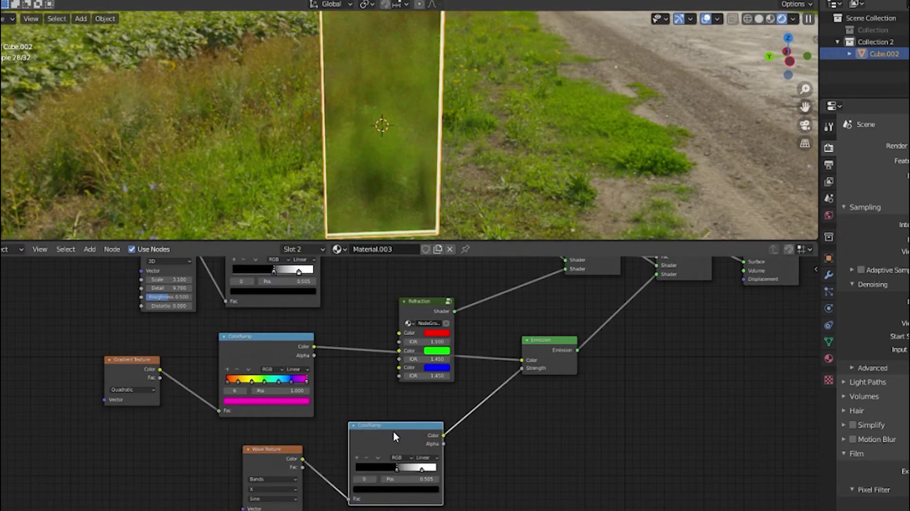
left_click(359, 469)
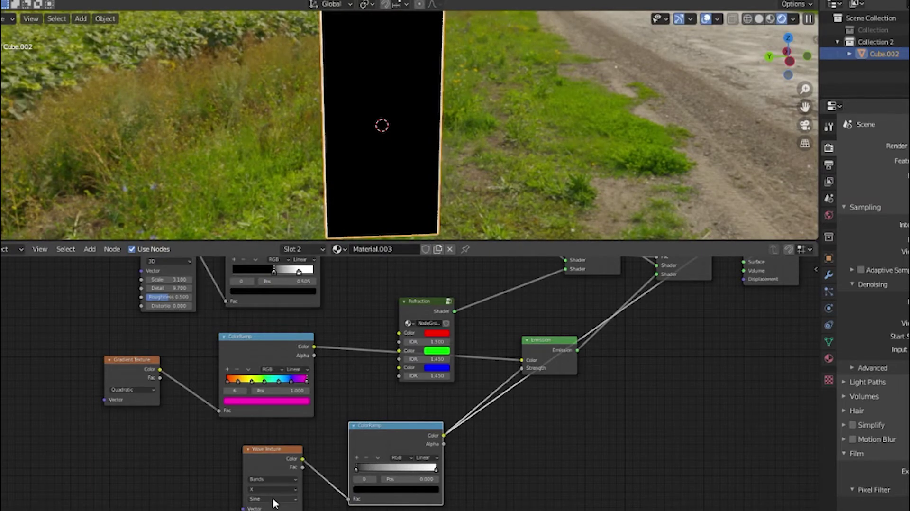
Feed the Wave Texture into the new ramp and set its direction to Y
left_click_drag(303, 459, 657, 274)
key("ctrl+KP_1")
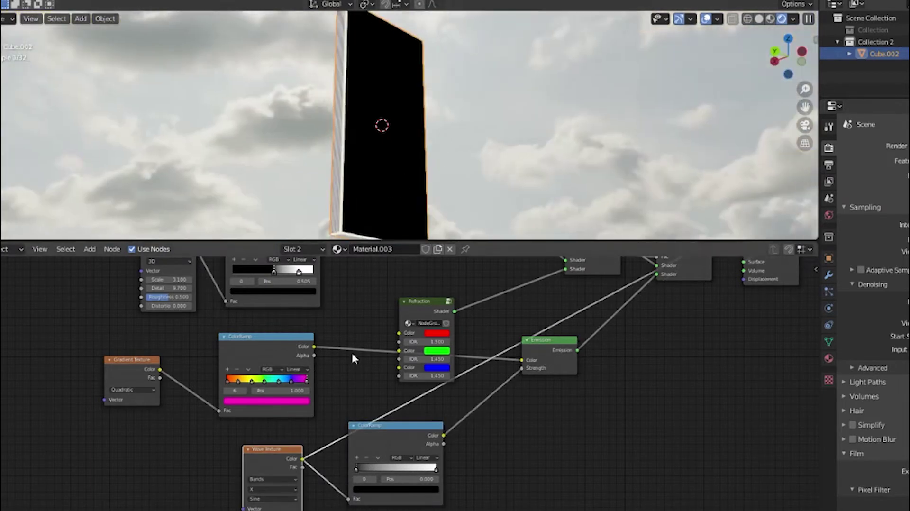
middle_click_drag(414, 154, 351, 190)
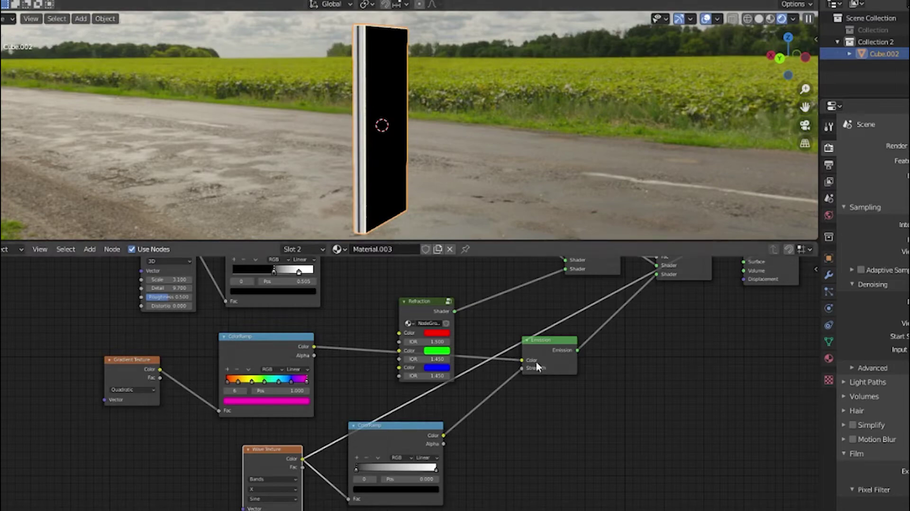
mouse_move(351, 227)
middle_mouse_down()
mouse_move(366, 162)
mouse_move(508, 219)
middle_mouse_up()
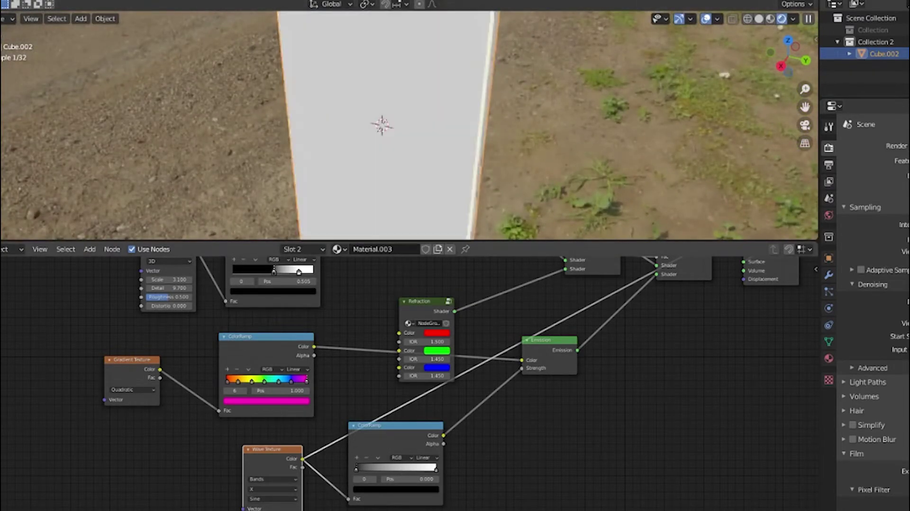
left_click(267, 505)
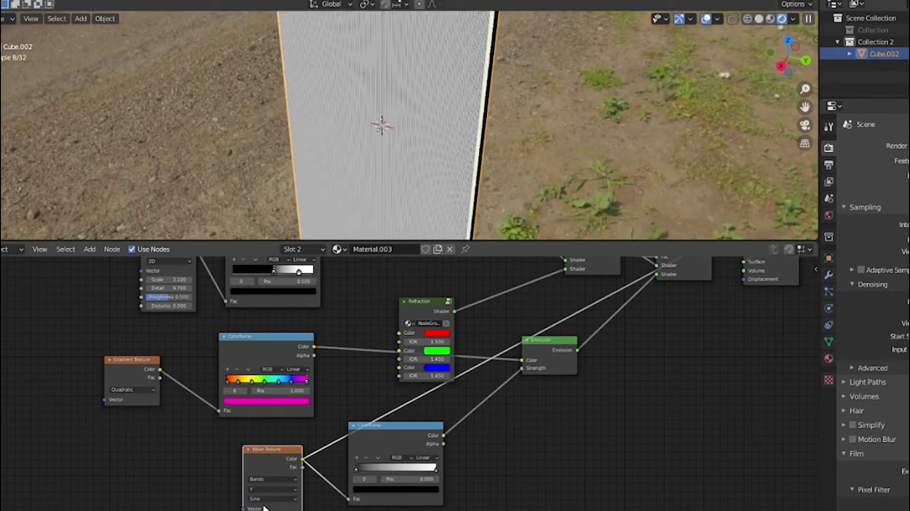
middle_click_drag(320, 89, 360, 109)
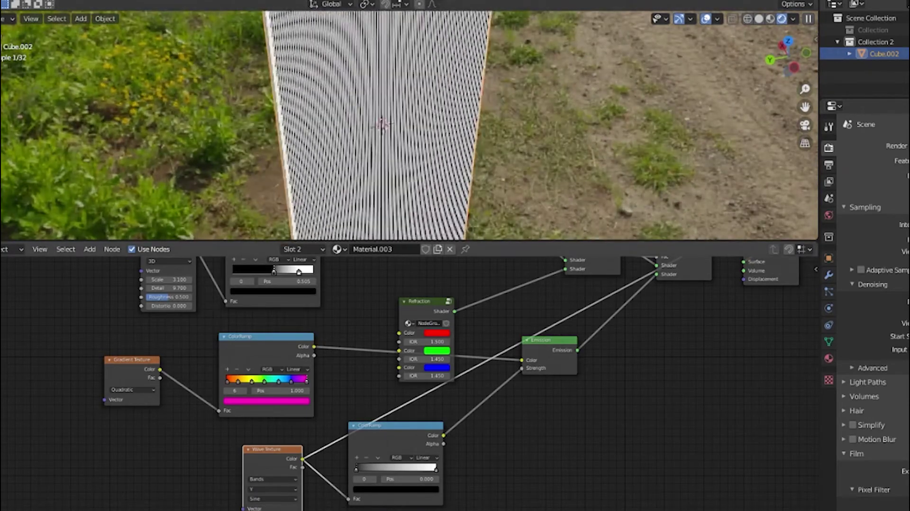
Move the second ramp's black stop to about 0.905 and slide the white stop left of it
scroll(382, 142, "up", 3)
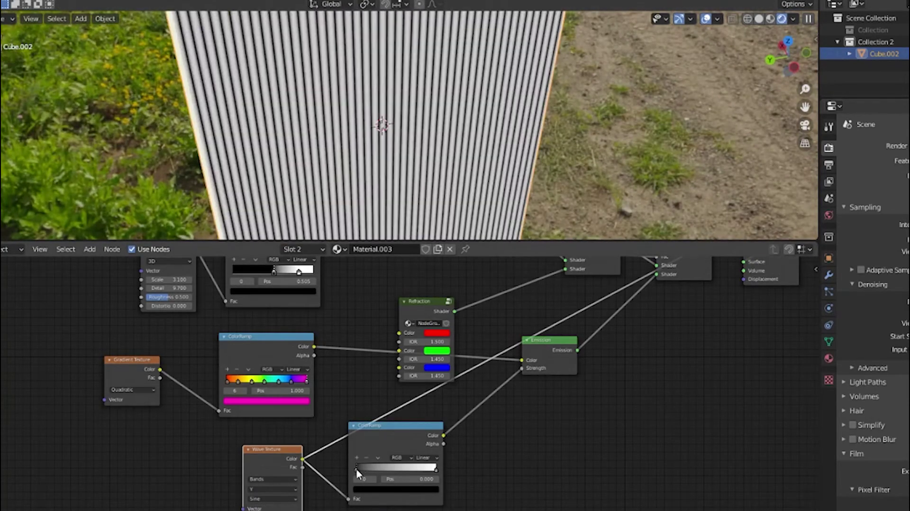
left_click_drag(358, 469, 429, 469)
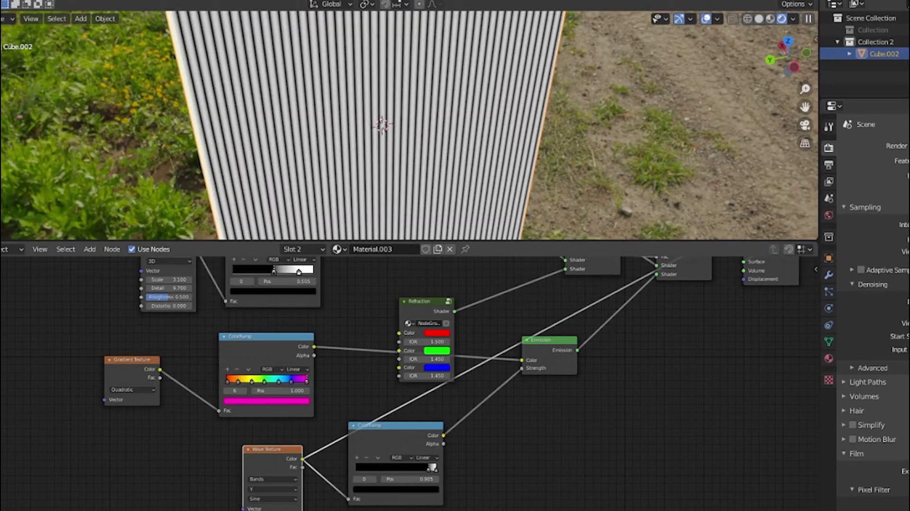
scroll(382, 142, "up", 3)
scroll(433, 486, "up", 2)
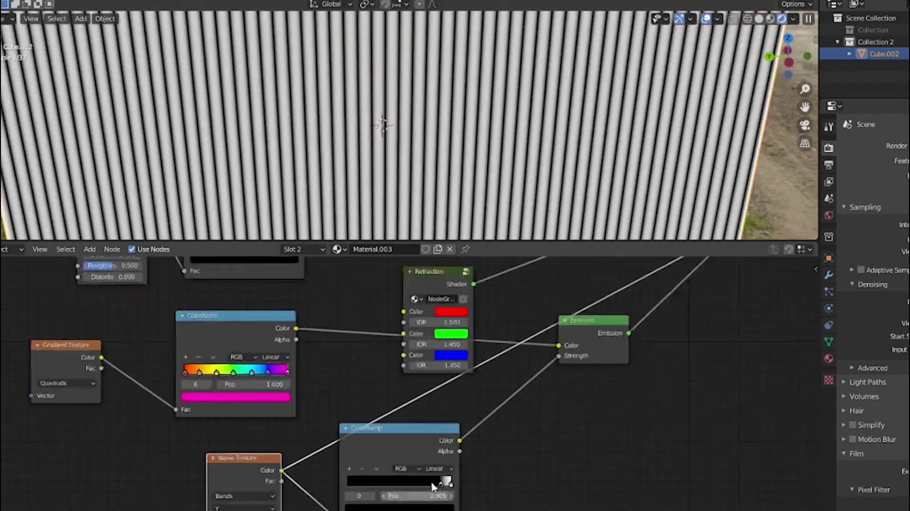
scroll(433, 486, "up", 1)
left_click_drag(469, 502, 446, 504)
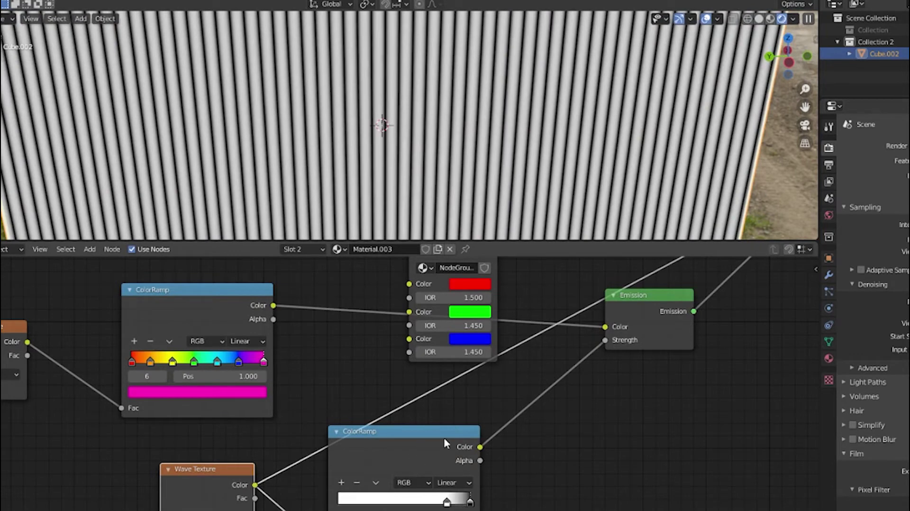
Fine-tune the stops so the ramp is mostly black, with the white stop at 0.909
scroll(444, 437, "down", 3)
scroll(514, 366, "up", 2)
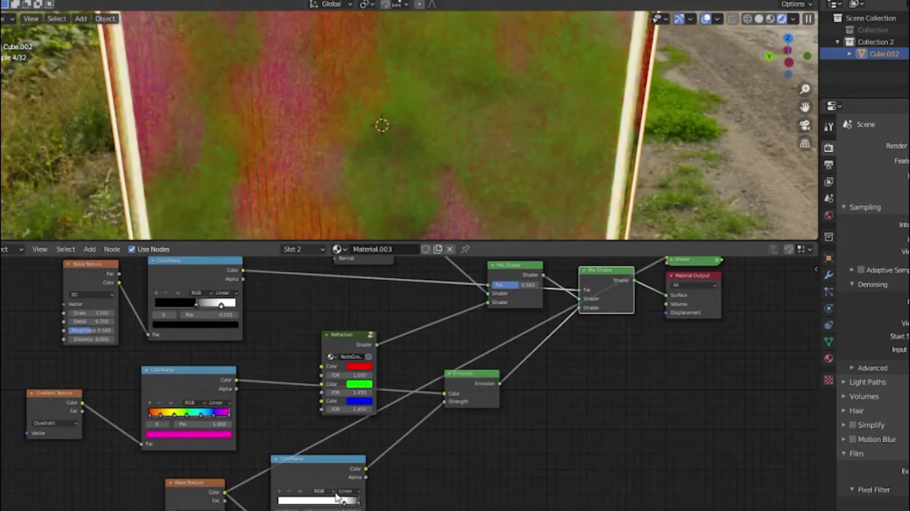
scroll(336, 497, "up", 2)
mouse_move(400, 463)
left_mouse_down()
mouse_move(389, 468)
mouse_move(398, 462)
left_mouse_up()
scroll(397, 179, "down", 5)
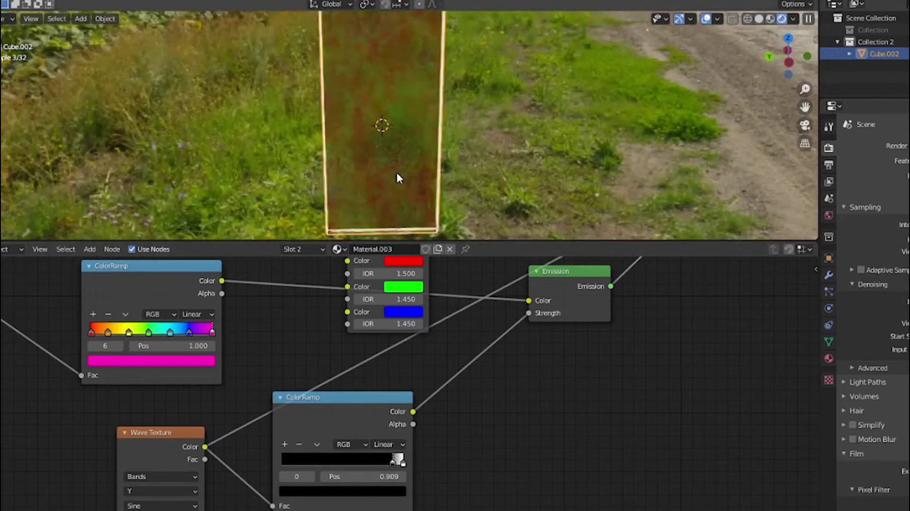
middle_click_drag(396, 178, 289, 151)
scroll(287, 423, "up", 1)
middle_click_drag(286, 424, 330, 406)
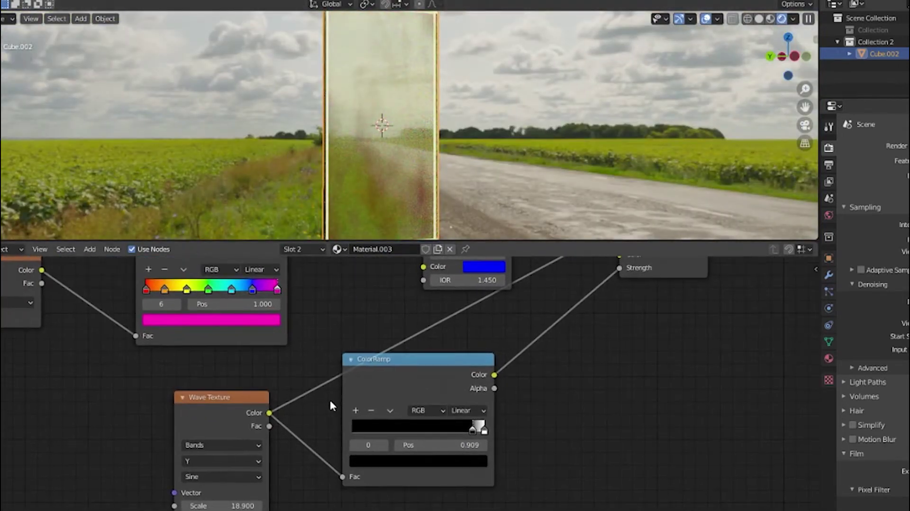
scroll(337, 372, "down", 2)
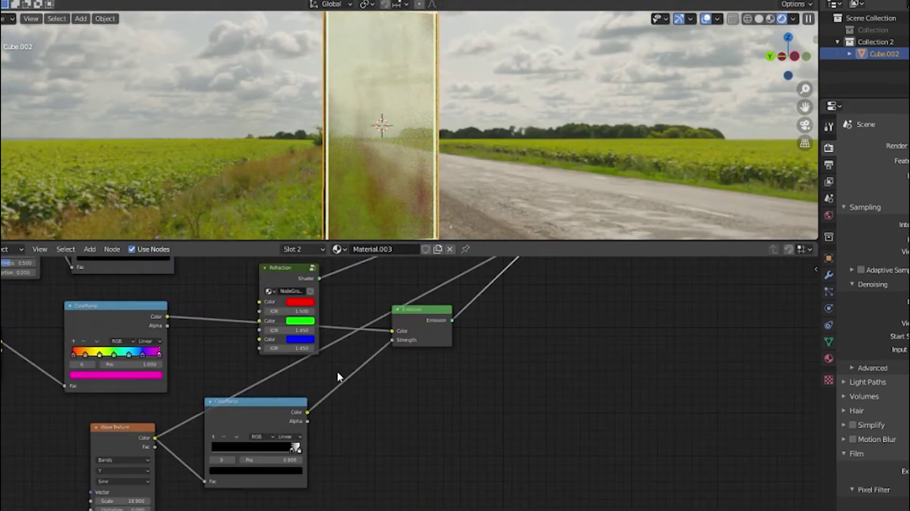
Inside the Refraction group, add a Normal input wired to all three Refraction BSDF Normal sockets
right_click(316, 266)
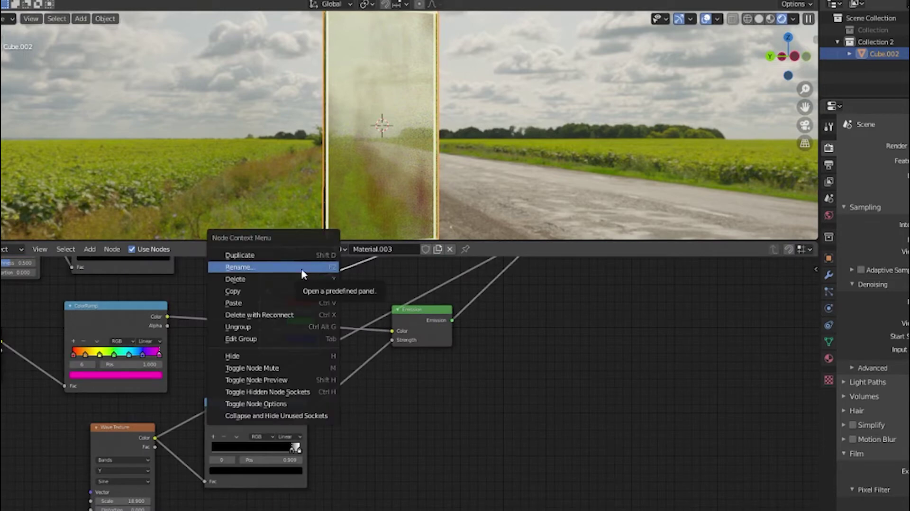
left_click(242, 338)
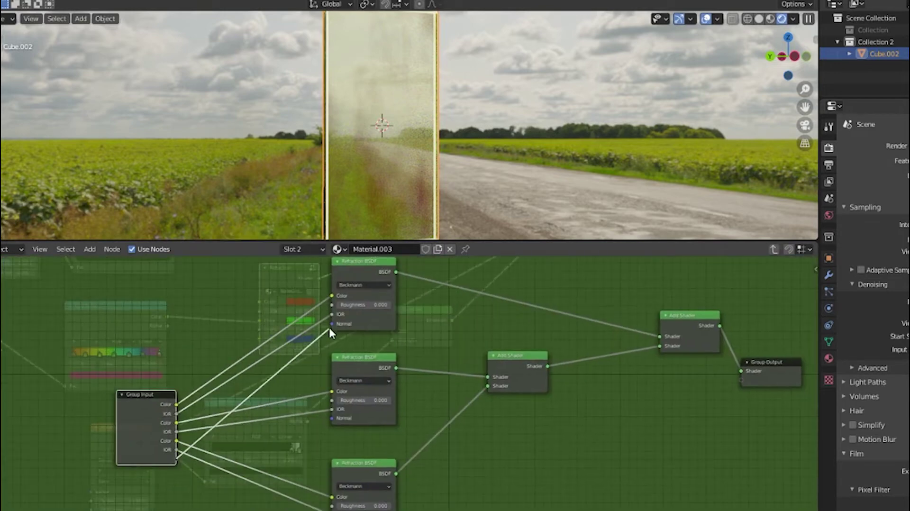
left_click_drag(333, 326, 333, 325)
left_click_drag(178, 458, 332, 418)
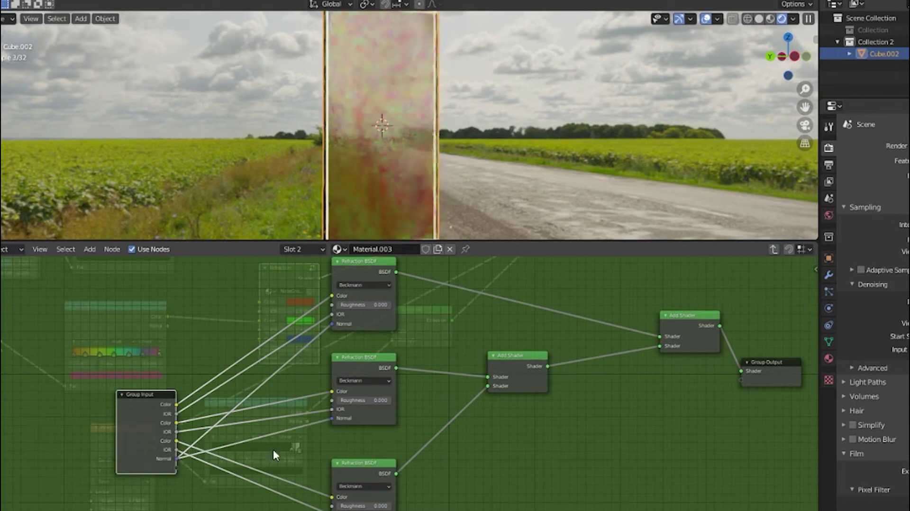
left_click_drag(178, 459, 332, 510)
left_click_drag(274, 507, 266, 498)
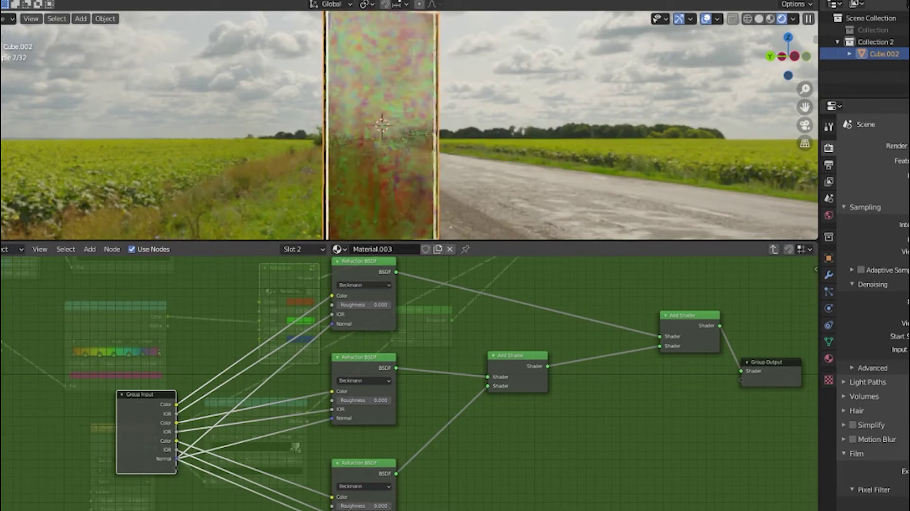
key("Tab")
Rearrange the ColorRamps, Wave Texture and Refraction group node to make room for another node
left_click_drag(269, 409, 270, 416)
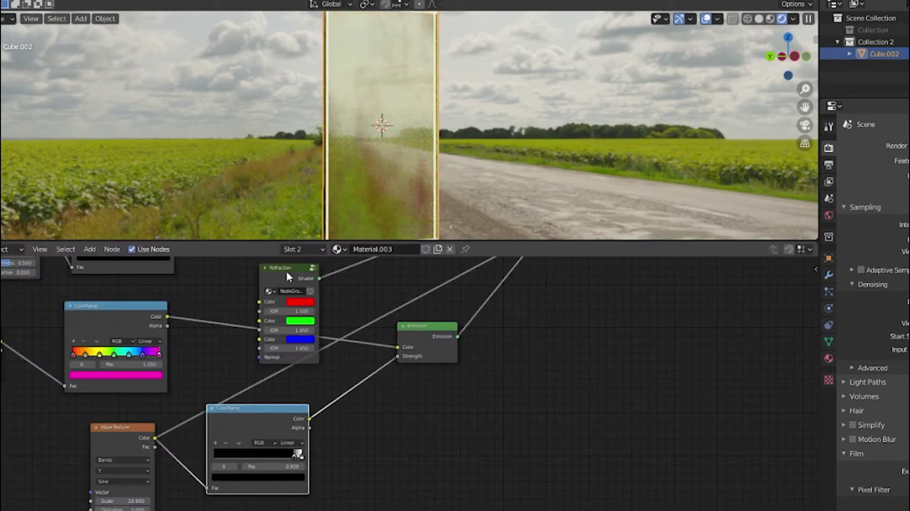
left_click_drag(285, 269, 338, 278)
middle_click_drag(107, 412, 169, 452)
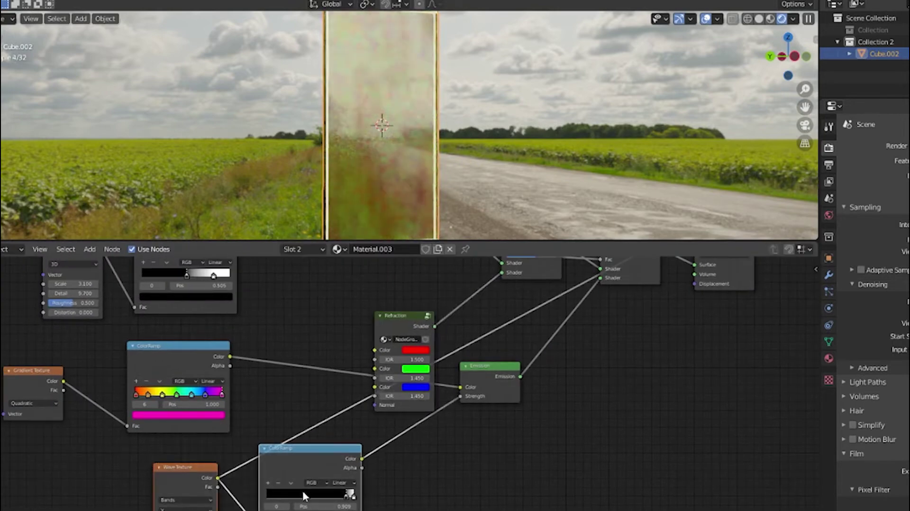
left_click_drag(320, 479, 130, 510)
left_click_drag(385, 346, 390, 332)
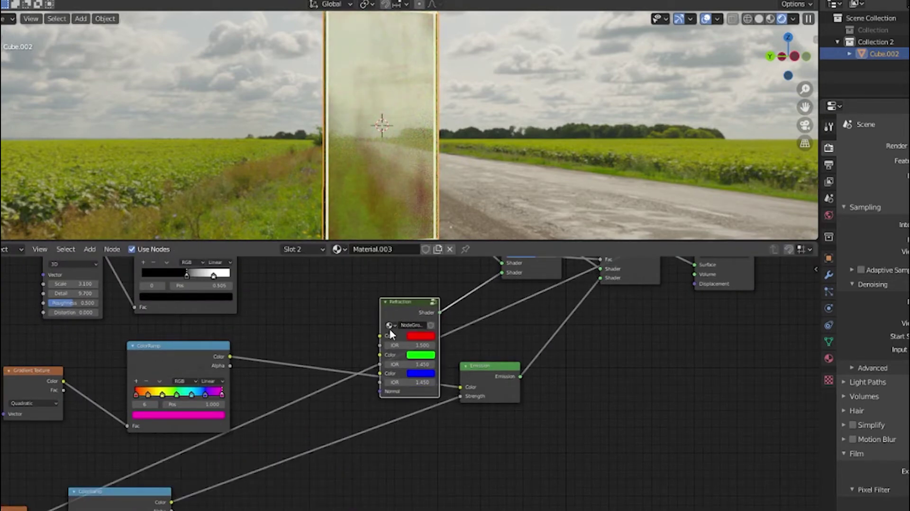
middle_click_drag(390, 332, 335, 382)
middle_click_drag(523, 335, 537, 316)
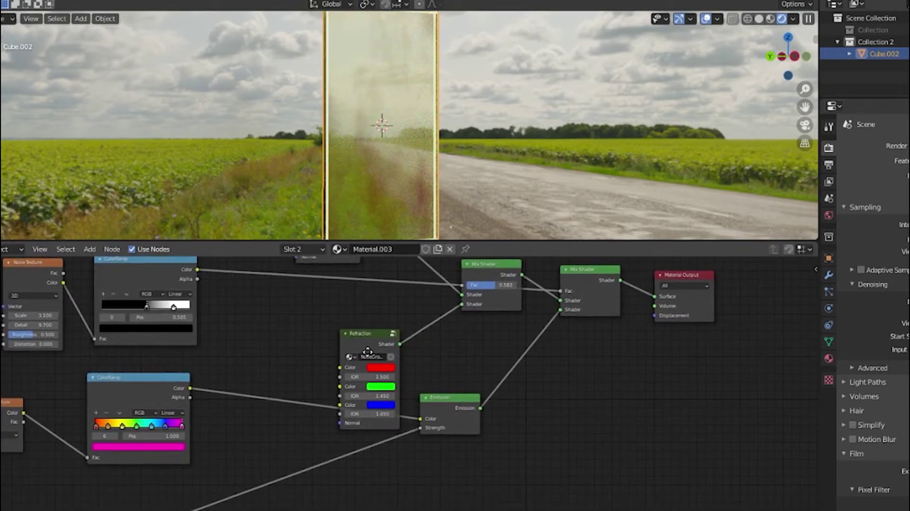
key("shift+a")
Add a MixRGB node in Add mode and link the lower ColorRamp's Color into Color1
type("math")
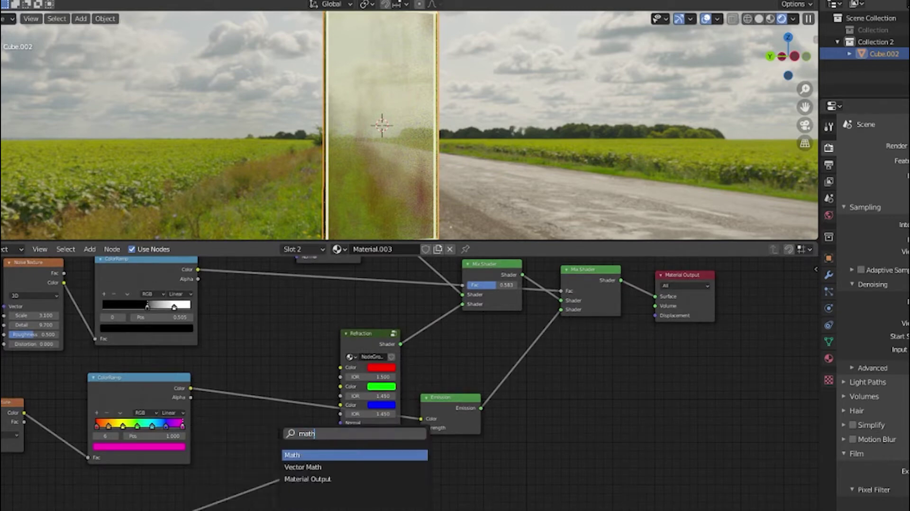
key("Return")
key("ctrl+z")
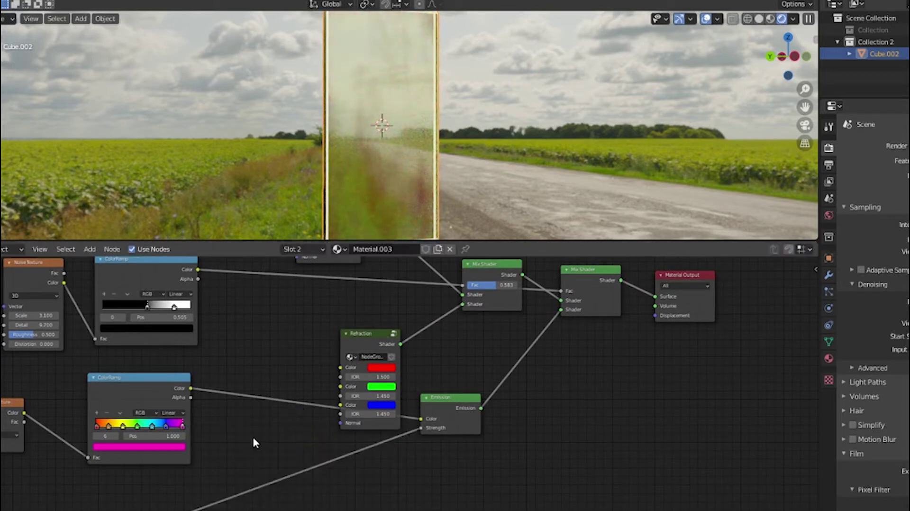
key("shift+a")
type("m")
key("Return")
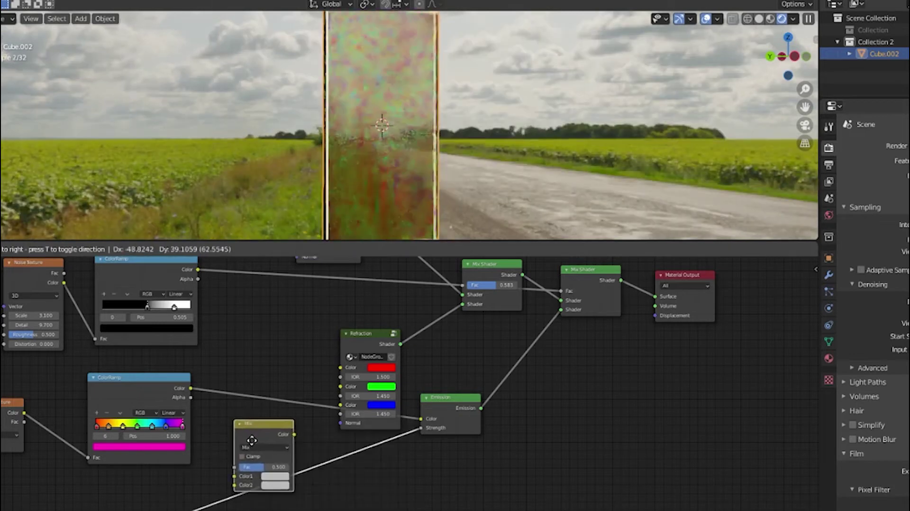
left_click(232, 434)
left_click(233, 435)
left_click(221, 349)
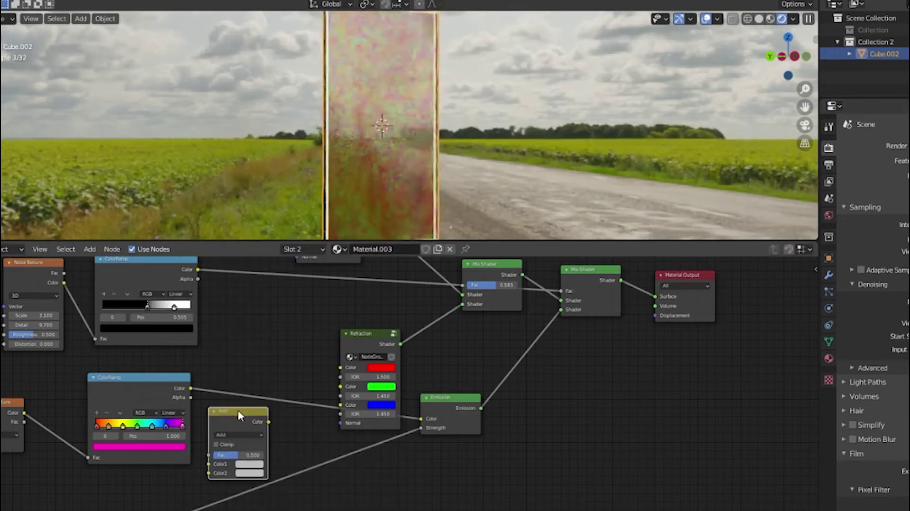
left_click_drag(214, 421, 325, 493)
middle_click_drag(326, 493, 346, 413)
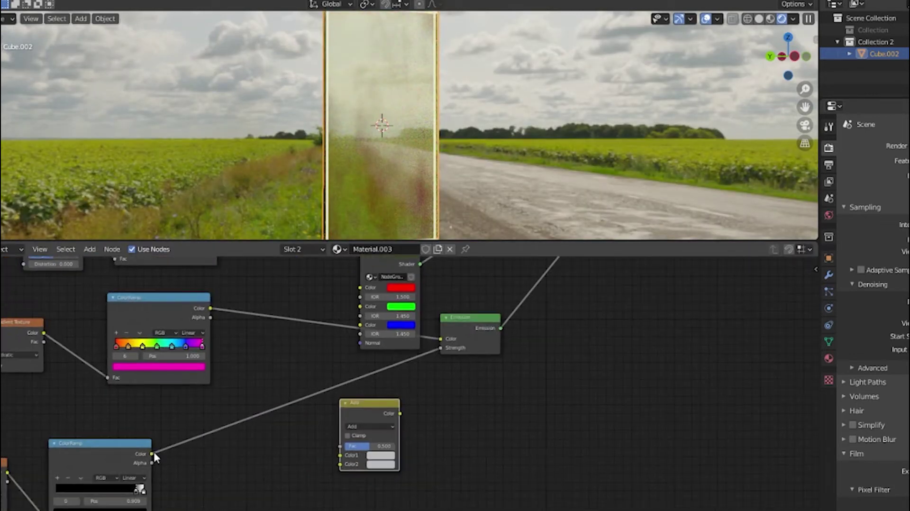
left_click_drag(152, 452, 338, 456)
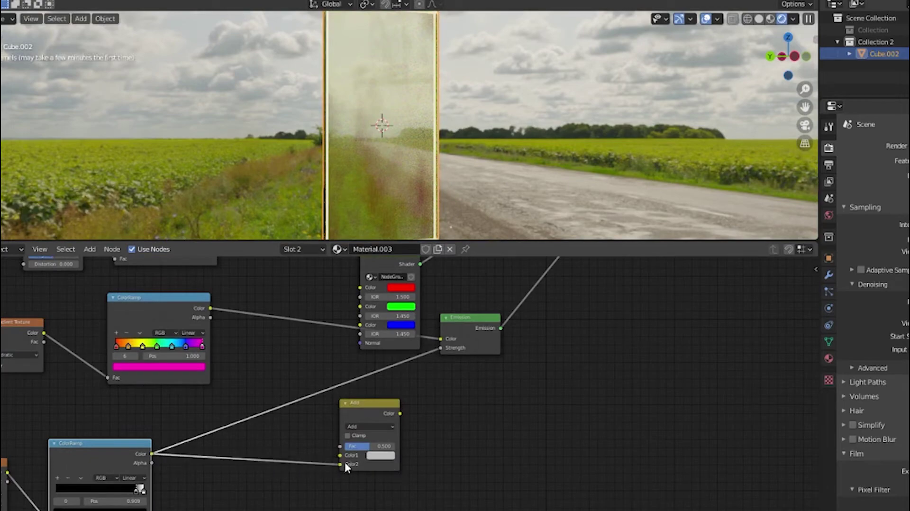
Duplicate the Noise Texture below, add a ColorRamp after the Add node, then add a Bump node
key("g")
left_click(320, 405)
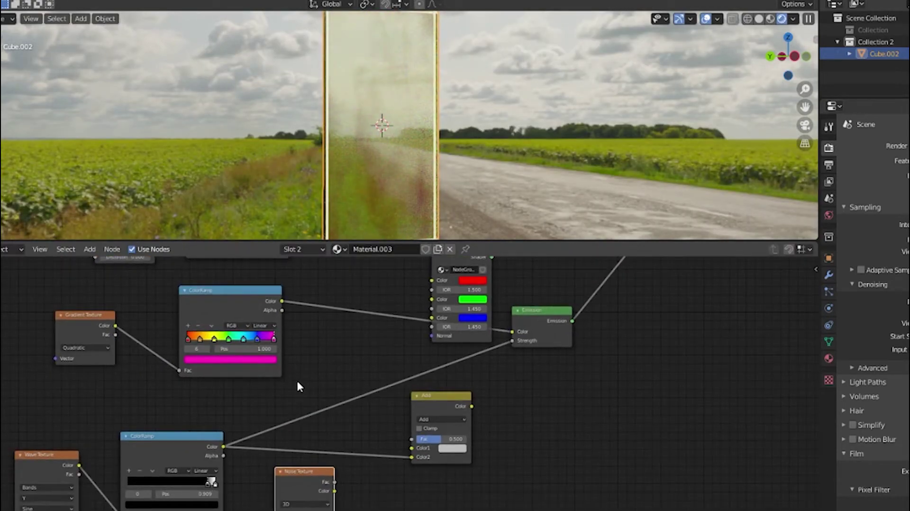
scroll(322, 427, "down", 1)
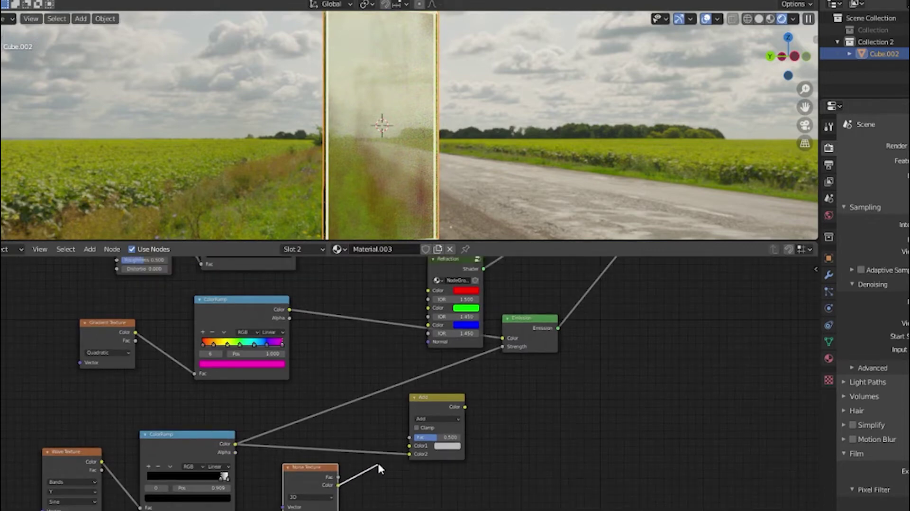
key("shift+a")
left_click(460, 443)
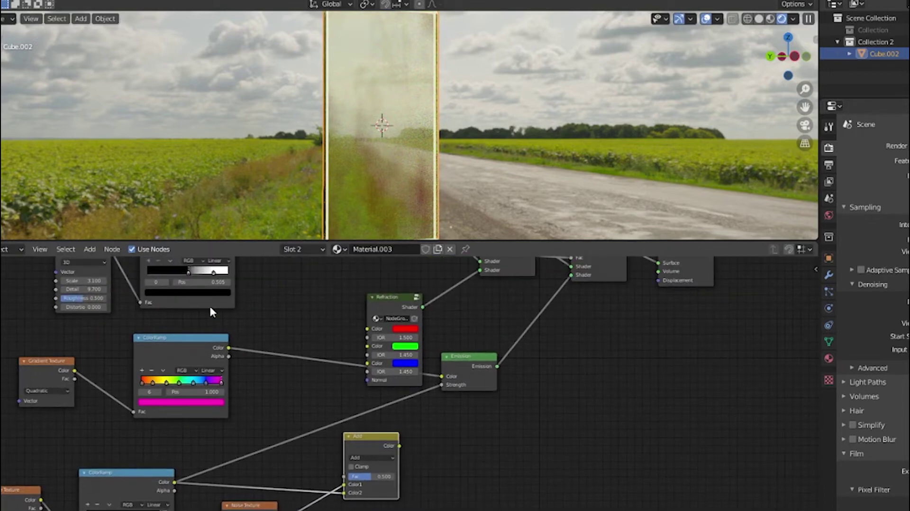
left_click(478, 501)
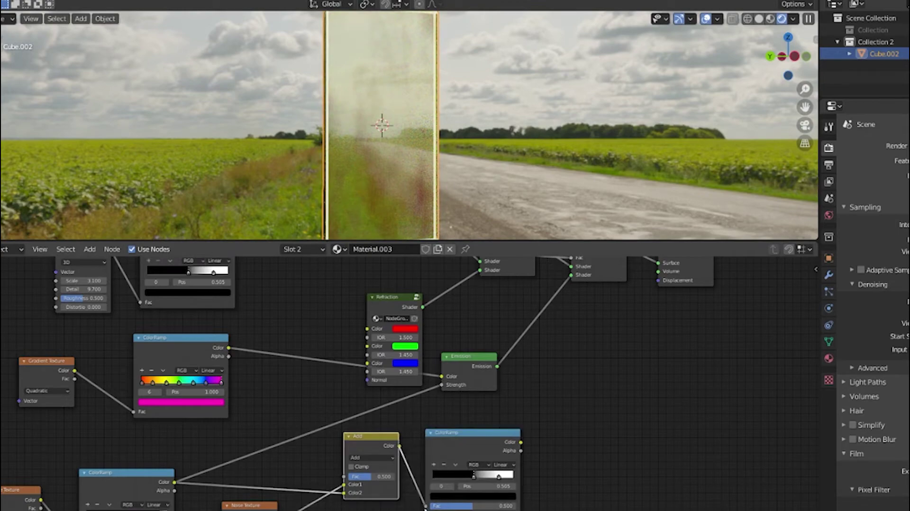
type("bump")
key("Return")
Place the Bump node right of the new ColorRamp and set the noise scale to 0.1
left_click(522, 438)
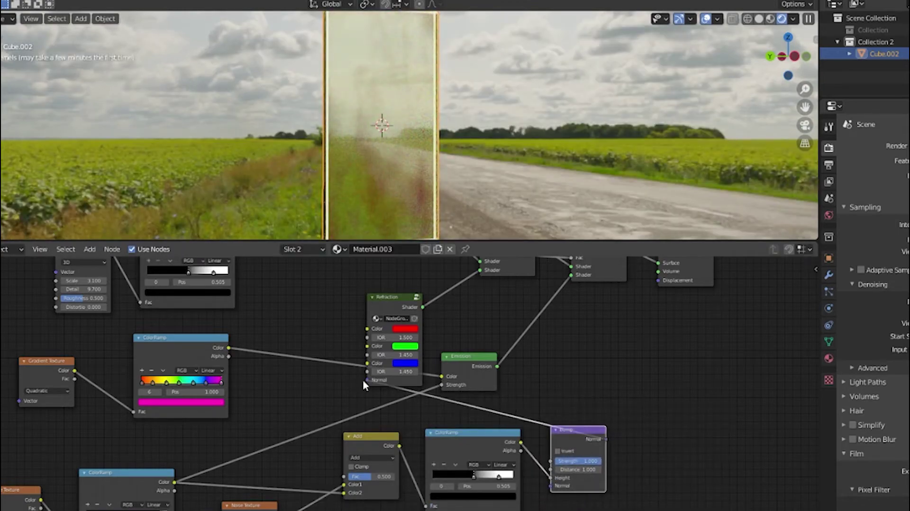
scroll(487, 153, "up", 3)
middle_click_drag(487, 153, 429, 122)
scroll(429, 122, "up", 2)
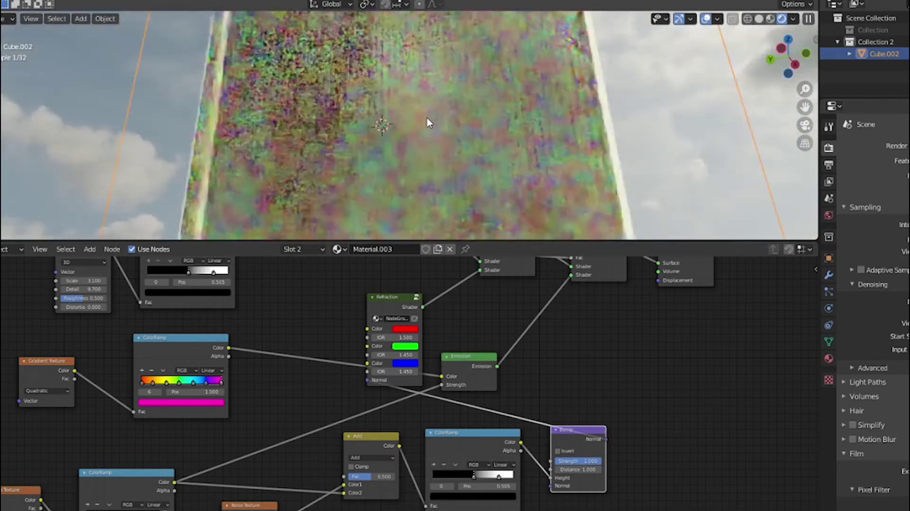
scroll(428, 123, "up", 2)
middle_click_drag(315, 476, 411, 358)
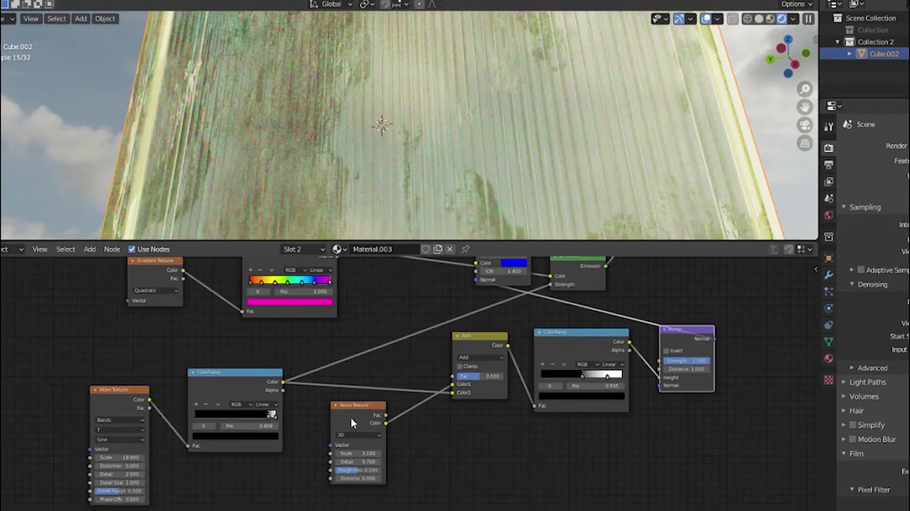
scroll(355, 439, "up", 2)
scroll(356, 444, "up", 1)
type("10")
key("Return")
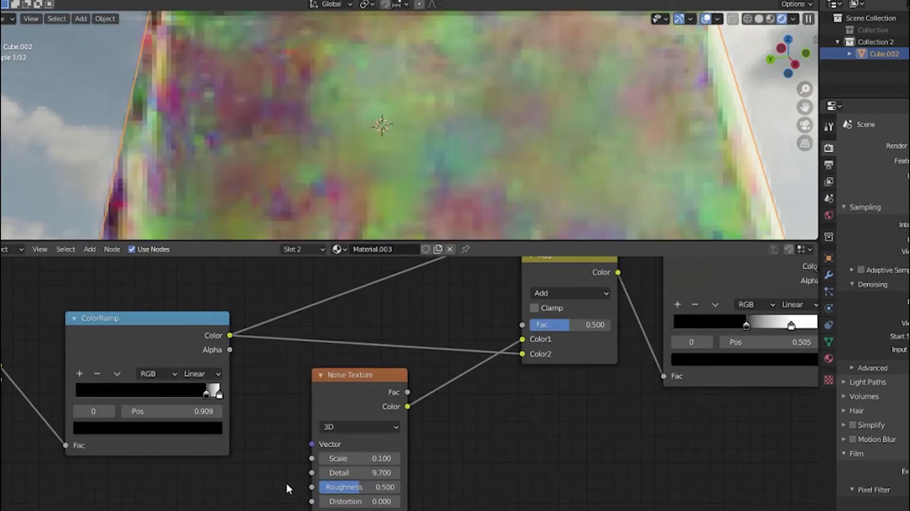
Lower the Bump strength to 0.267 and reframe the whole node tree
middle_click_drag(286, 483, 517, 400)
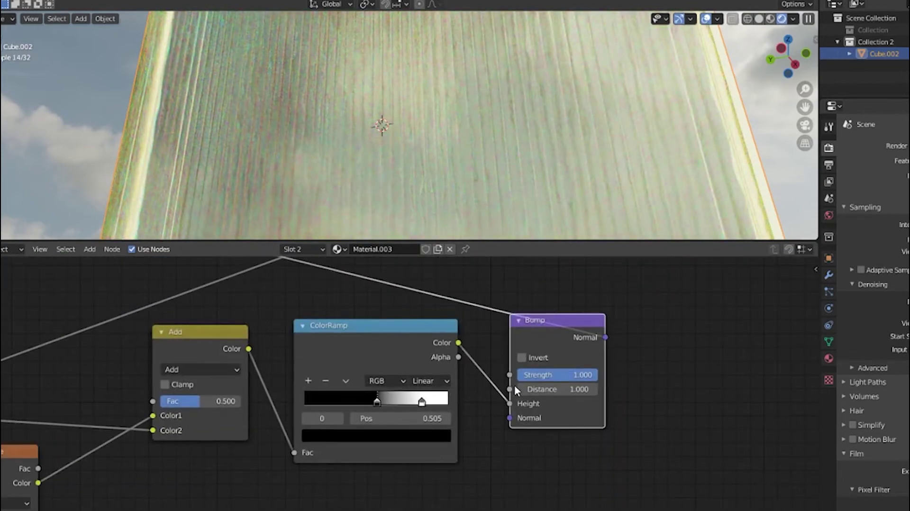
mouse_move(575, 377)
left_mouse_down()
mouse_move(588, 376)
mouse_move(538, 374)
left_mouse_up()
middle_click_drag(479, 95, 484, 130)
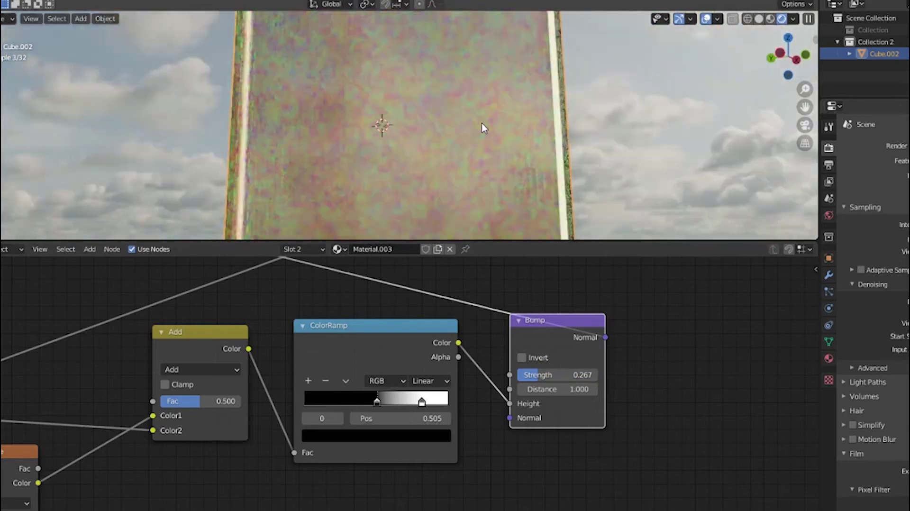
scroll(424, 363, "down", 3)
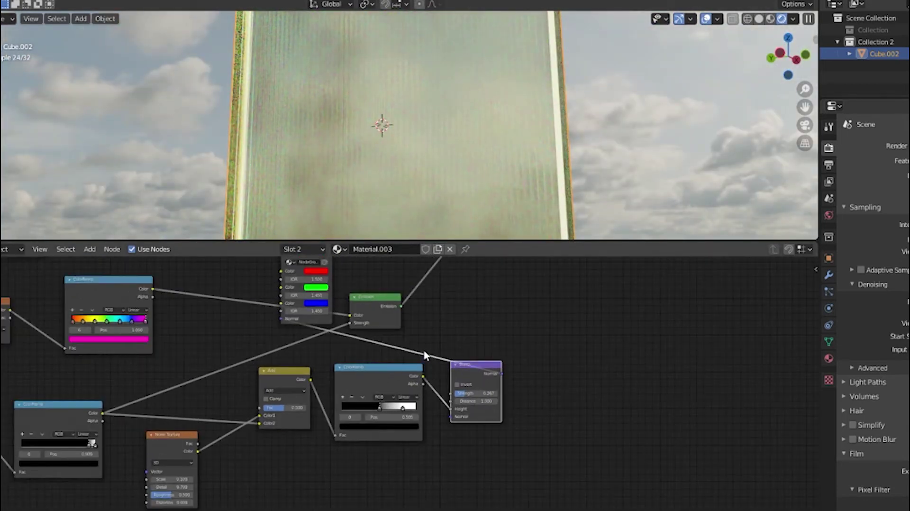
scroll(512, 407, "left", 5, "ctrl")
middle_click_drag(392, 401, 325, 409)
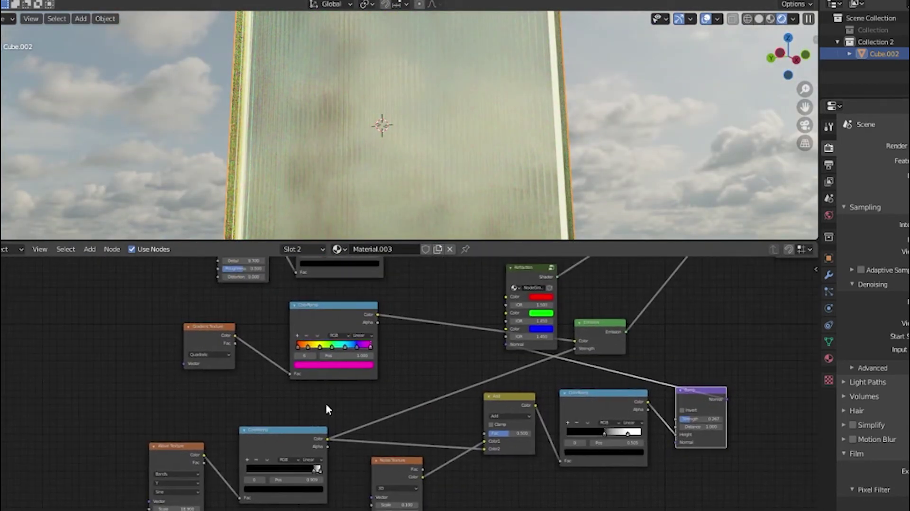
scroll(325, 402, "down", 2)
middle_click_drag(474, 350, 528, 354)
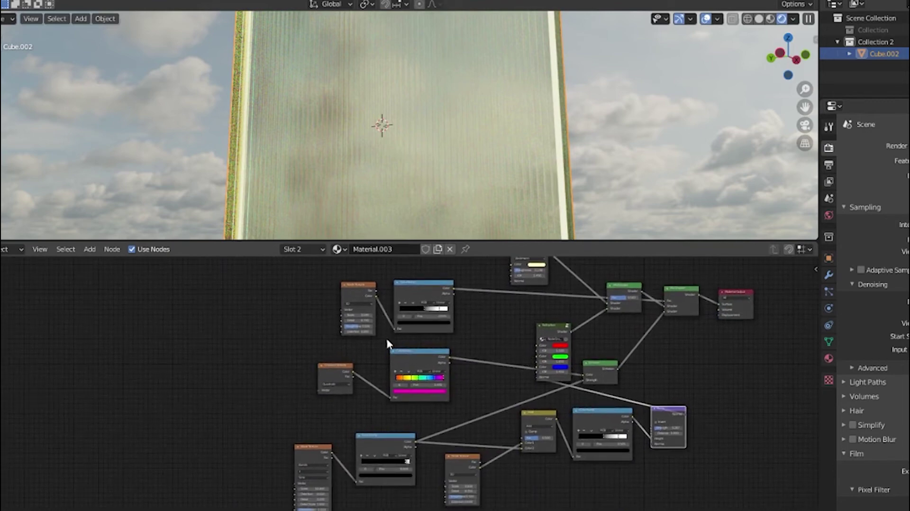
scroll(443, 417, "down", 2)
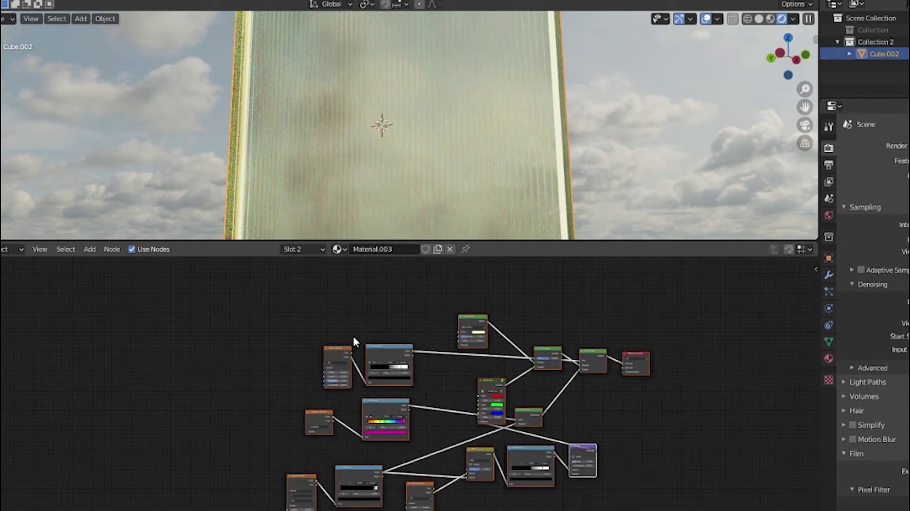
Enter the node group, shift Group Input left, and add Texture Coordinate and Mapping to the Gradient Texture
right_click(416, 355)
left_click(409, 335)
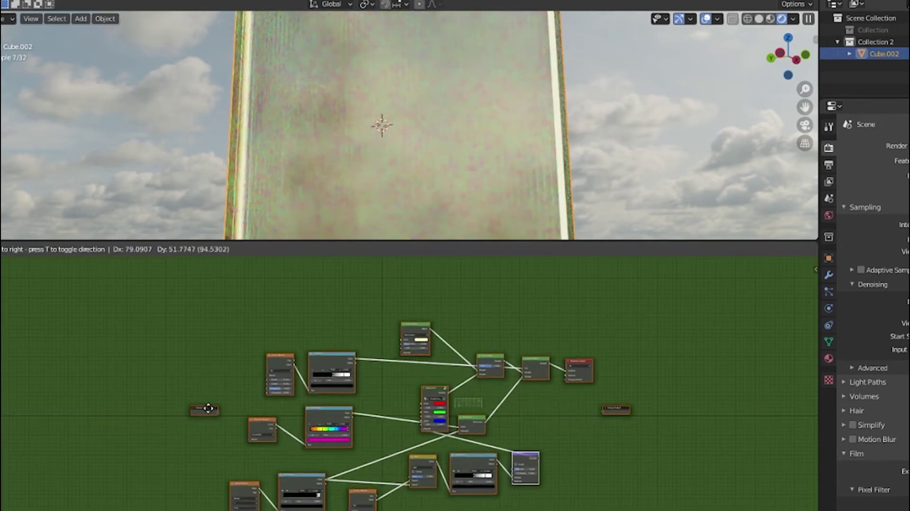
left_click_drag(203, 408, 78, 446)
left_click(78, 445)
scroll(315, 393, "up", 2)
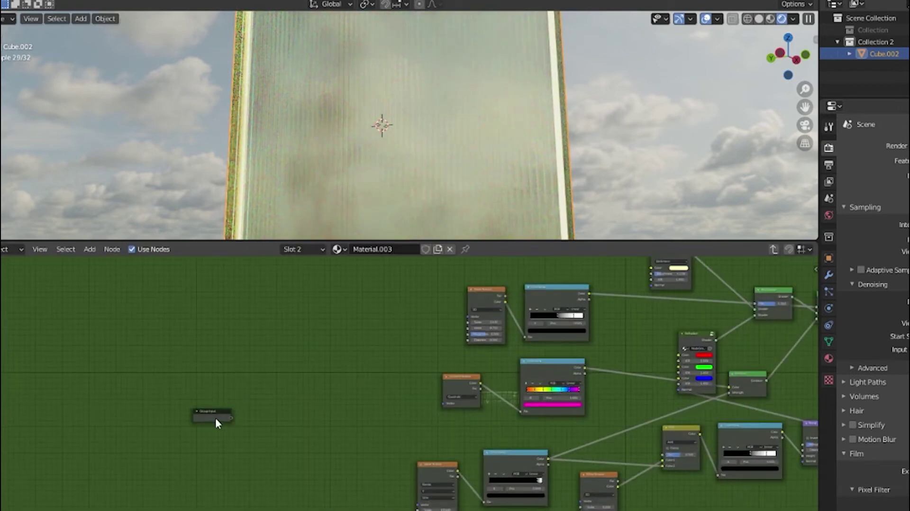
left_click(450, 379)
key("ctrl+t")
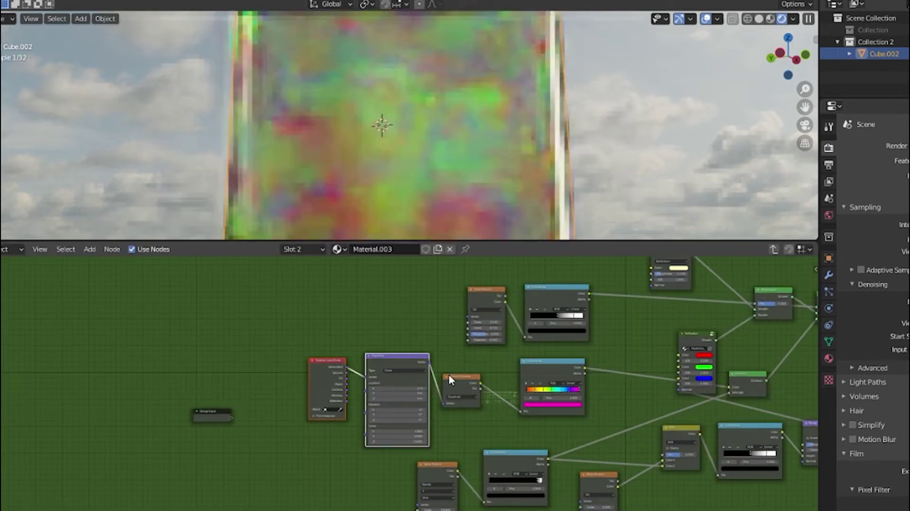
left_click_drag(389, 360, 335, 389)
scroll(435, 393, "up", 2)
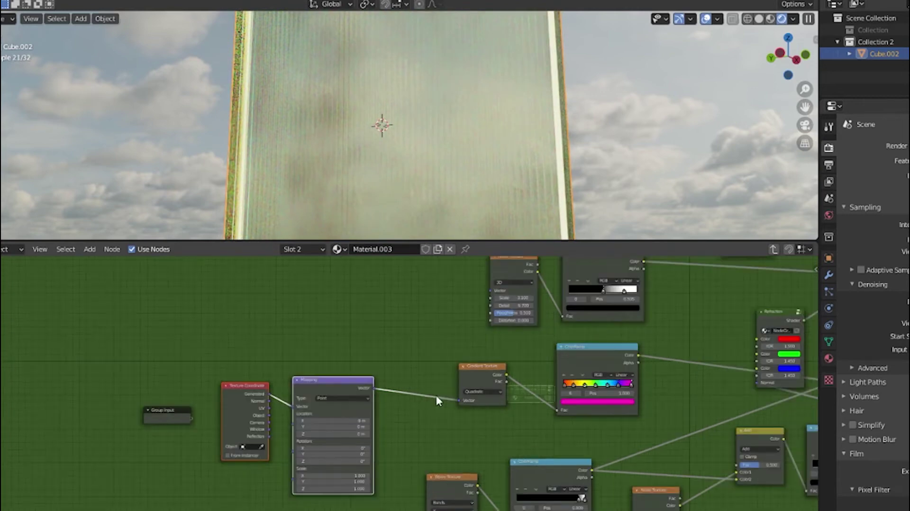
Link Mapping's Vector into both Noise Texture nodes and move Group Input further left
left_click_drag(459, 401, 491, 291)
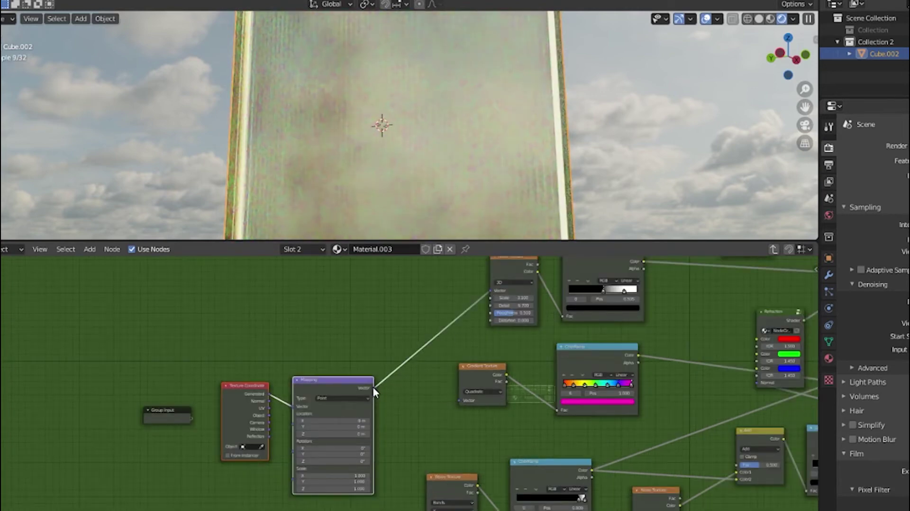
scroll(372, 385, "down", 2)
middle_click_drag(374, 385, 380, 329)
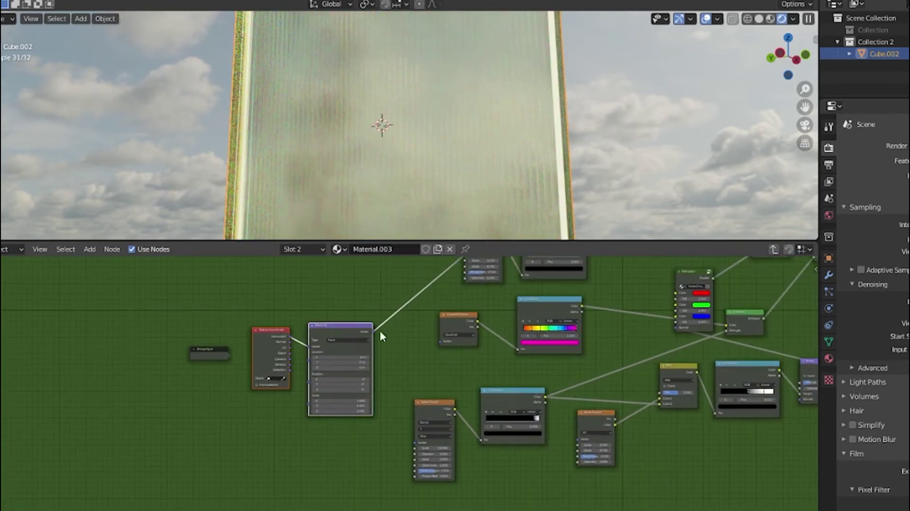
left_click_drag(374, 332, 415, 444)
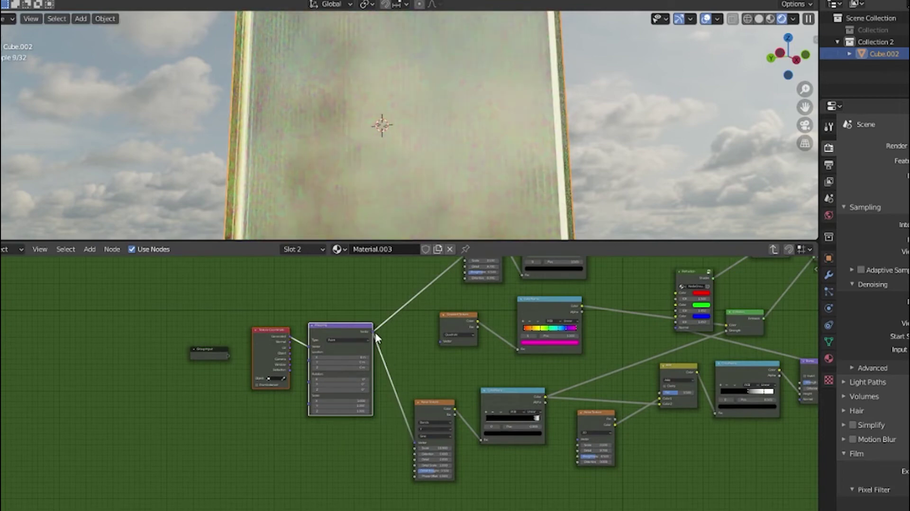
left_click_drag(374, 332, 578, 439)
middle_click_drag(479, 296, 568, 324)
Expose Mapping Location and the three Refraction Color and IOR inputs as group inputs
scroll(341, 377, "up", 1)
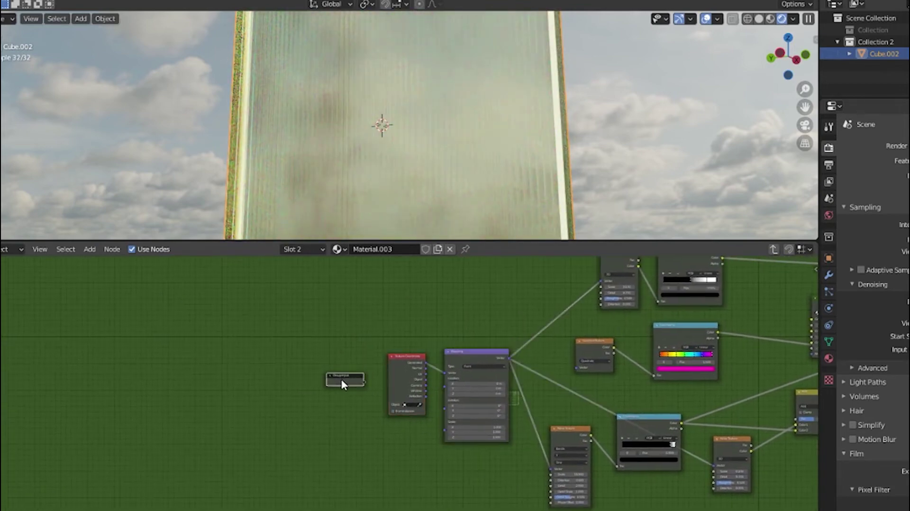
mouse_move(340, 377)
left_mouse_down()
mouse_move(280, 382)
mouse_move(492, 367)
left_mouse_up()
scroll(250, 366, "up", 2)
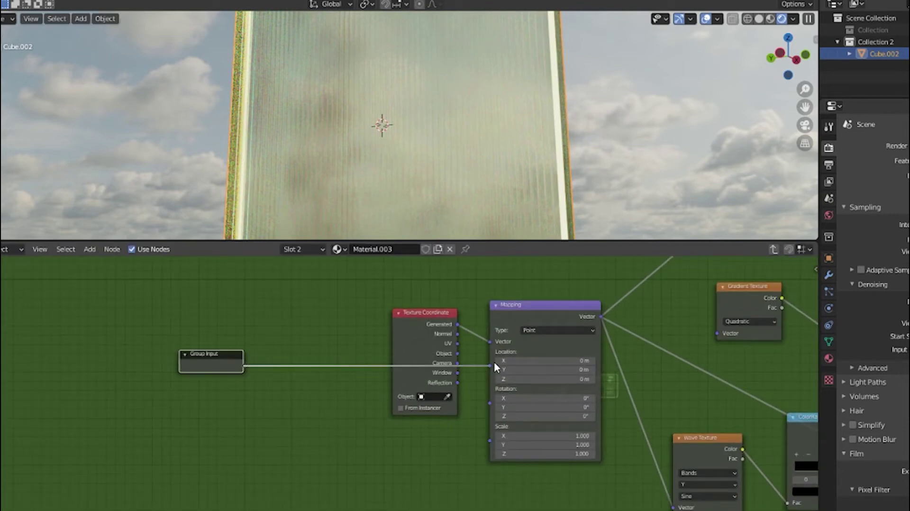
left_click_drag(495, 362, 494, 362)
scroll(489, 358, "down", 2)
middle_click_drag(488, 359, 290, 425)
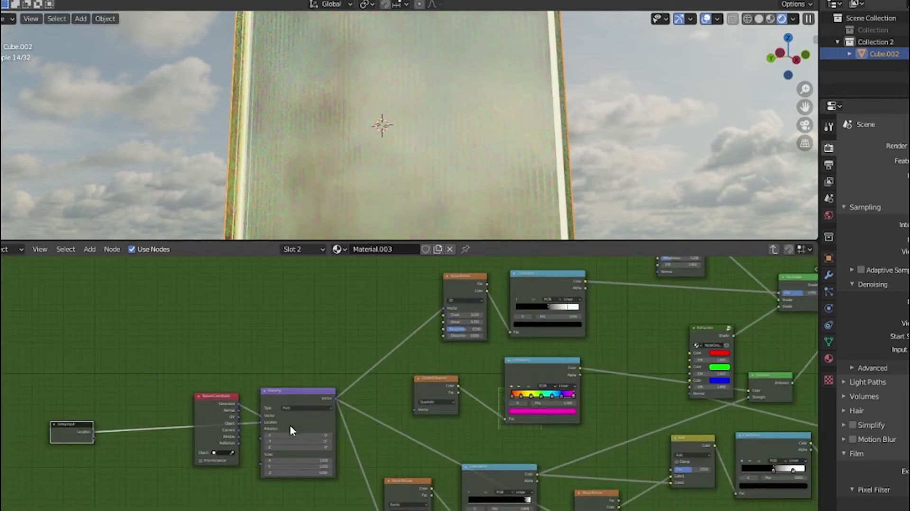
left_click_drag(94, 432, 689, 353)
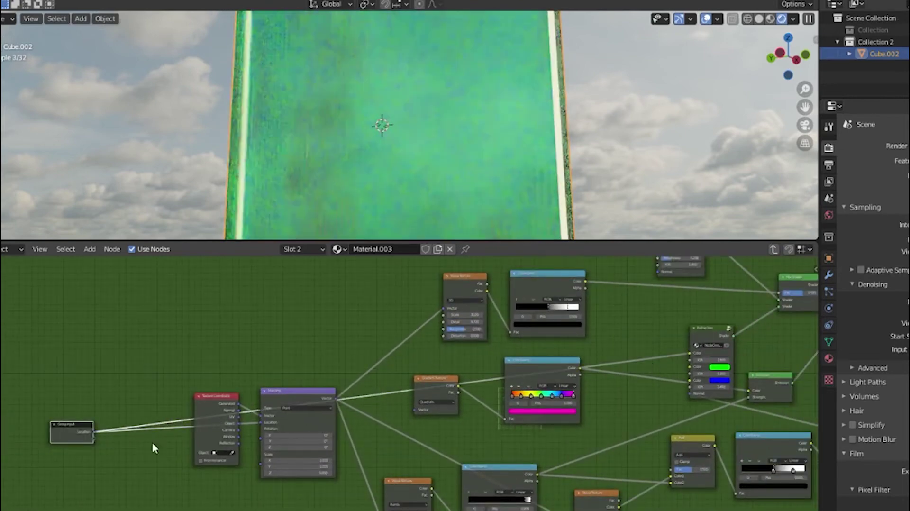
left_click_drag(94, 438, 693, 352)
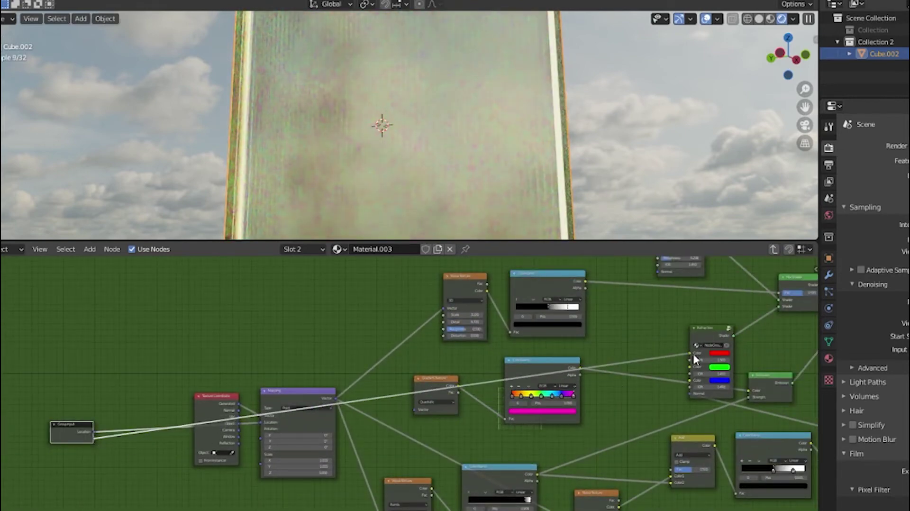
left_click_drag(95, 448, 692, 361)
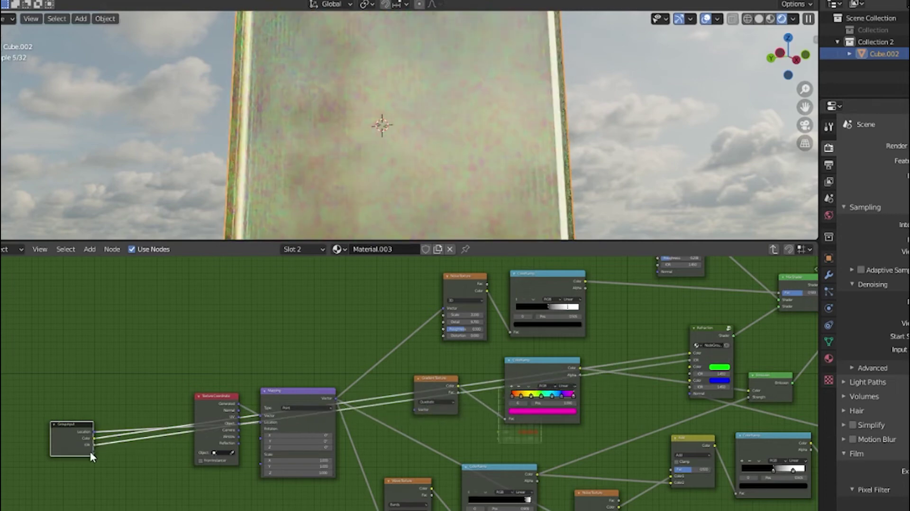
mouse_move(93, 451)
left_mouse_down()
mouse_move(690, 376)
mouse_move(690, 366)
mouse_move(693, 374)
left_mouse_up()
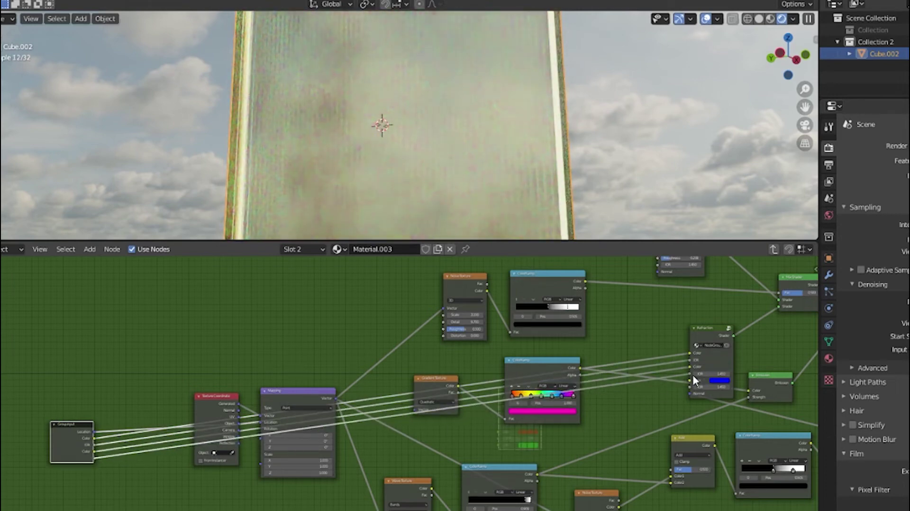
left_click_drag(96, 468, 690, 381)
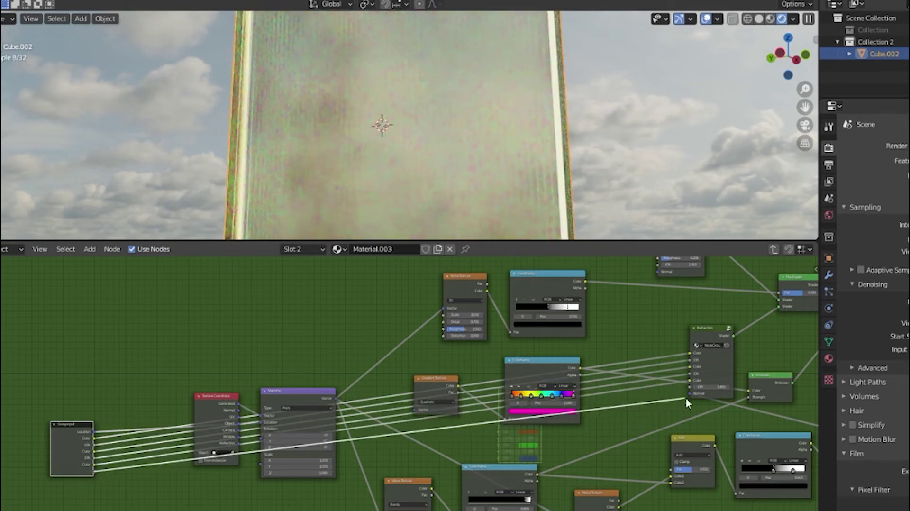
left_click_drag(90, 477, 693, 387)
Expose the glass node's Roughness and the Bump Strength as group inputs
middle_click_drag(693, 384, 570, 390)
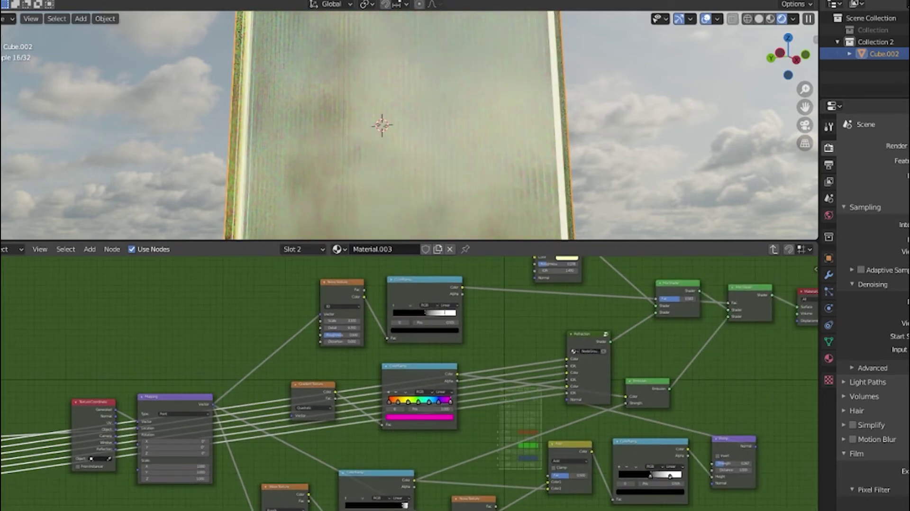
left_click_drag(0, 482, 711, 467)
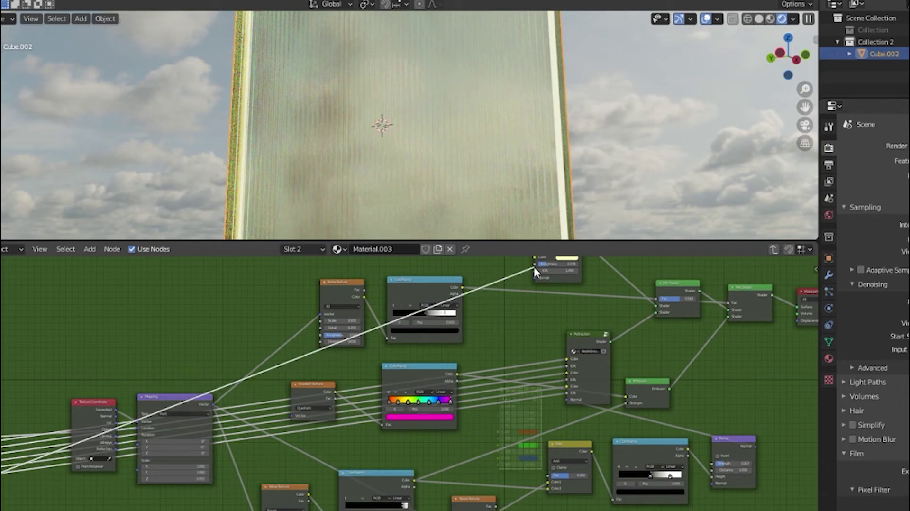
left_click_drag(712, 467, 534, 266)
key("Home")
left_click_drag(73, 448, 707, 425)
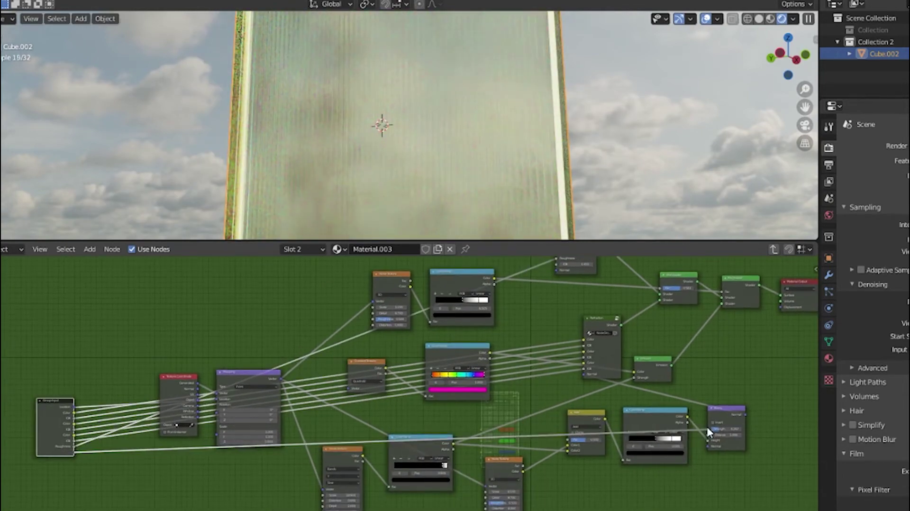
middle_click_drag(706, 425, 564, 379)
Delete the inner Material Output, route Mix Shader to Group Output, and exit the group
left_click(579, 373)
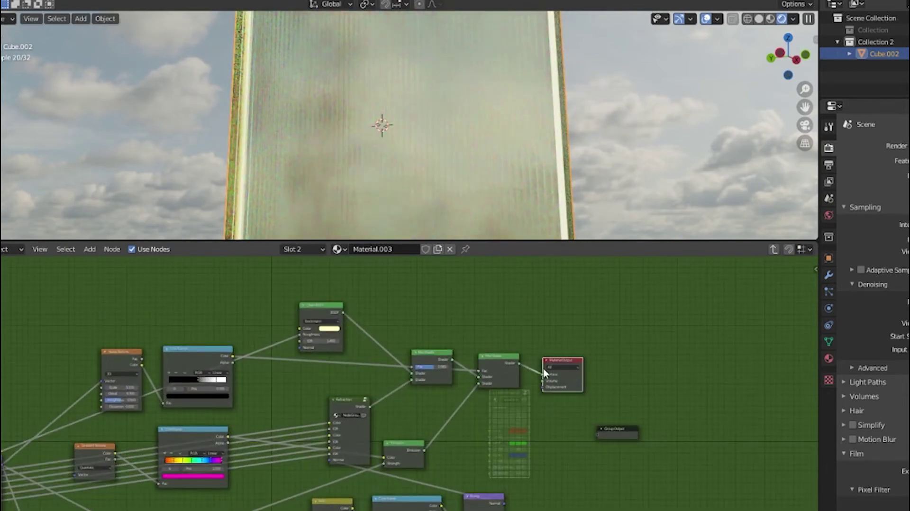
key("x")
mouse_move(519, 364)
left_mouse_down()
mouse_move(568, 422)
mouse_move(597, 434)
left_mouse_up()
key("Tab")
key("g")
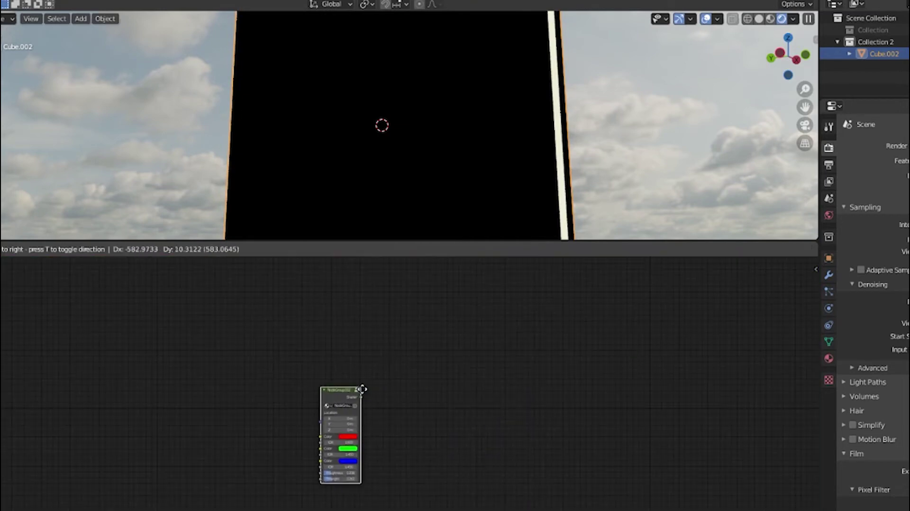
left_click(354, 391)
left_click_drag(360, 404, 415, 404)
Add a Material Output and connect the group's Shader output to its Surface
key("shift+a")
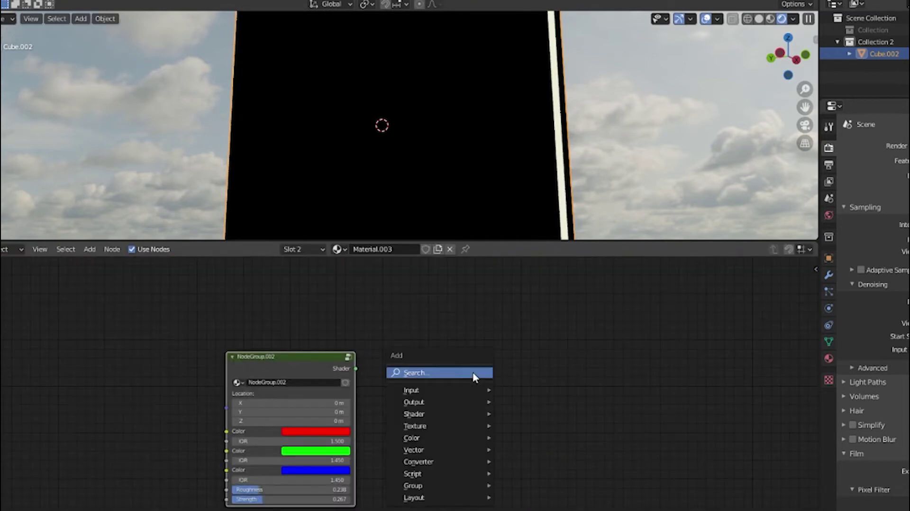
left_click(473, 372)
type("mater")
key("Return")
left_click(422, 362)
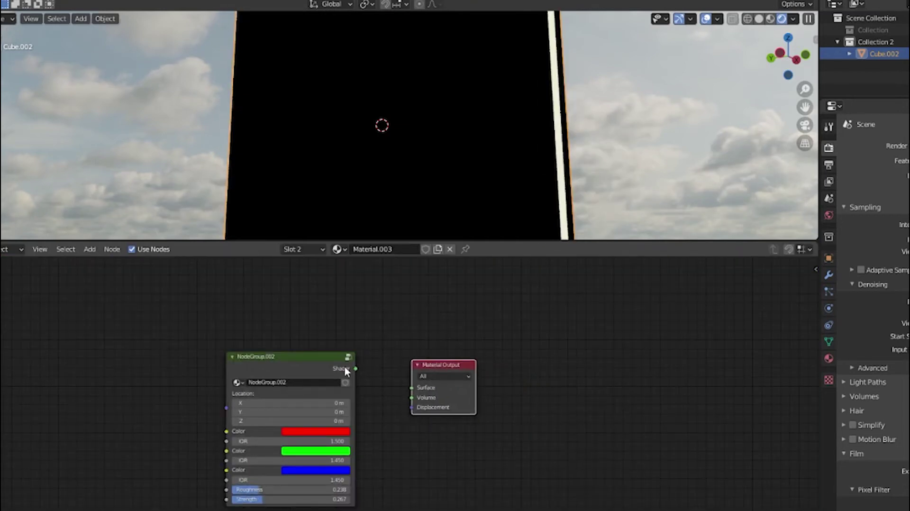
left_click_drag(356, 369, 412, 387)
Rename the group node to 'Portal Node'
right_click(299, 361)
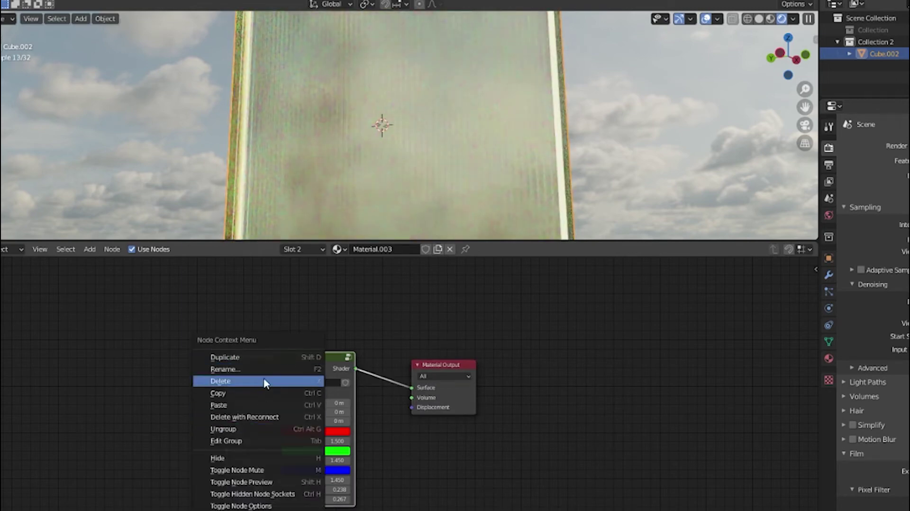
left_click(264, 379)
type("Portal N")
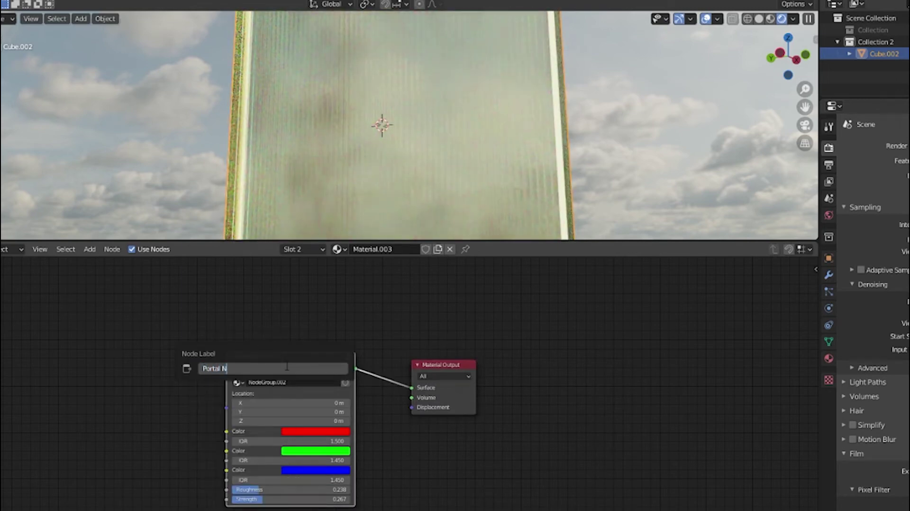
type("ode")
key("Return")
scroll(408, 143, "down", 3)
scroll(431, 127, "down", 3)
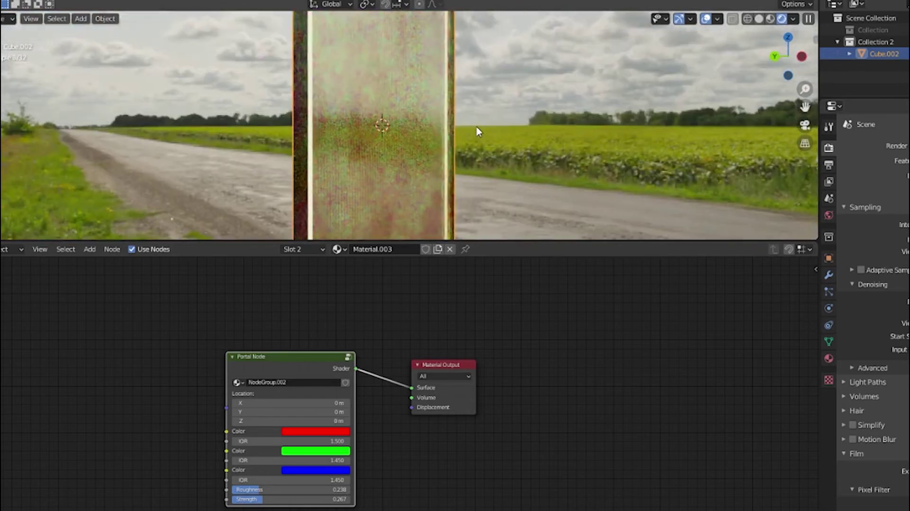
scroll(479, 135, "down", 1)
scroll(479, 134, "down", 1)
mouse_move(505, 137)
middle_mouse_down()
mouse_move(363, 144)
mouse_move(440, 115)
middle_mouse_up()
Add a new camera and set it as the active camera view
key("shift+a")
left_click(382, 288)
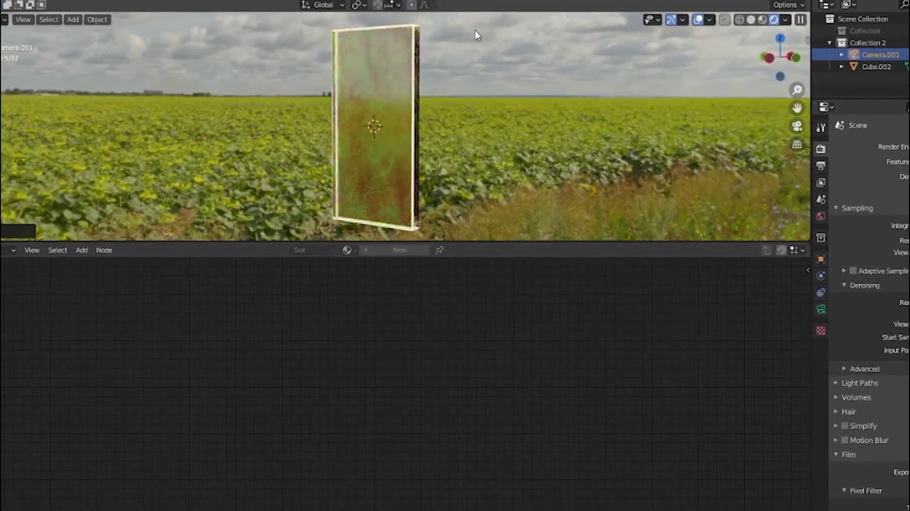
key("ctrl+KP_0")
scroll(499, 202, "up", 1)
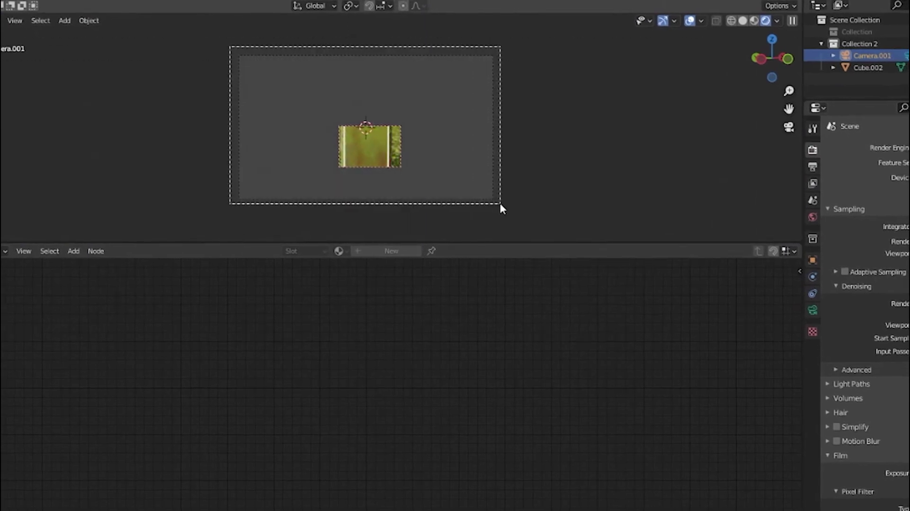
scroll(436, 150, "up", 1)
scroll(549, 142, "up", 2)
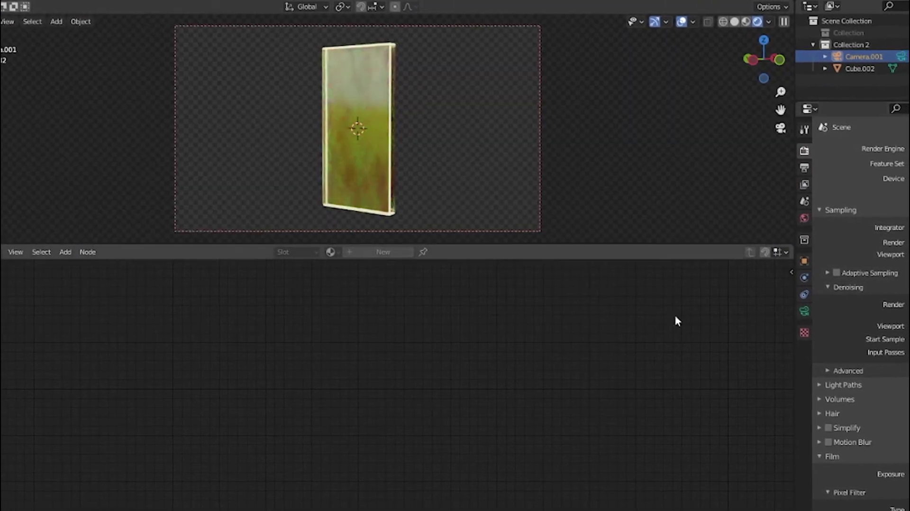
Add a cube and scale it down to a small size by the slab
key("shift+a")
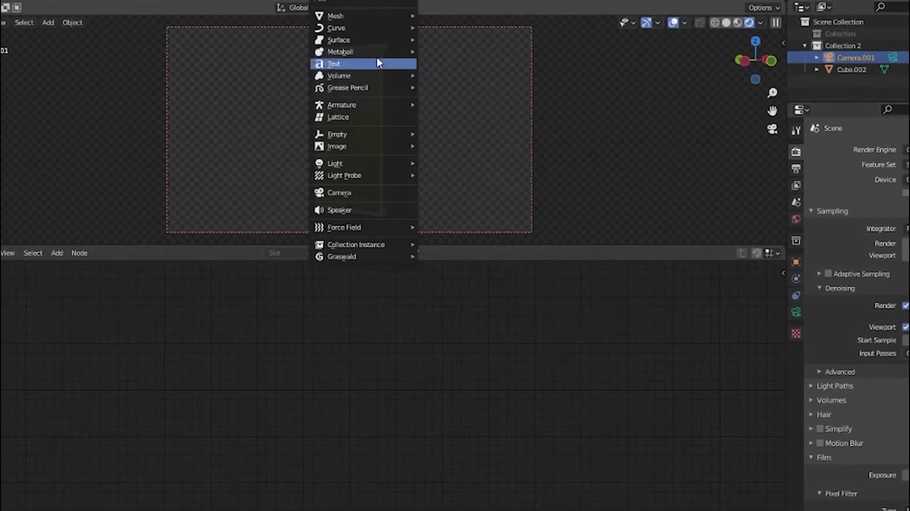
left_click(447, 27)
key("s")
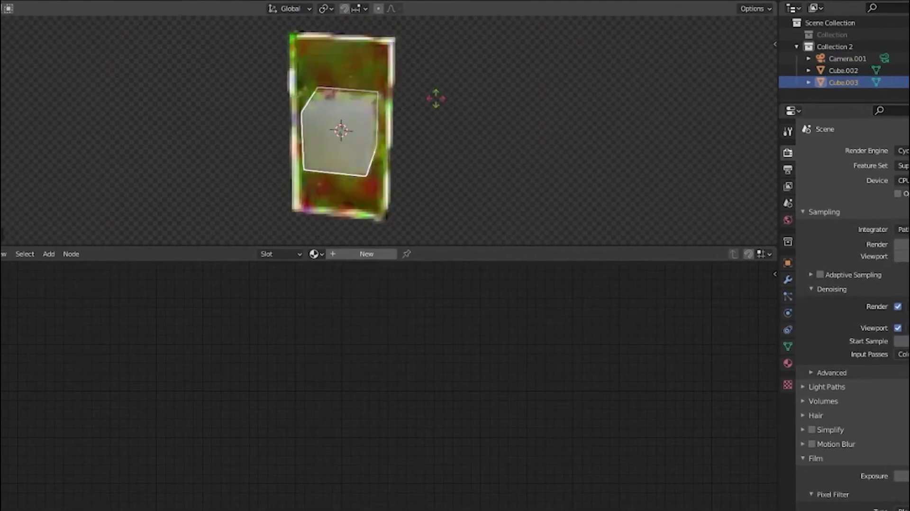
left_click(437, 95)
middle_click_drag(454, 123, 356, 88)
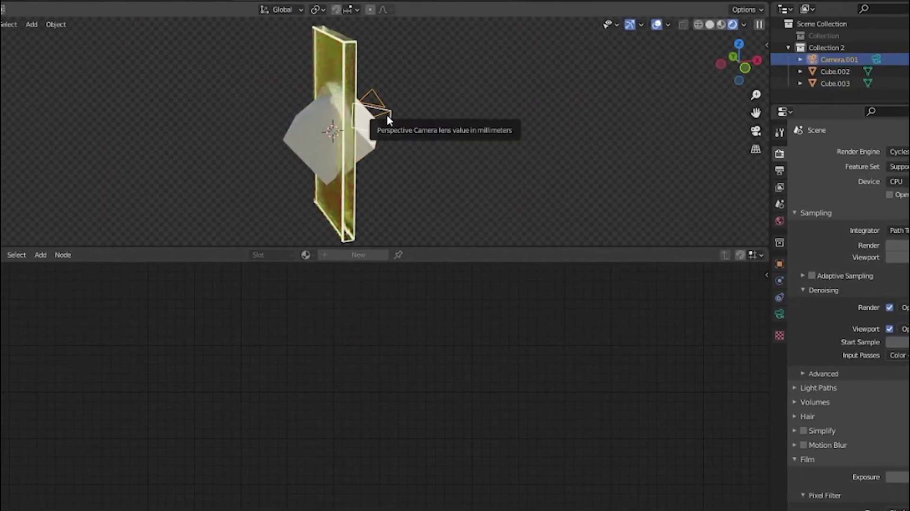
Add an area light, rotate it about X, and move it along X in side view
key("shift+a")
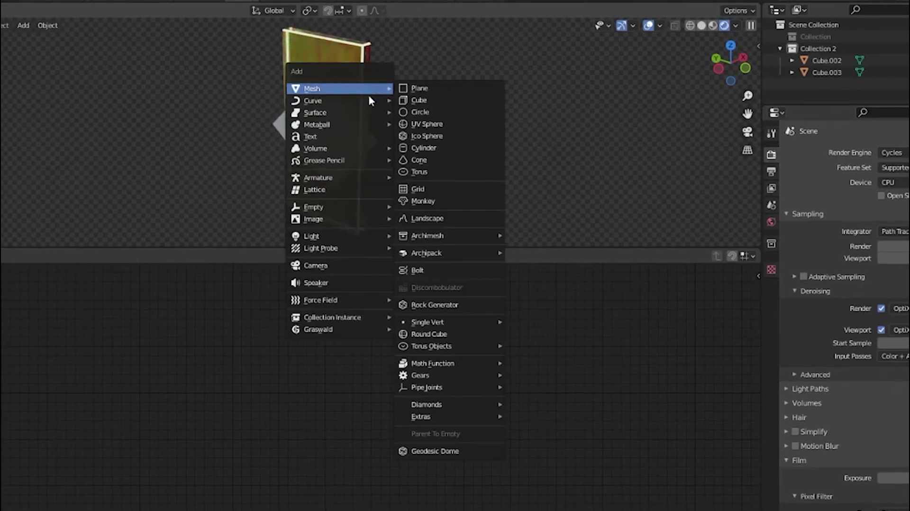
left_click(415, 274)
key("r")
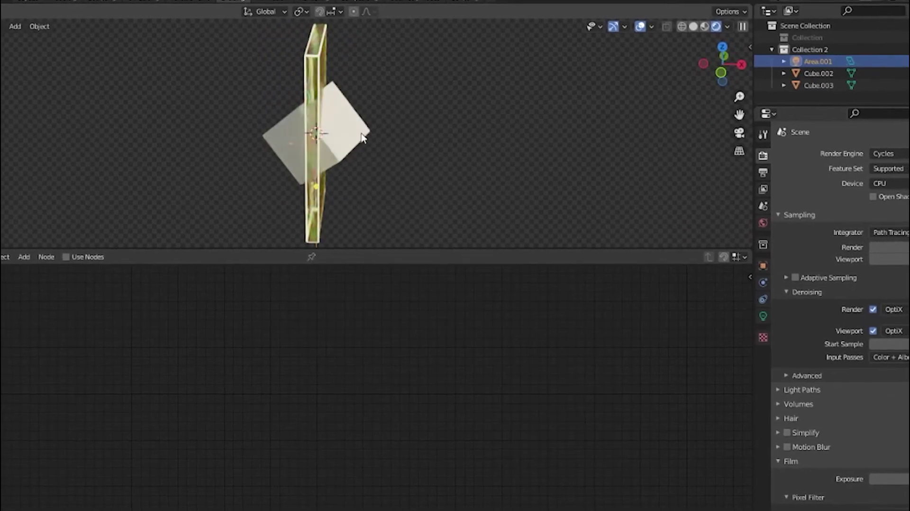
key("x")
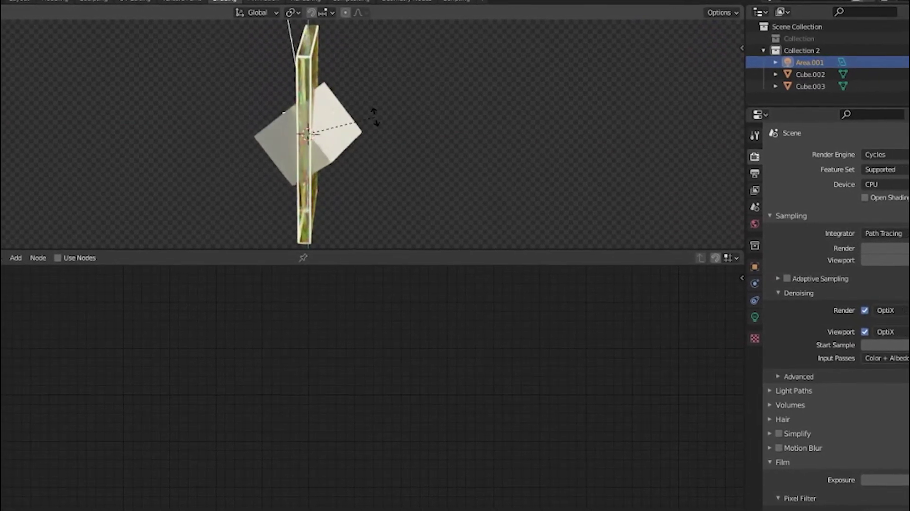
left_click(370, 122)
left_click_drag(709, 66, 697, 76)
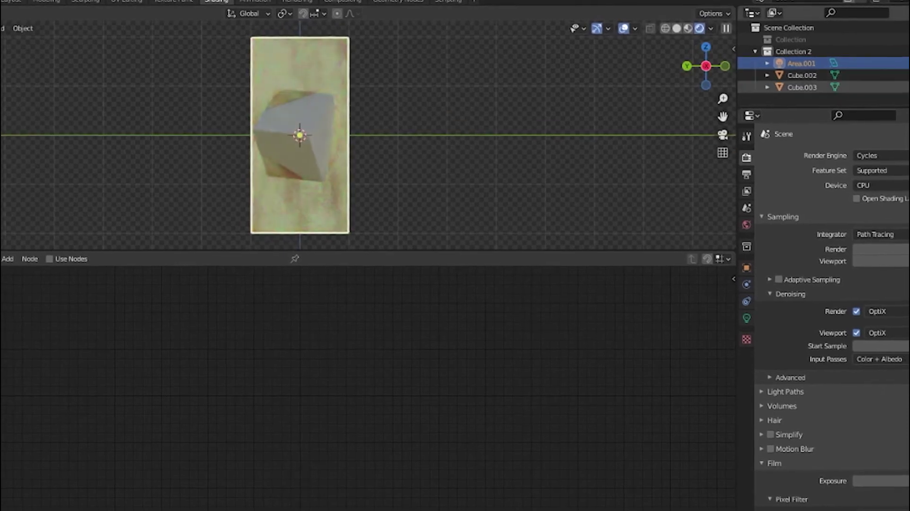
key("KP_3")
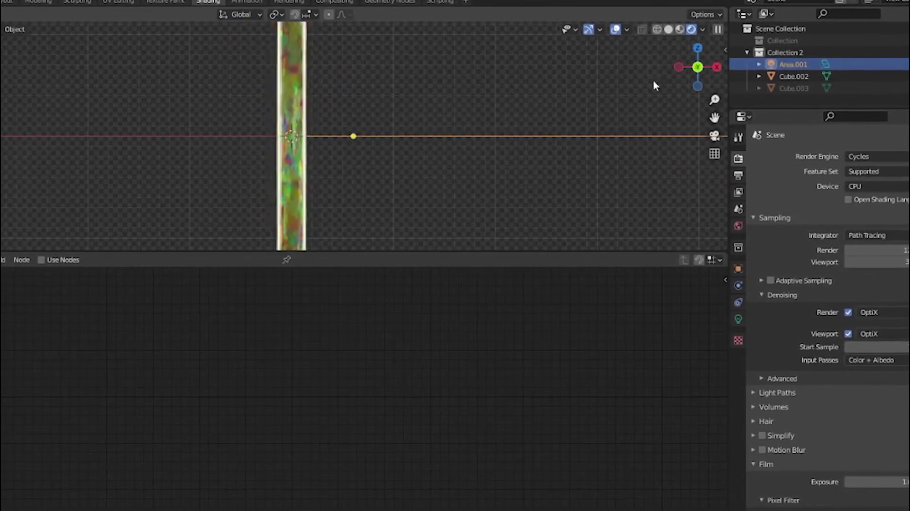
key("g")
key("x")
left_click(334, 121)
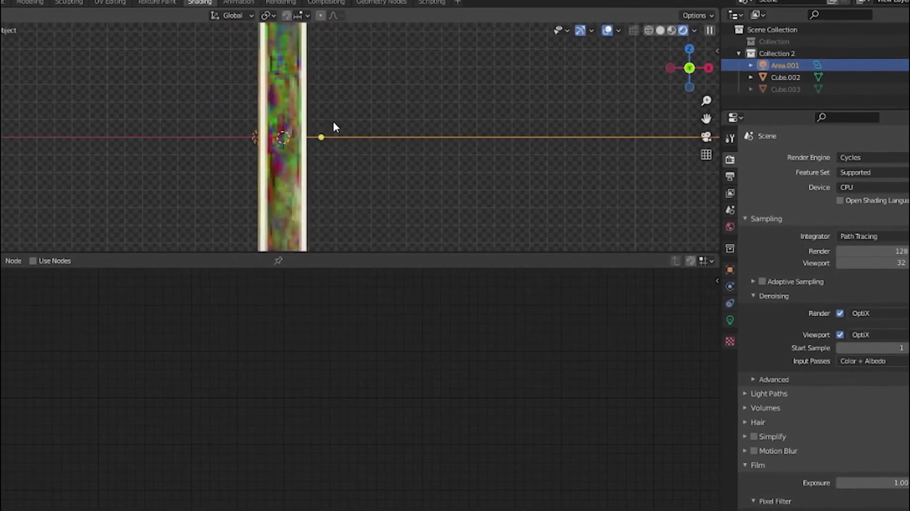
Scale the light to the slab's size, angle it toward the slab, and show its Light properties
key("ctrl+KP_3")
key("s")
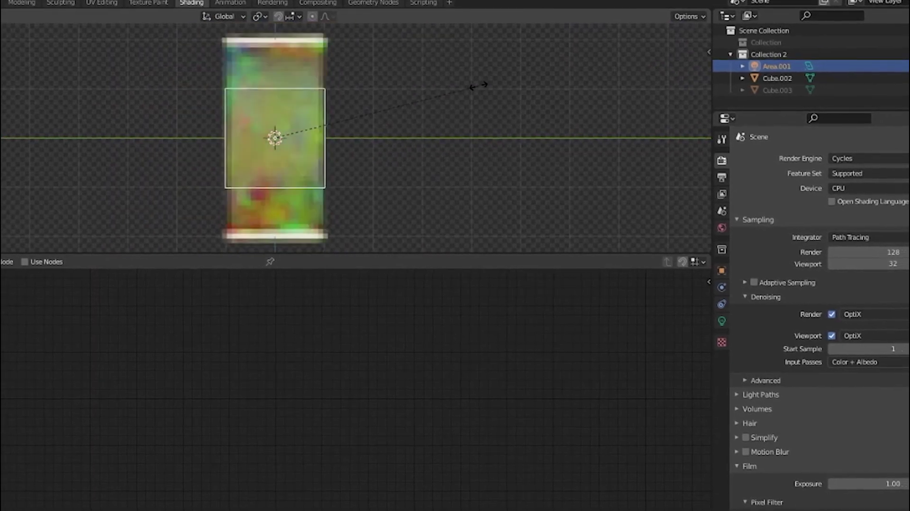
left_click(467, 90)
key("r")
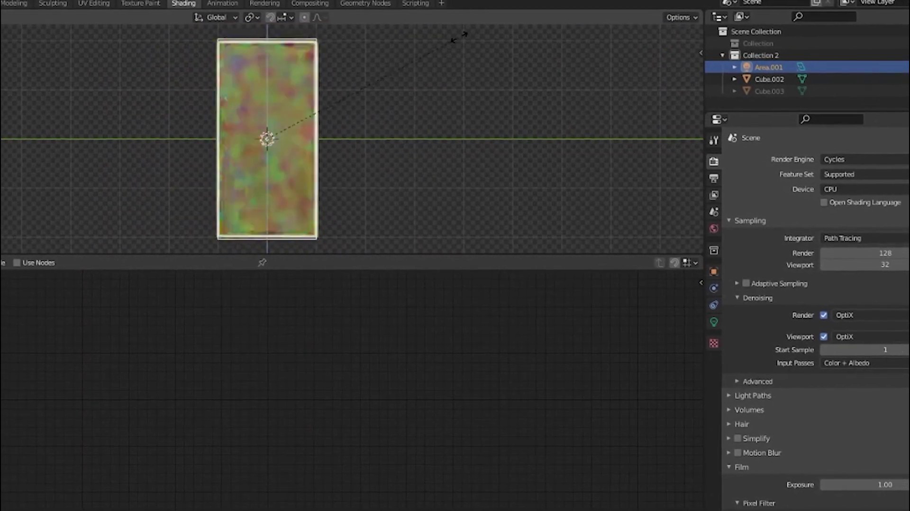
left_click(458, 37)
middle_click_drag(458, 37, 392, 114)
left_click(715, 322)
Tint the area light pale yellow and set its power to 1000 W
double_click(827, 238)
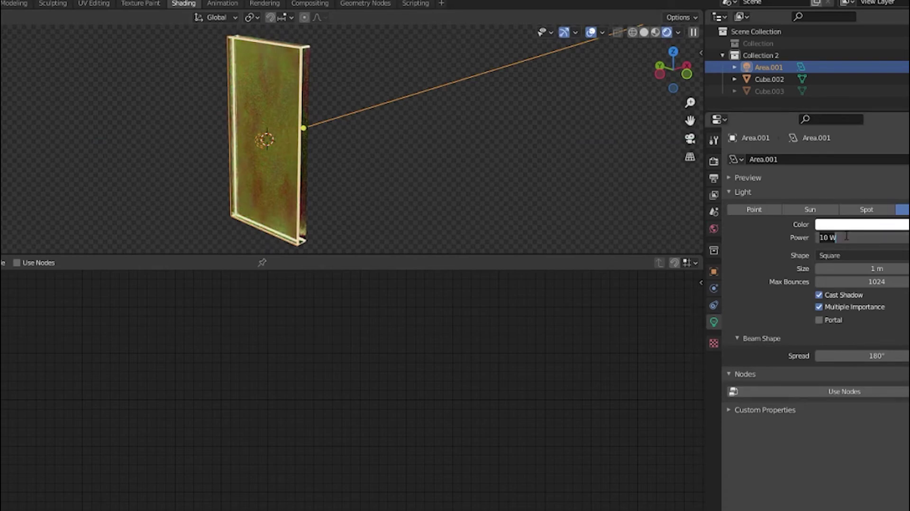
left_click(844, 224)
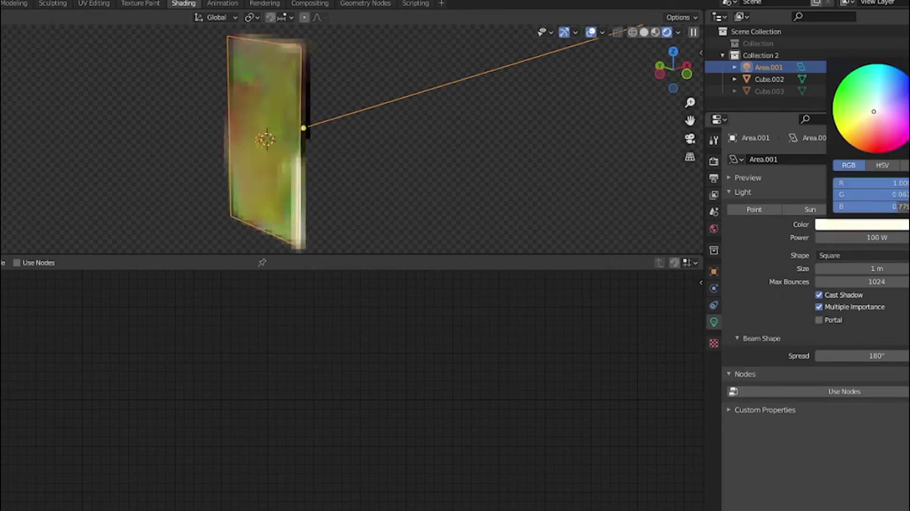
left_click(860, 95)
double_click(830, 238)
type("1000")
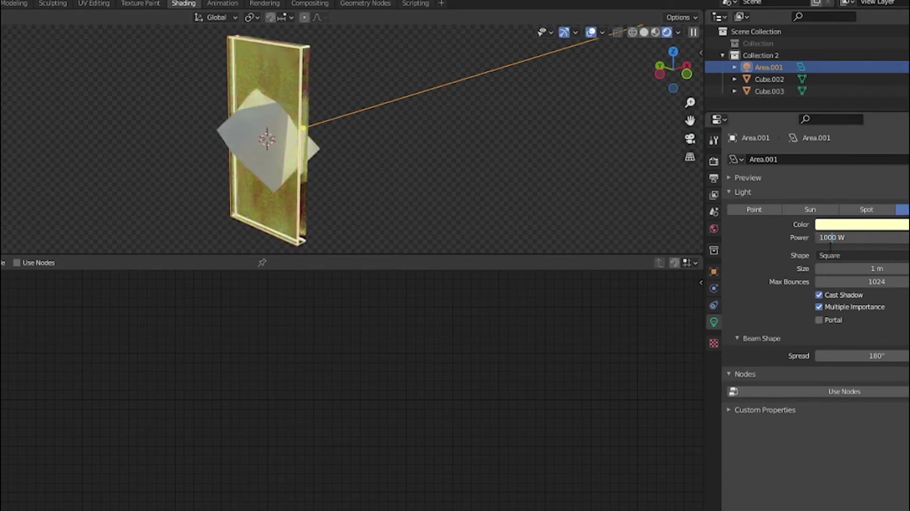
key("Return")
Move the area light along the X axis to a new position
scroll(267, 136, "up", 8)
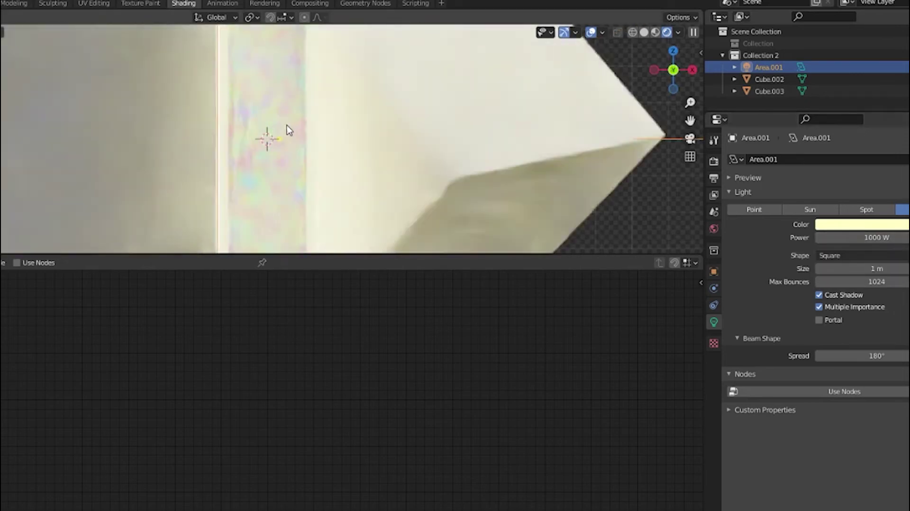
scroll(284, 132, "up", 3)
key("g")
key("x")
left_click(278, 128)
Lower the light's power to 500 W, then settle on 100 W
scroll(280, 130, "down", 10)
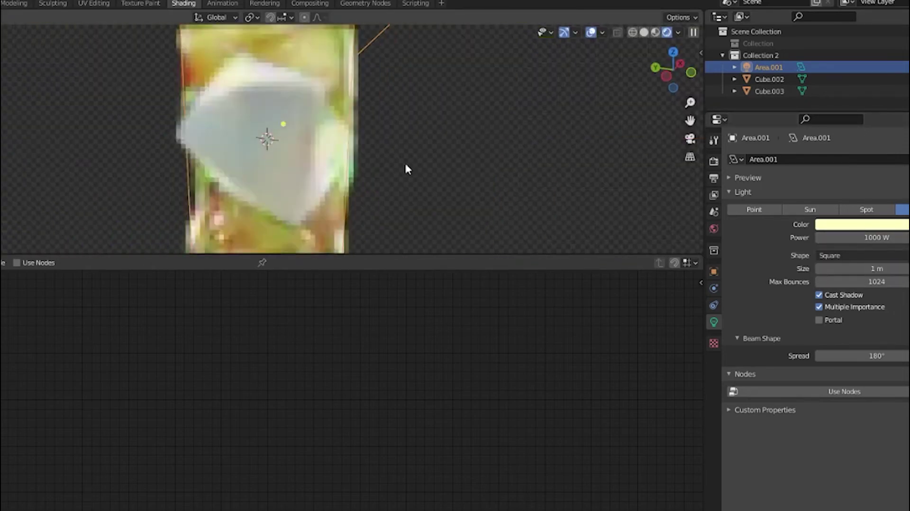
left_click(830, 238)
type("500")
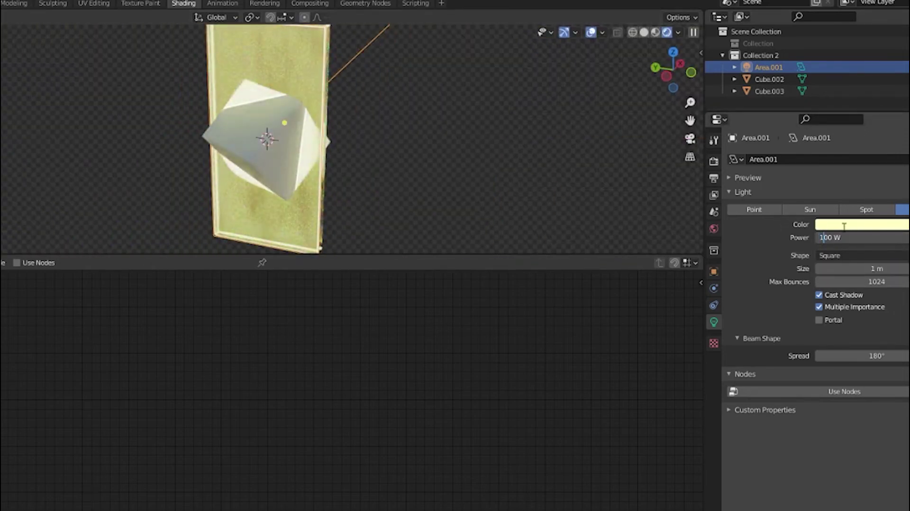
key("Return")
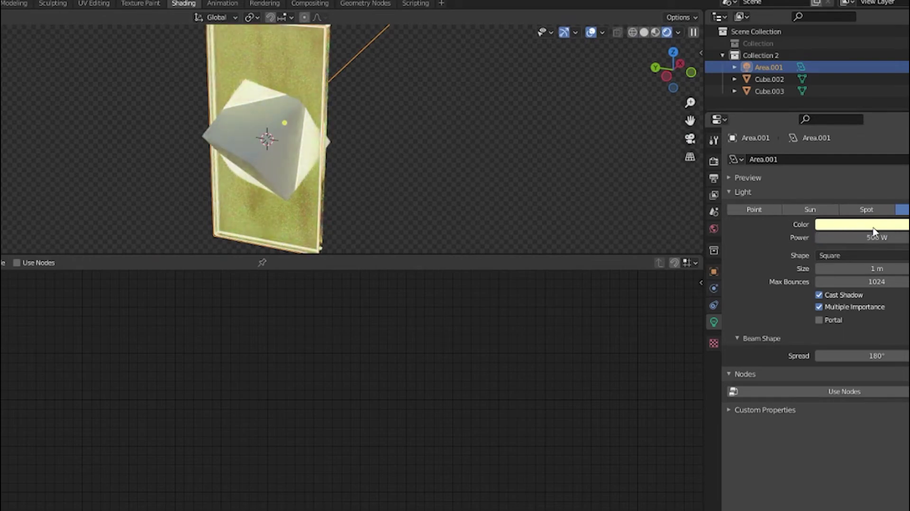
left_click(846, 237)
key("Return")
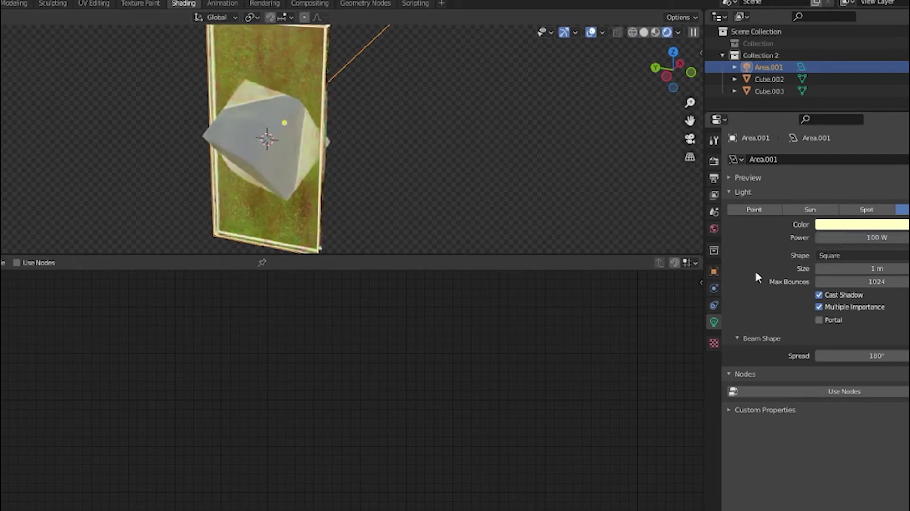
left_click(691, 139)
scroll(339, 145, "up", 3)
scroll(353, 145, "down", 1)
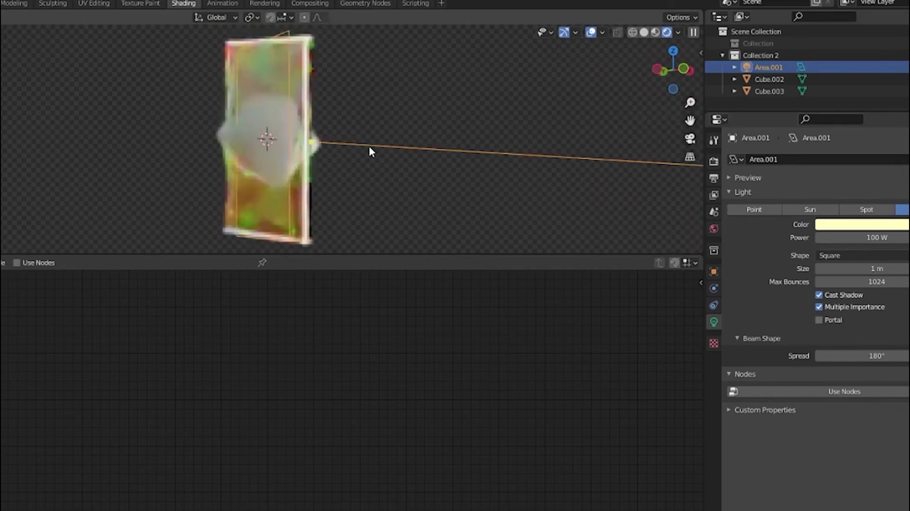
scroll(369, 146, "down", 1)
scroll(485, 164, "up", 4)
scroll(303, 133, "up", 2)
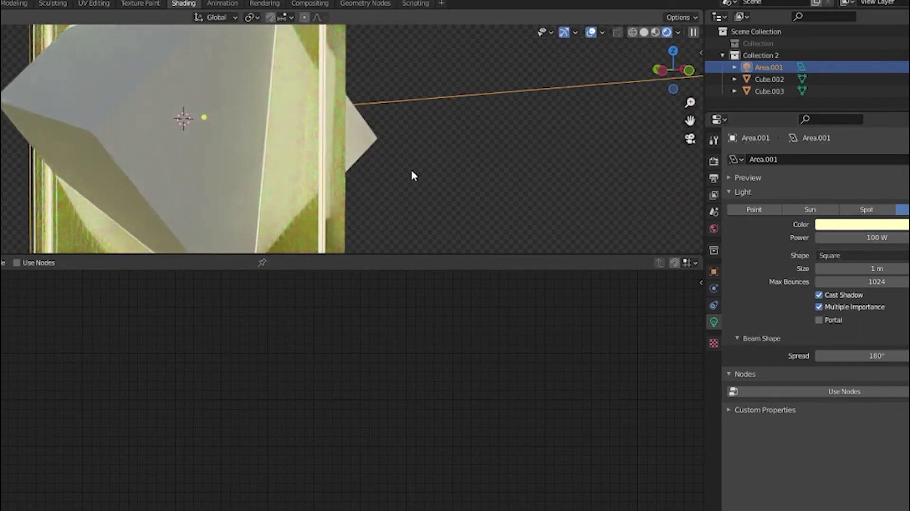
Add a plane mesh and rotate it 90° on X to stand upright
scroll(371, 129, "down", 3)
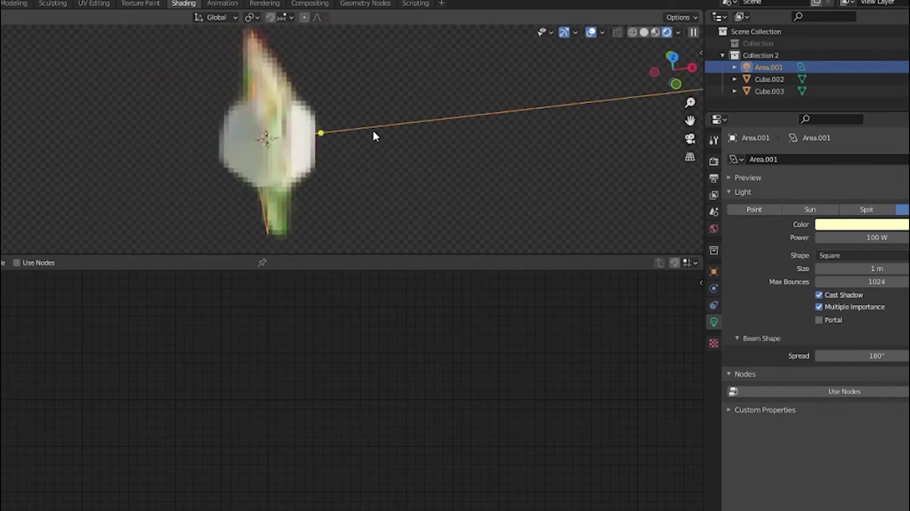
middle_click_drag(372, 129, 354, 103)
key("shift+a")
left_click(421, 24)
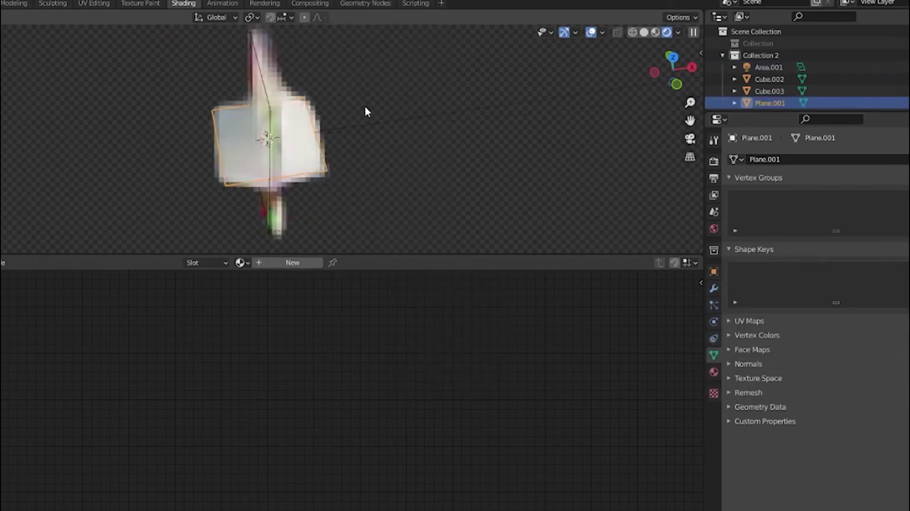
type("rx90")
key("Return")
Slide the upright plane beside the glass slab from the front view
left_click(666, 71)
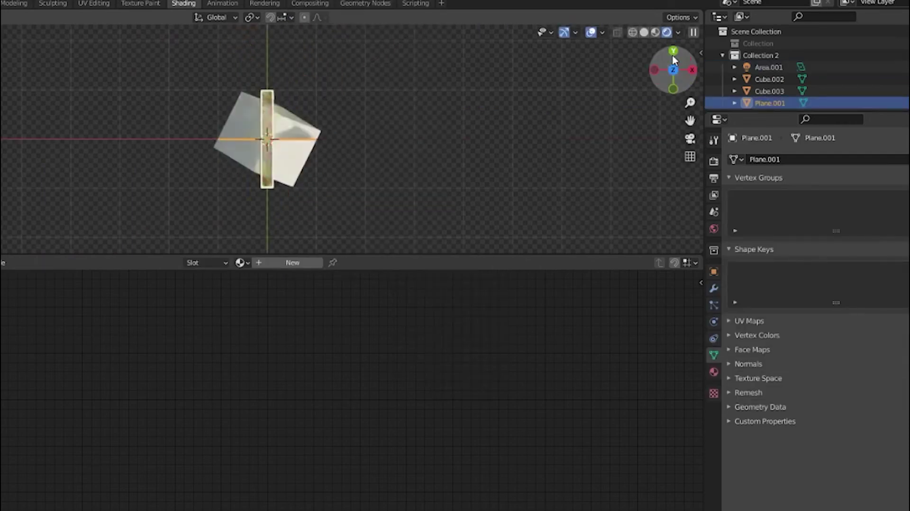
key("g")
mouse_move(432, 157)
middle_mouse_down("shift")
mouse_move(500, 110)
mouse_move(505, 143)
middle_mouse_up("shift")
middle_click_drag(666, 97, 557, 126)
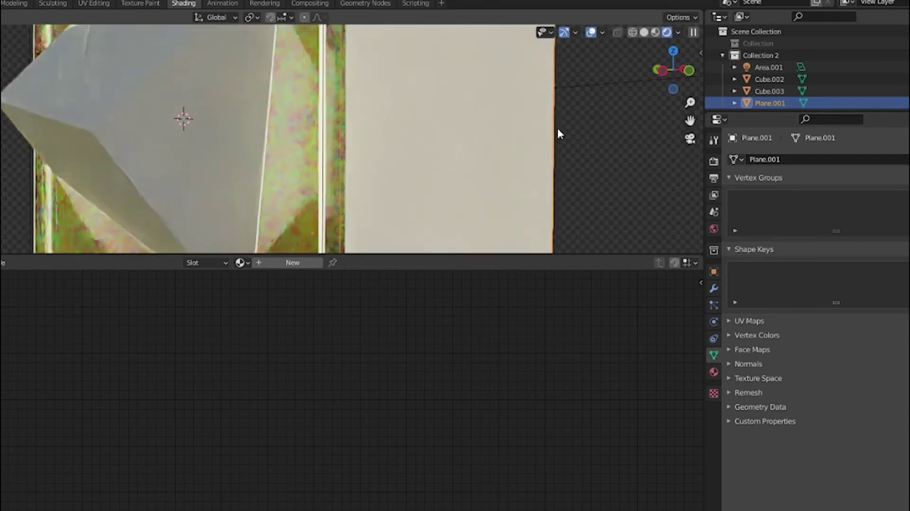
scroll(557, 126, "down", 5)
Give the plane a new material with a Holdout node replacing Principled BSDF as Surface
left_click(291, 262)
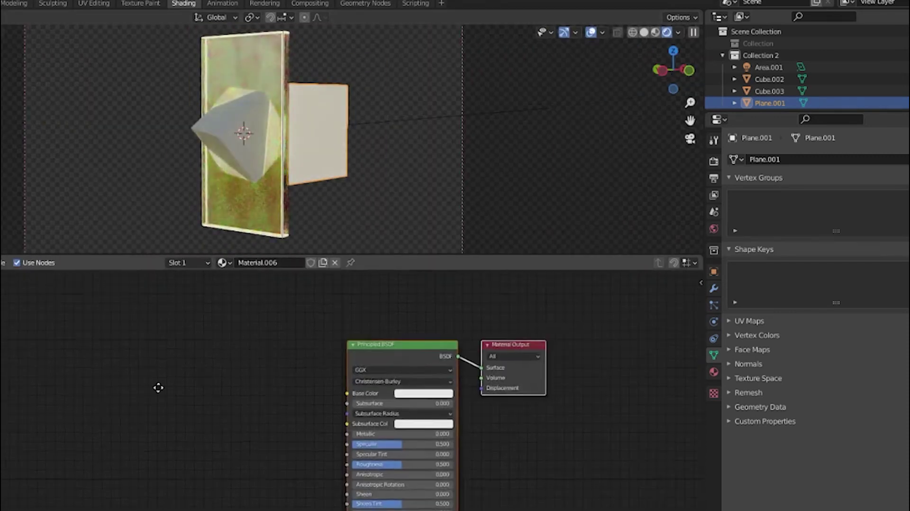
key("Delete")
key("shift+a")
type("ho")
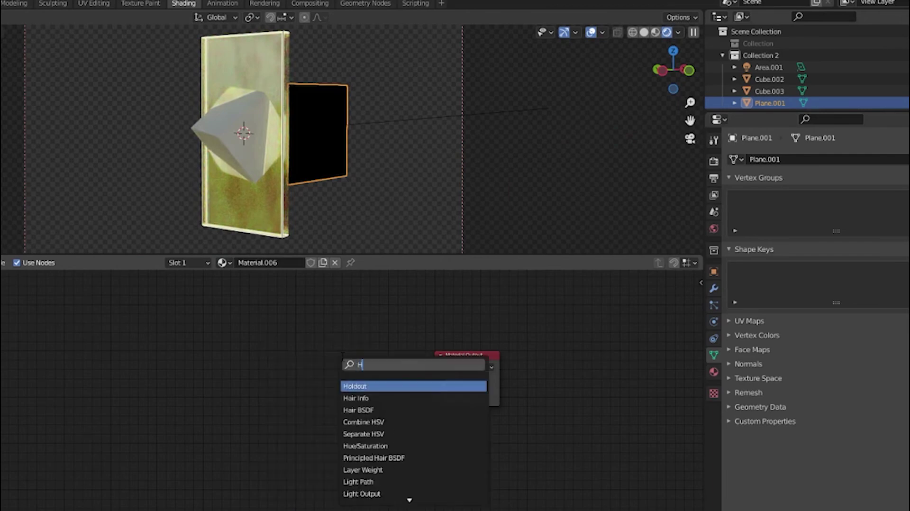
key("Return")
left_click_drag(339, 376, 435, 378)
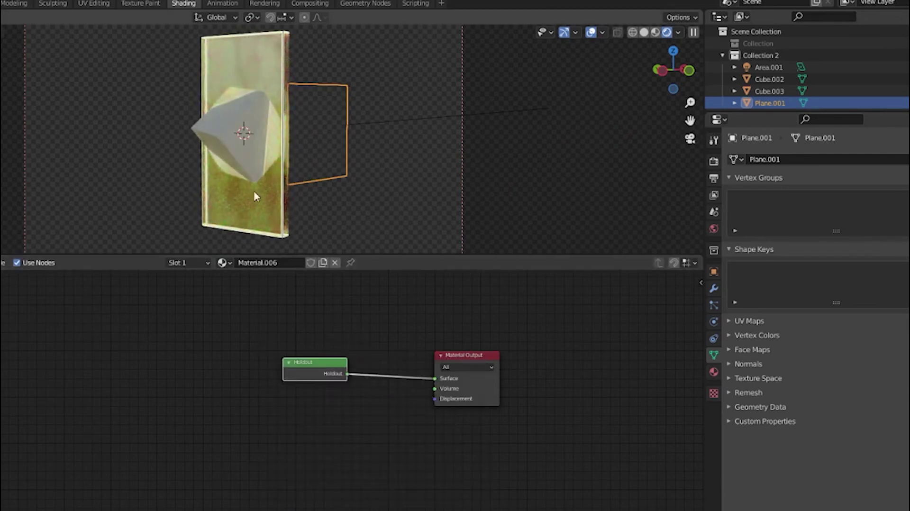
Add a Viewer node in the compositor fed by the render image
left_click(376, 79)
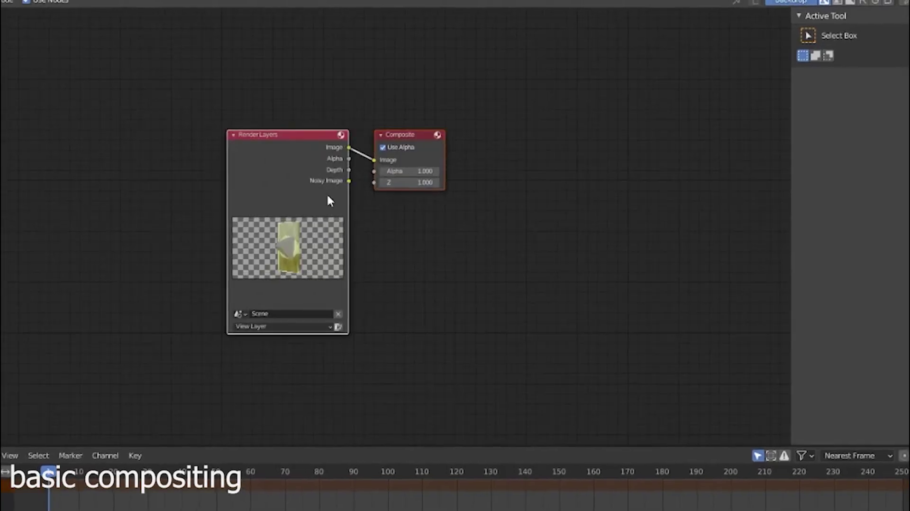
key("shift+a")
type("vi")
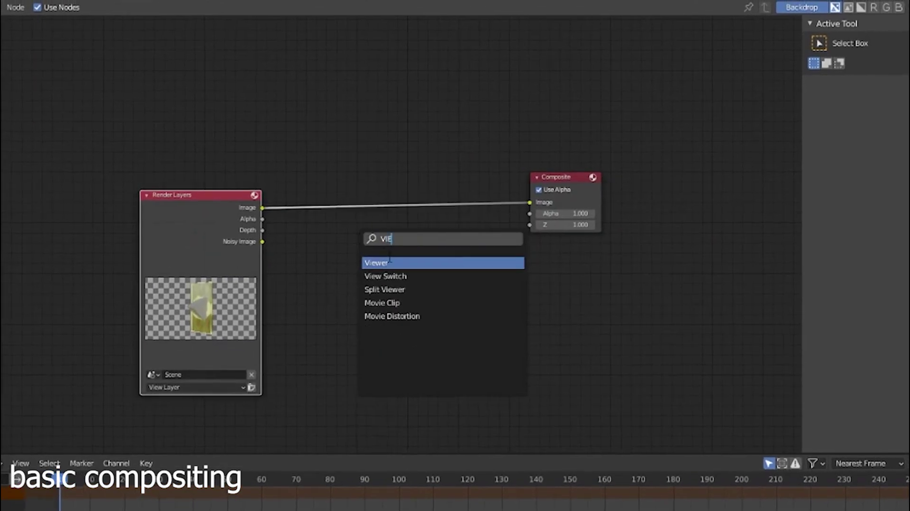
key("Return")
left_click(575, 284)
left_click(256, 223, "ctrl+shift")
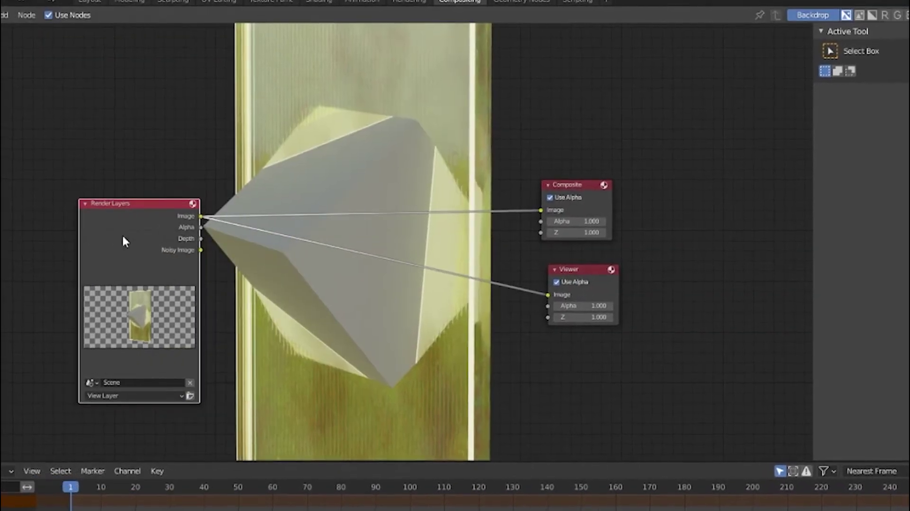
Add a Glare node set to Fog Glow with Low quality
key("shift+a")
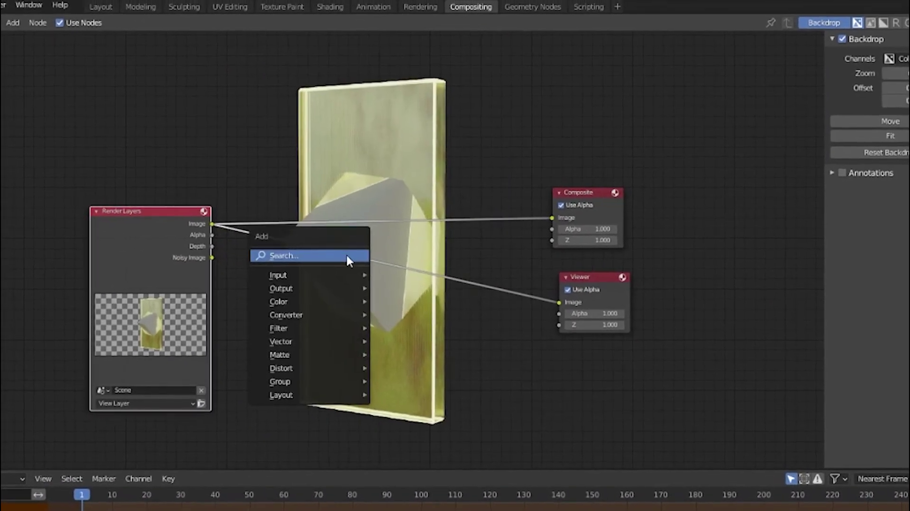
left_click(346, 253)
type("gl")
key("Return")
left_click(377, 271)
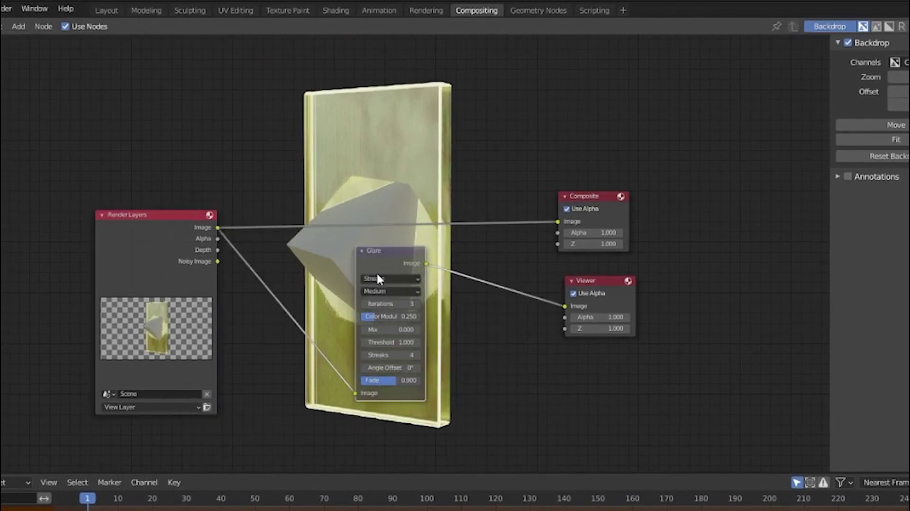
left_click(376, 276)
left_click(381, 299)
left_click(379, 291)
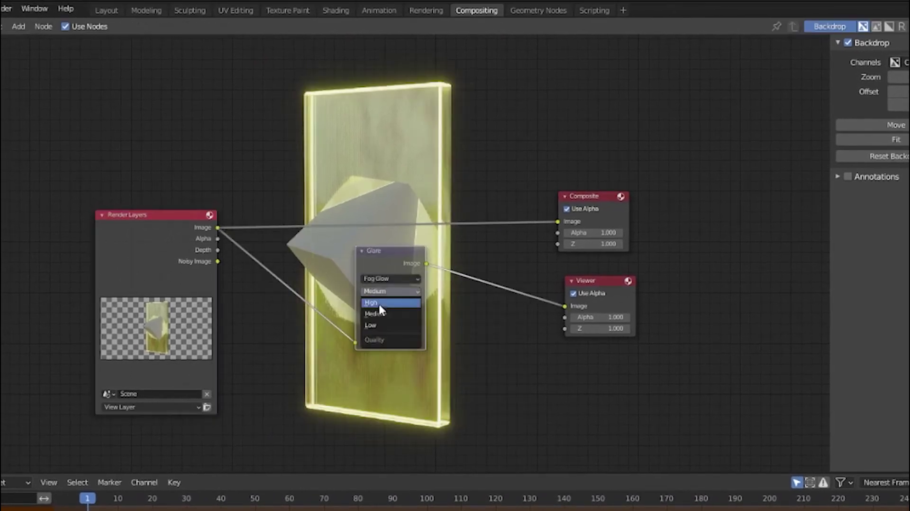
left_click(378, 303)
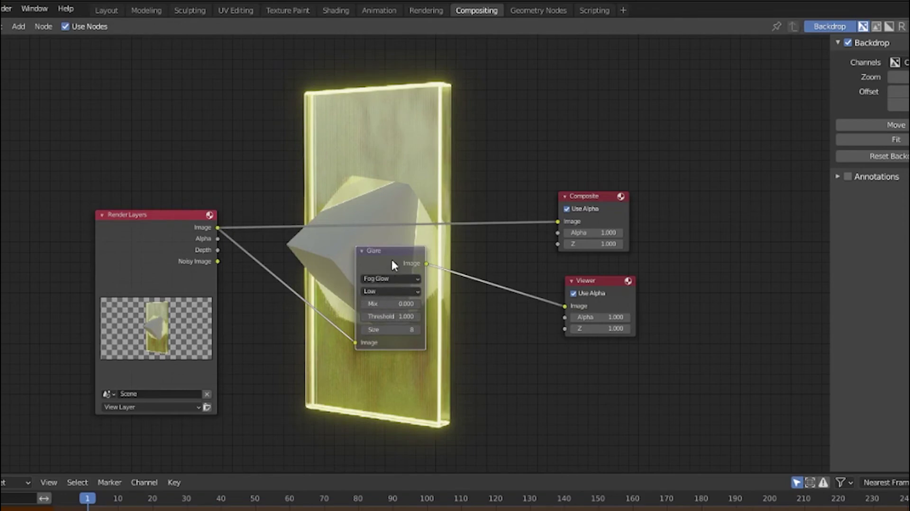
left_click_drag(392, 264, 383, 285)
Insert a Lens Distortion node between Glare and Viewer with Dispersion 0.100, Jitter and Fit off
key("shift+a")
left_click(340, 272)
type("l")
left_click(372, 339)
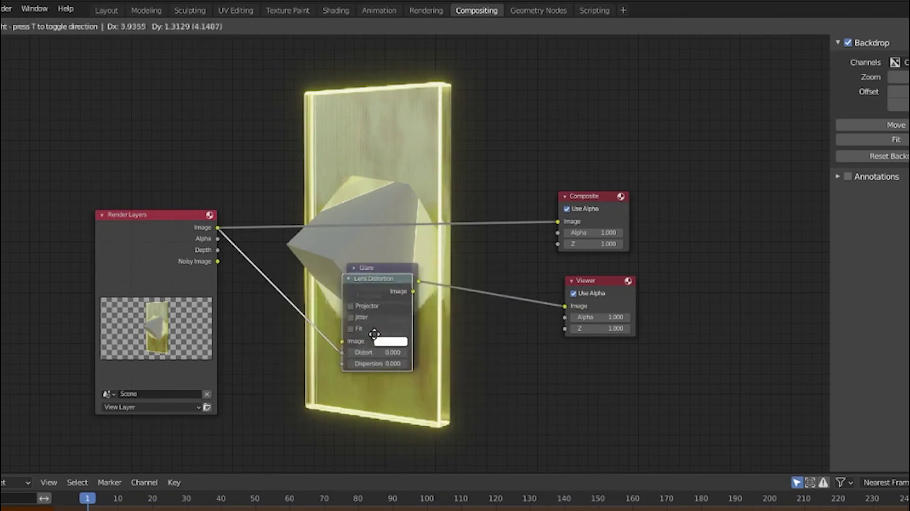
left_click(491, 324)
left_click_drag(472, 353, 474, 351)
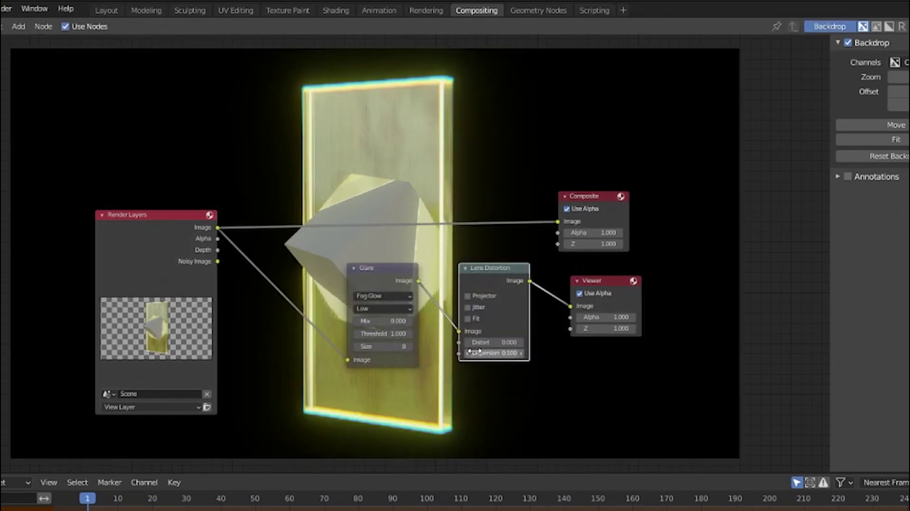
left_click(468, 307)
left_click(468, 319)
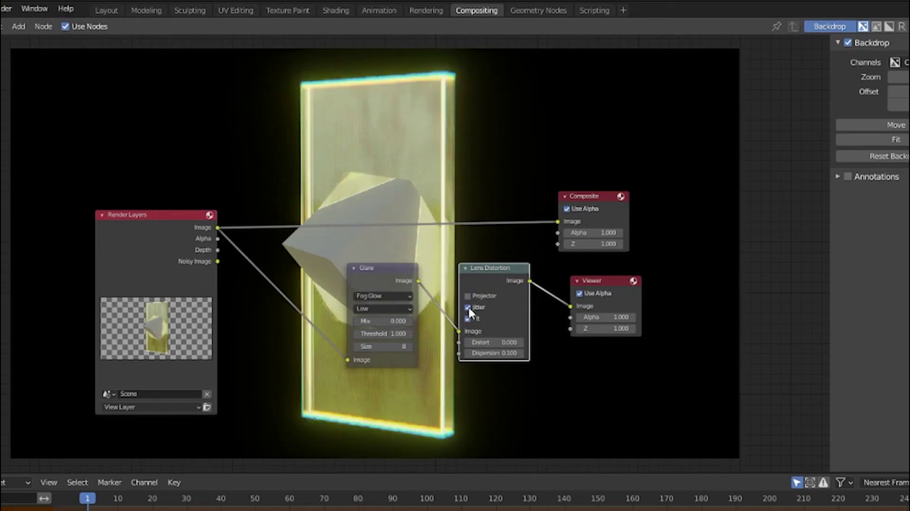
left_click(467, 307)
left_click(467, 318)
scroll(463, 285, "down", 2)
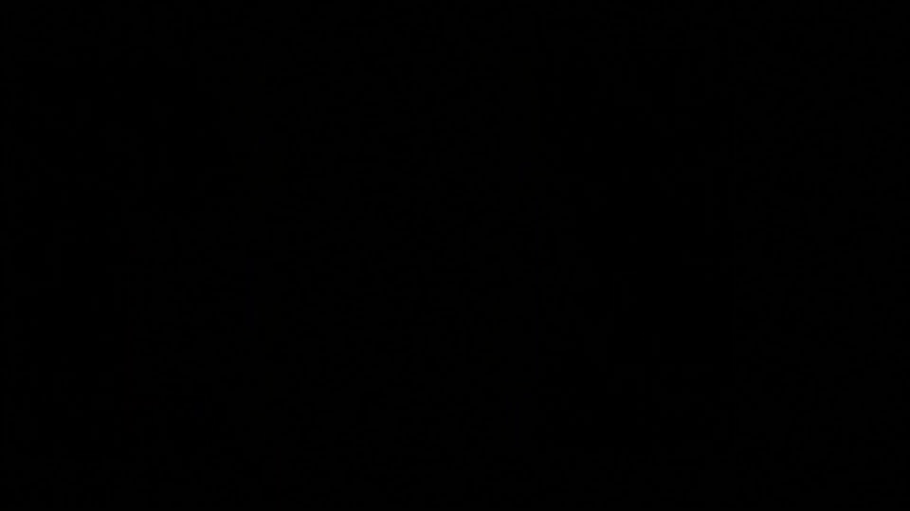